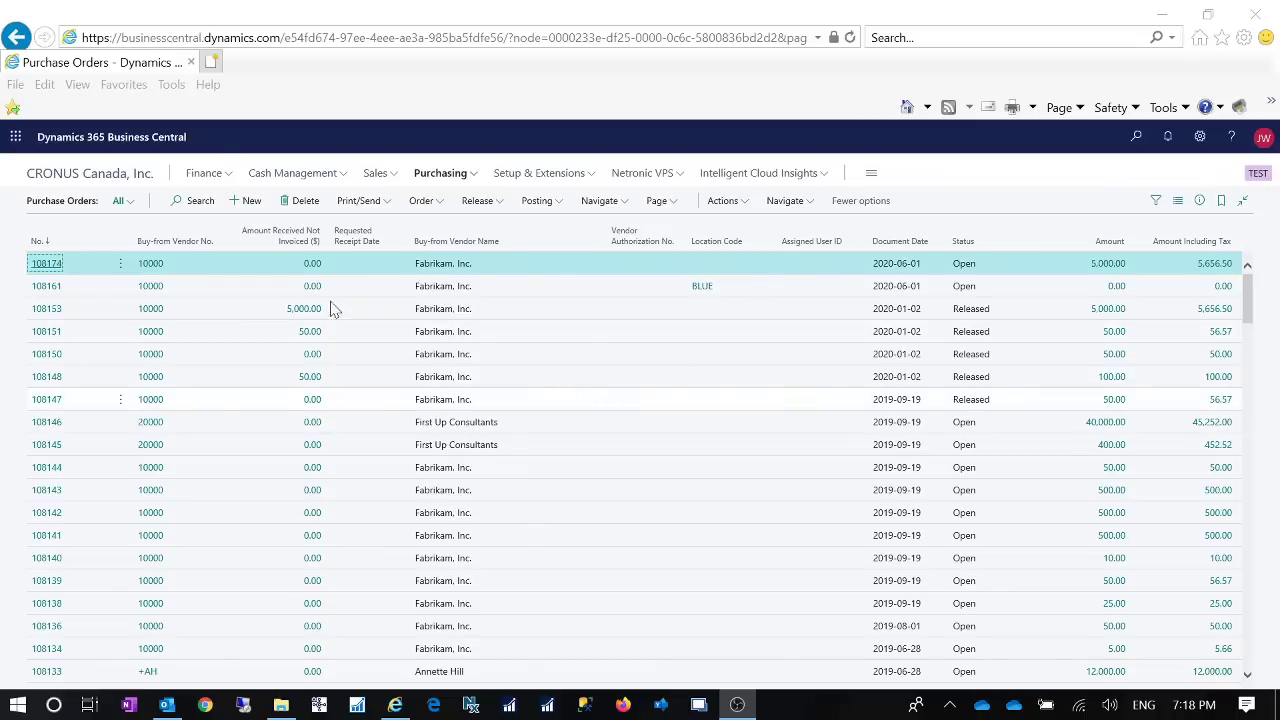
Open item 1003 BN Toner EX from the items list and view the Prepayment % field in its purchase prepayment percentages.
left_click(386, 175)
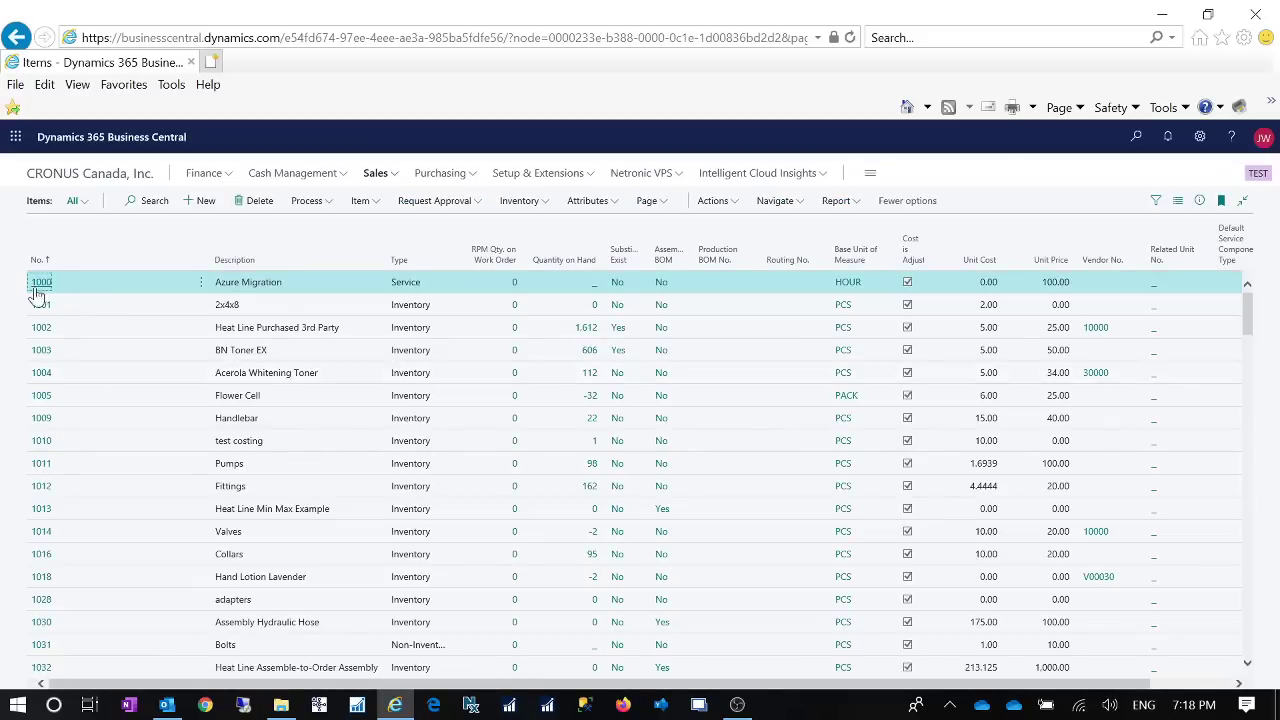
left_click(42, 355)
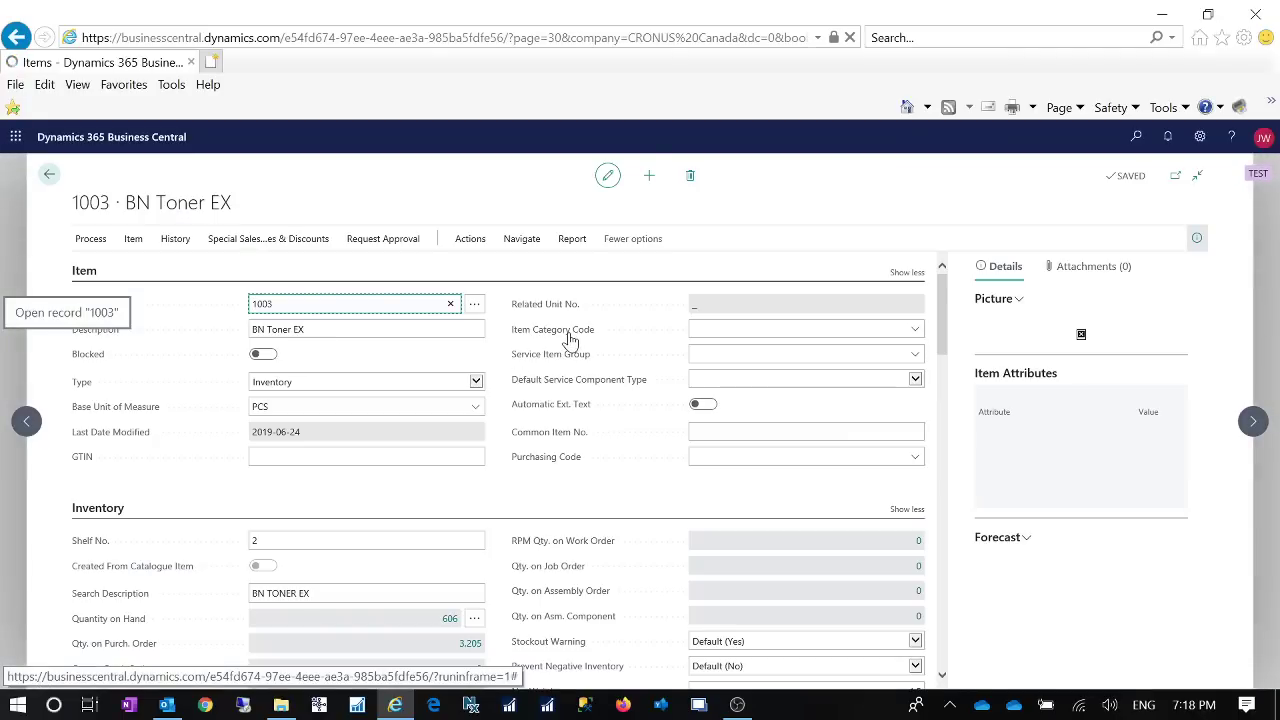
left_click(521, 239)
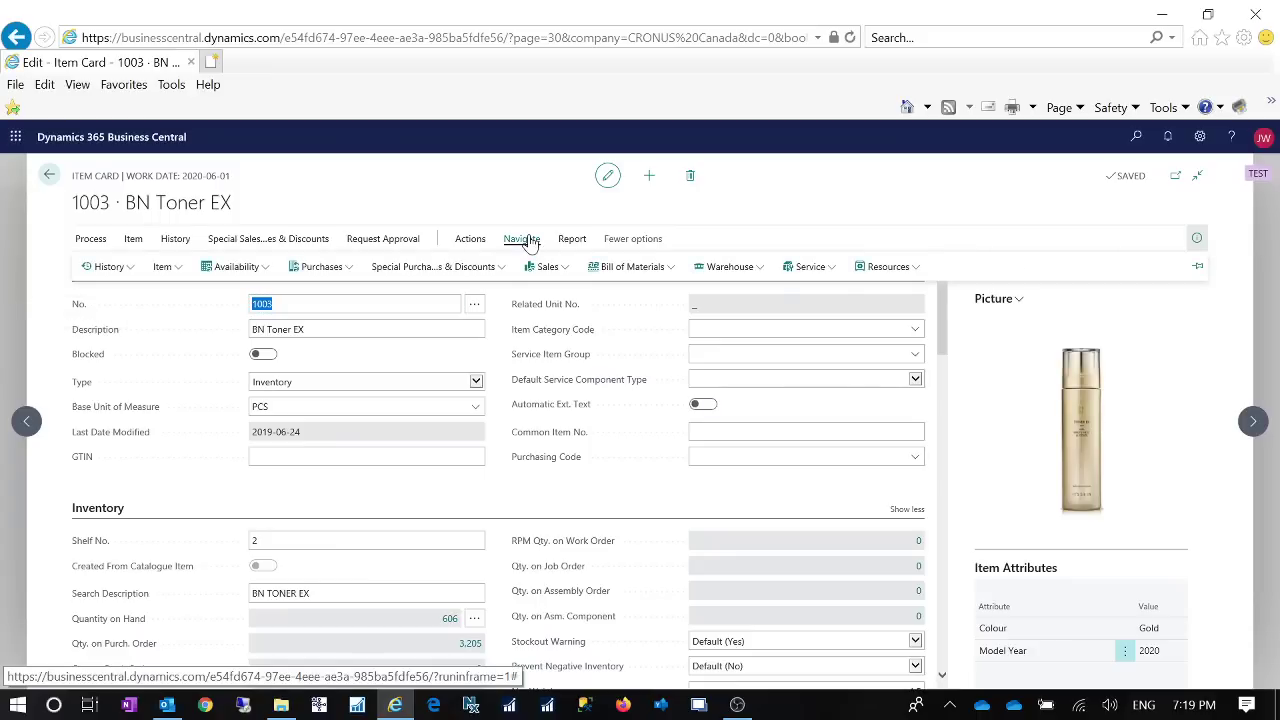
left_click(350, 272)
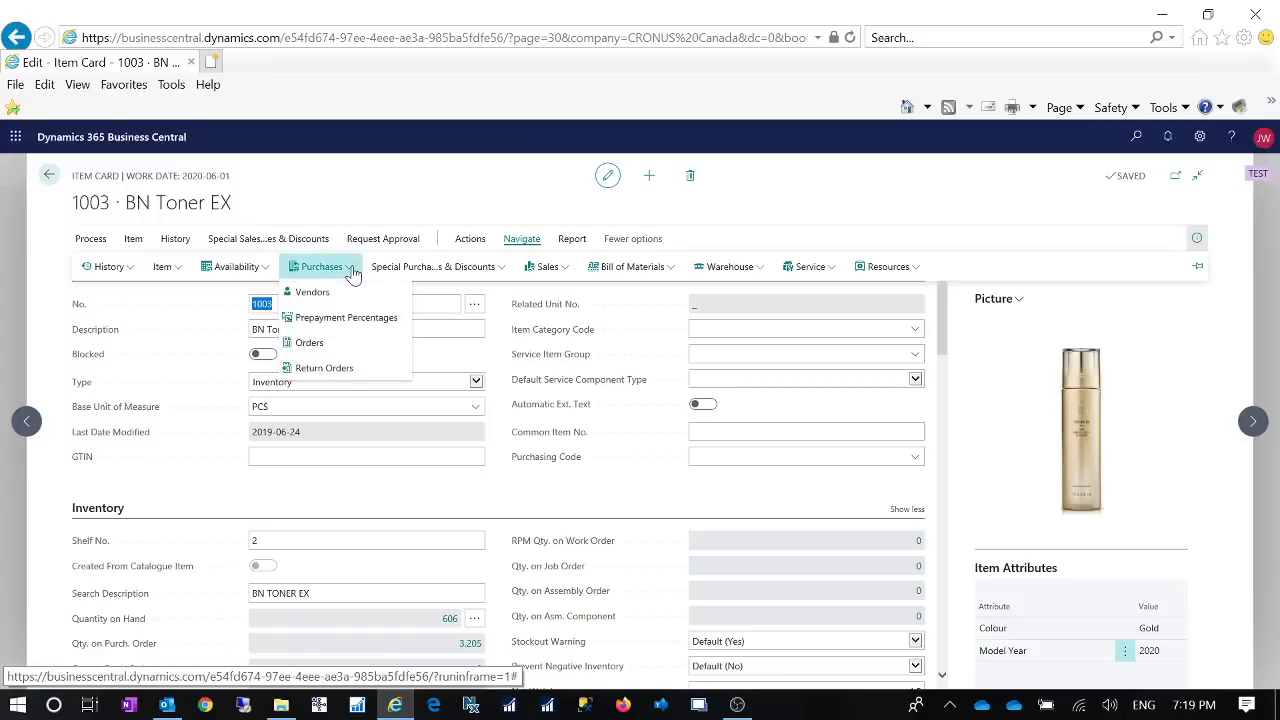
left_click(370, 320)
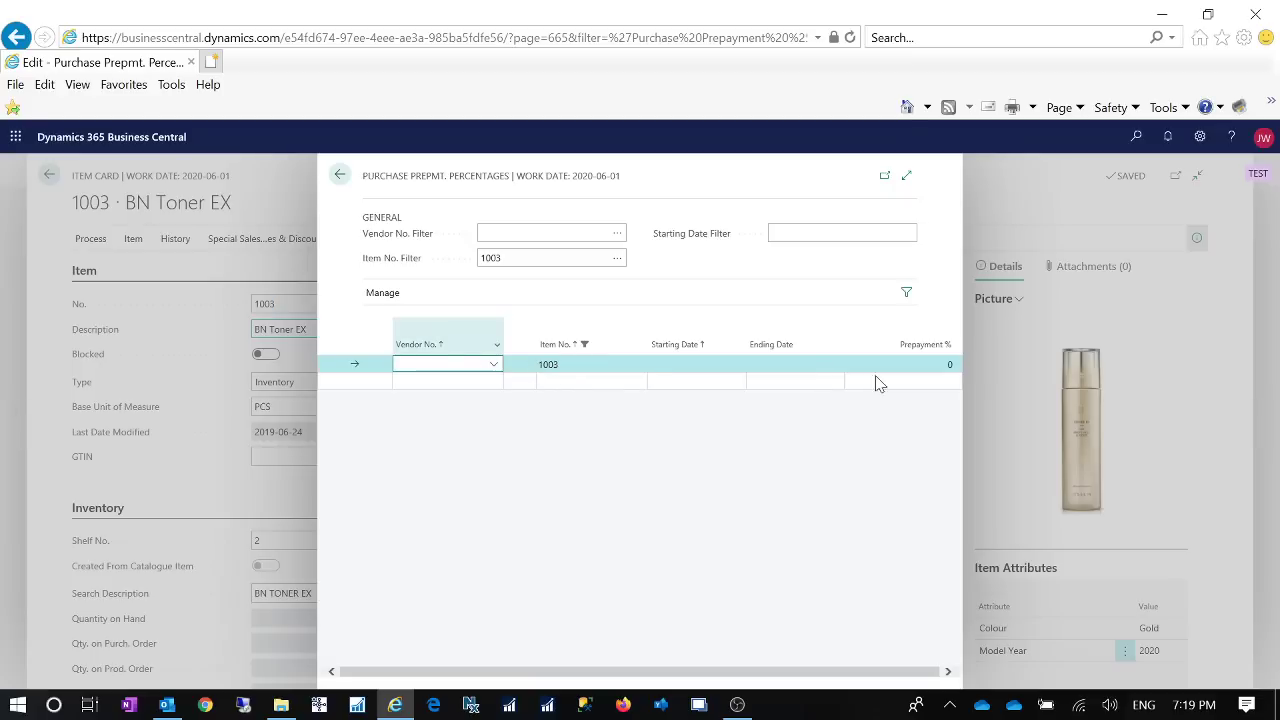
left_click(925, 364)
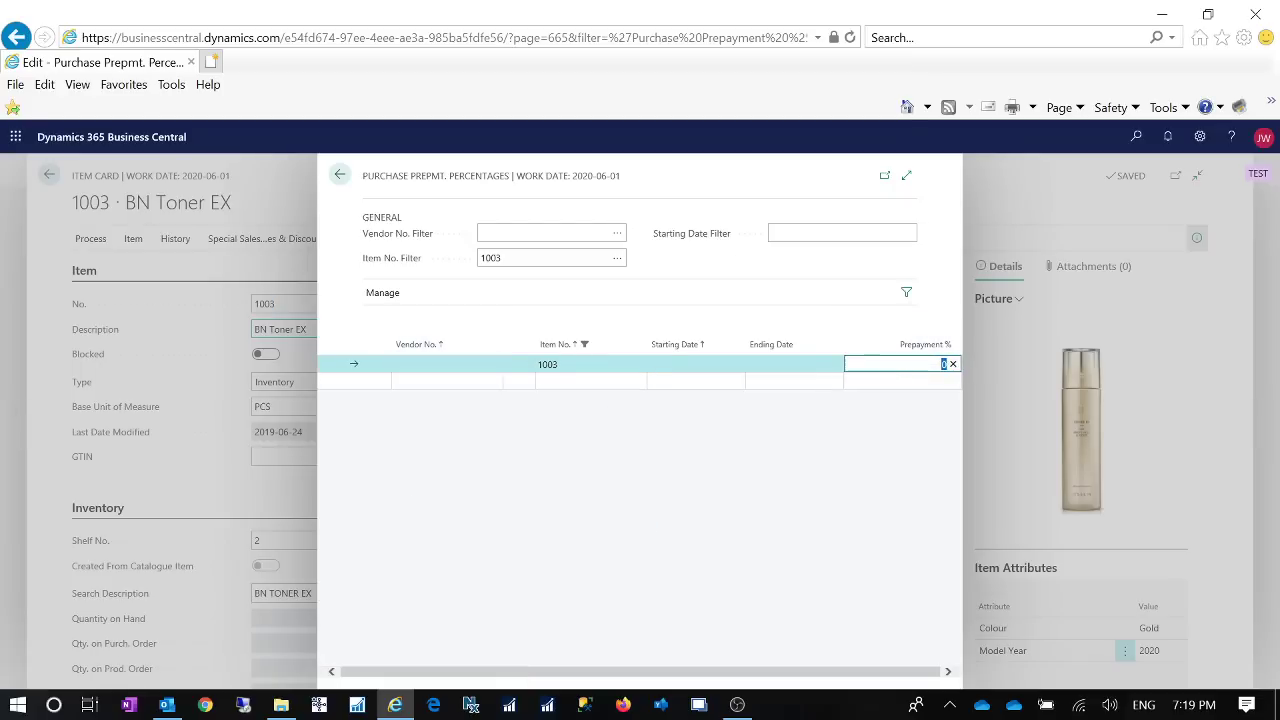
left_click(339, 176)
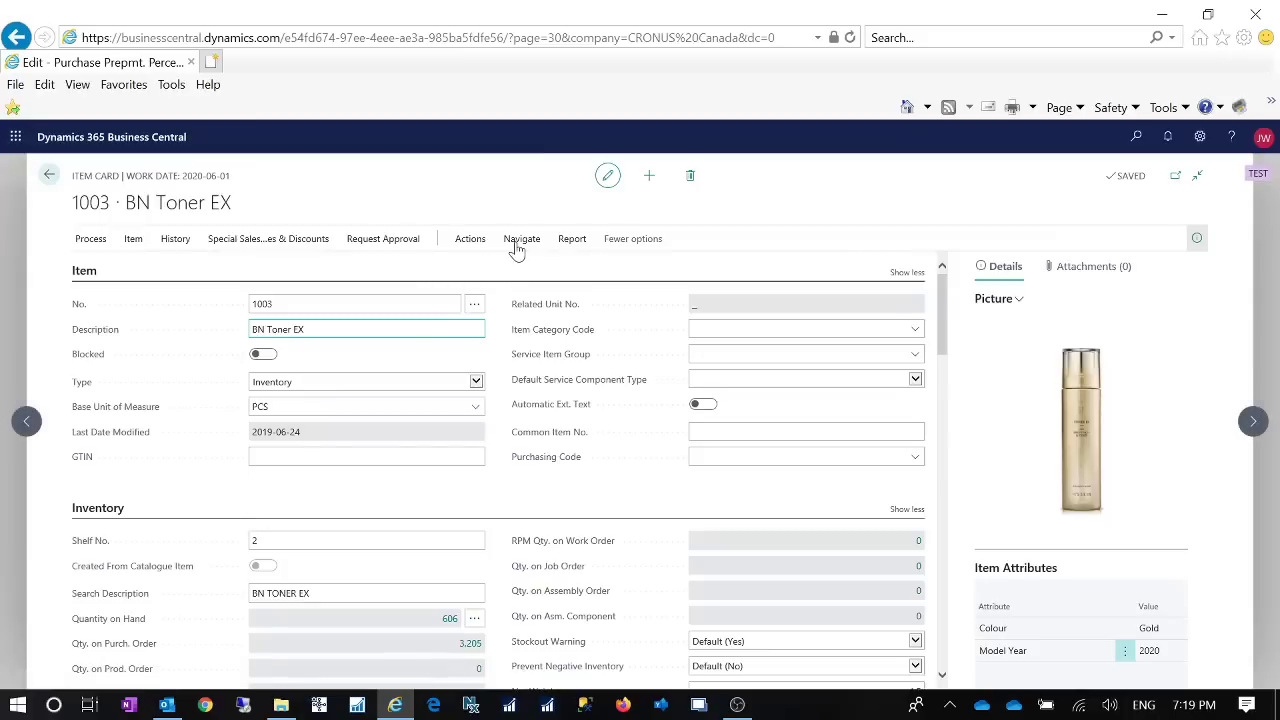
View the sales prepayment percentages of item 1003, checking the Prepayment % field and the available Sales Type options.
left_click(519, 240)
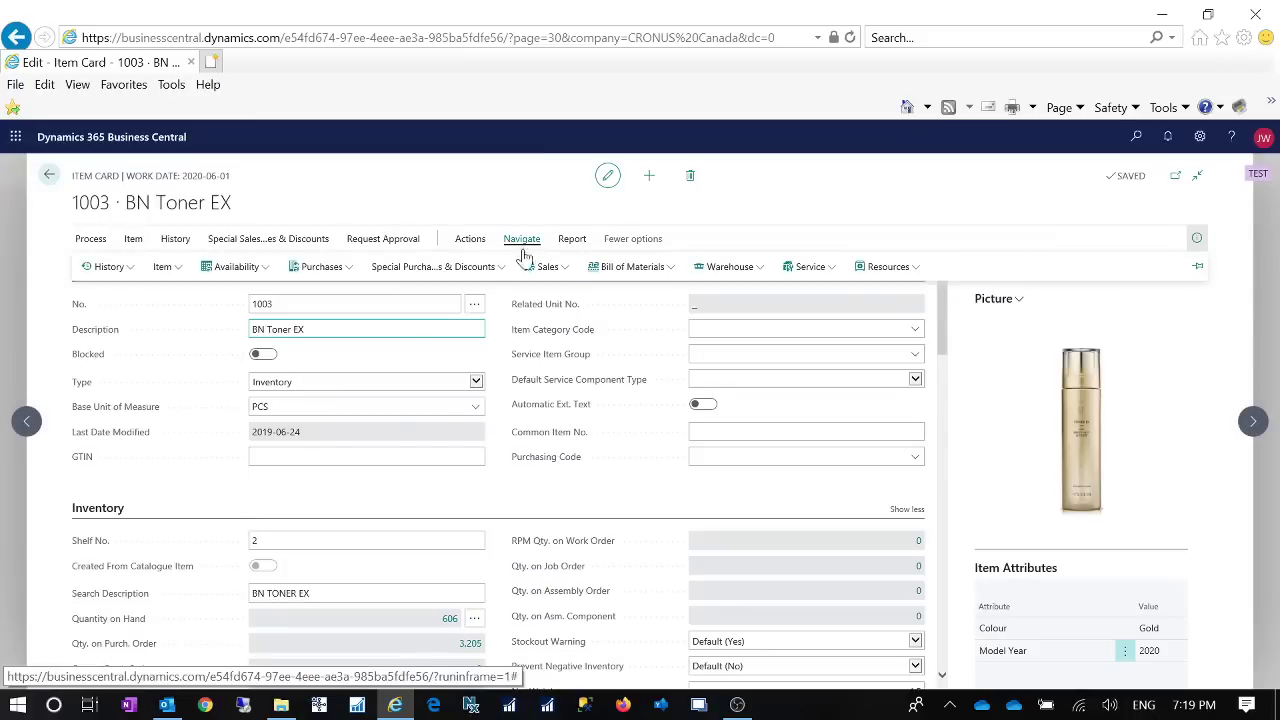
left_click(553, 270)
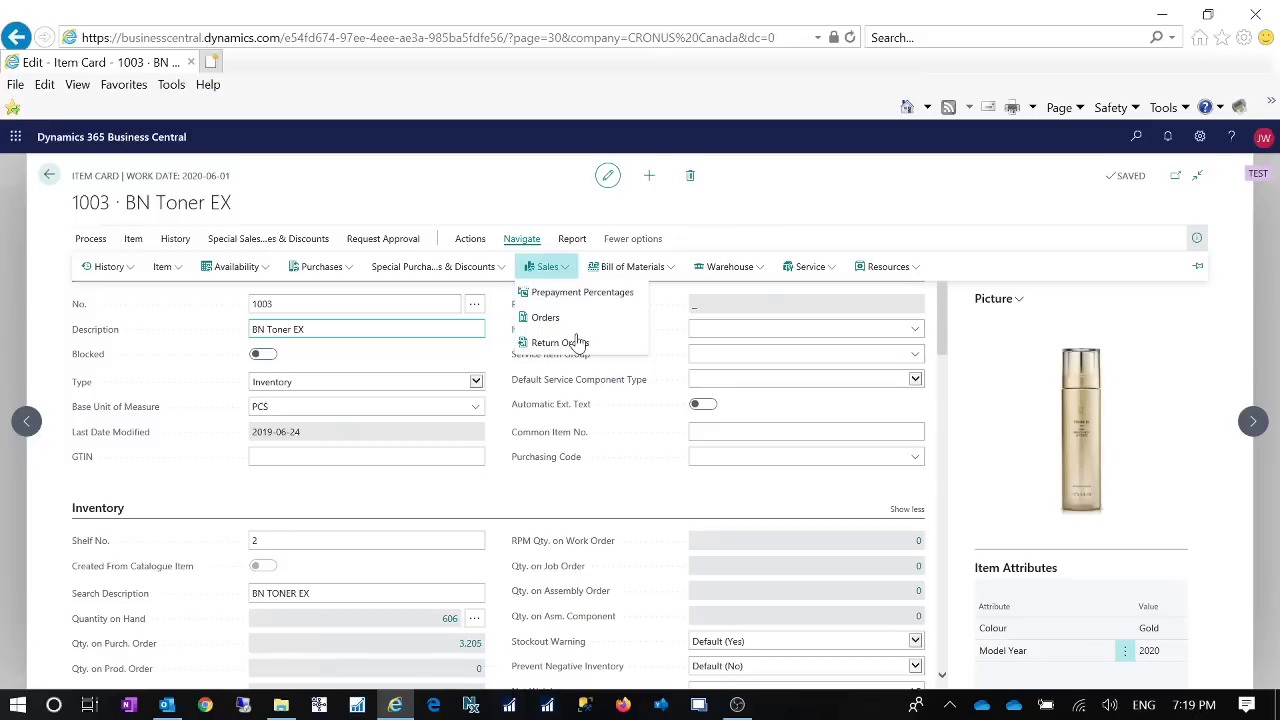
left_click(591, 294)
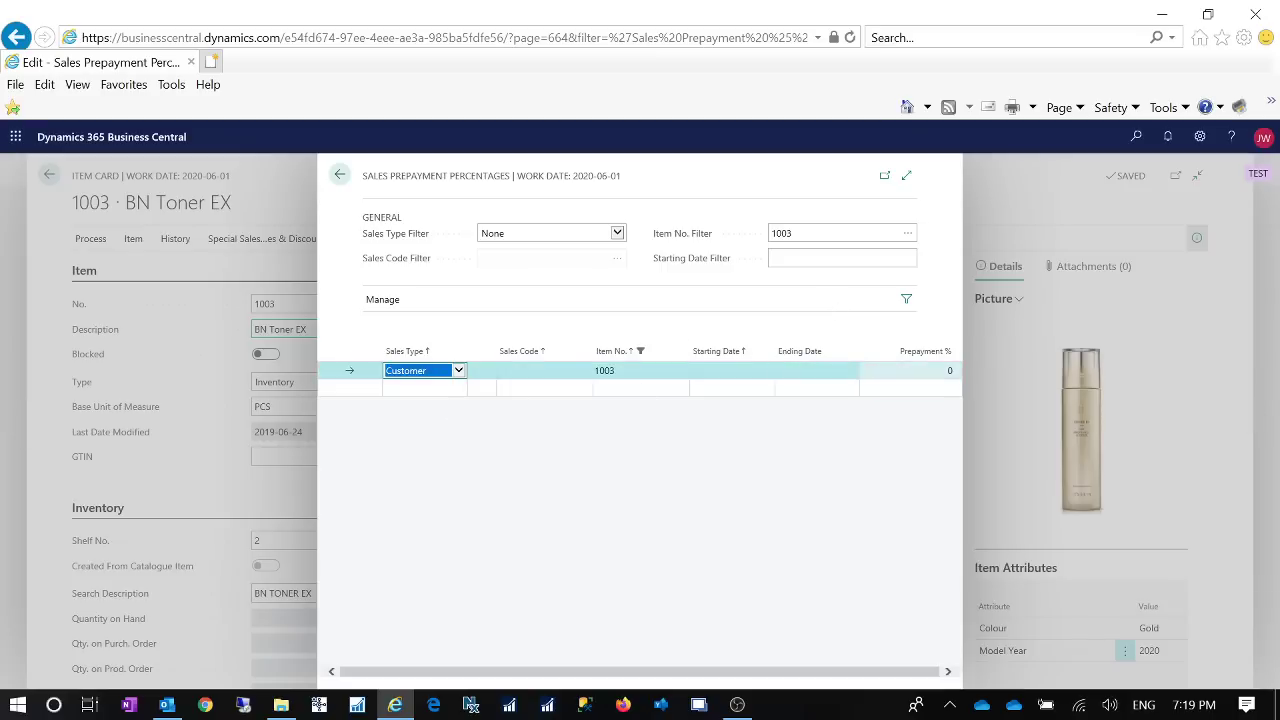
left_click(915, 371)
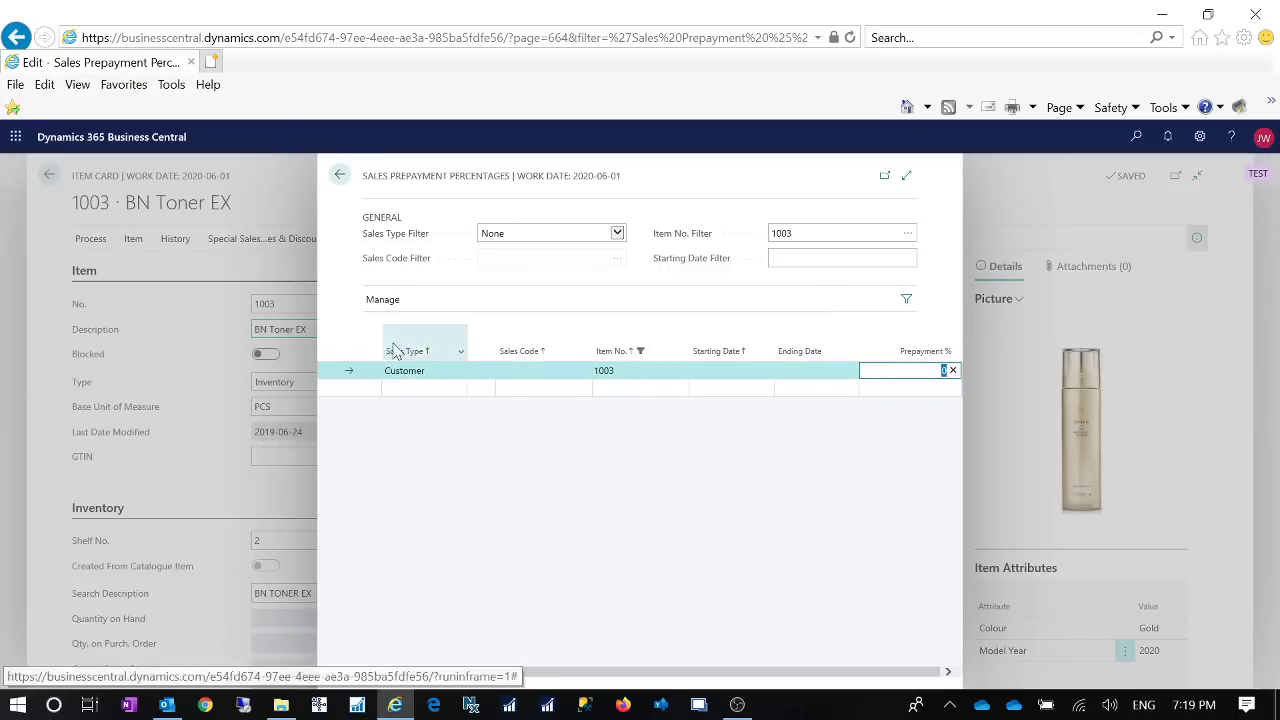
left_click(446, 378)
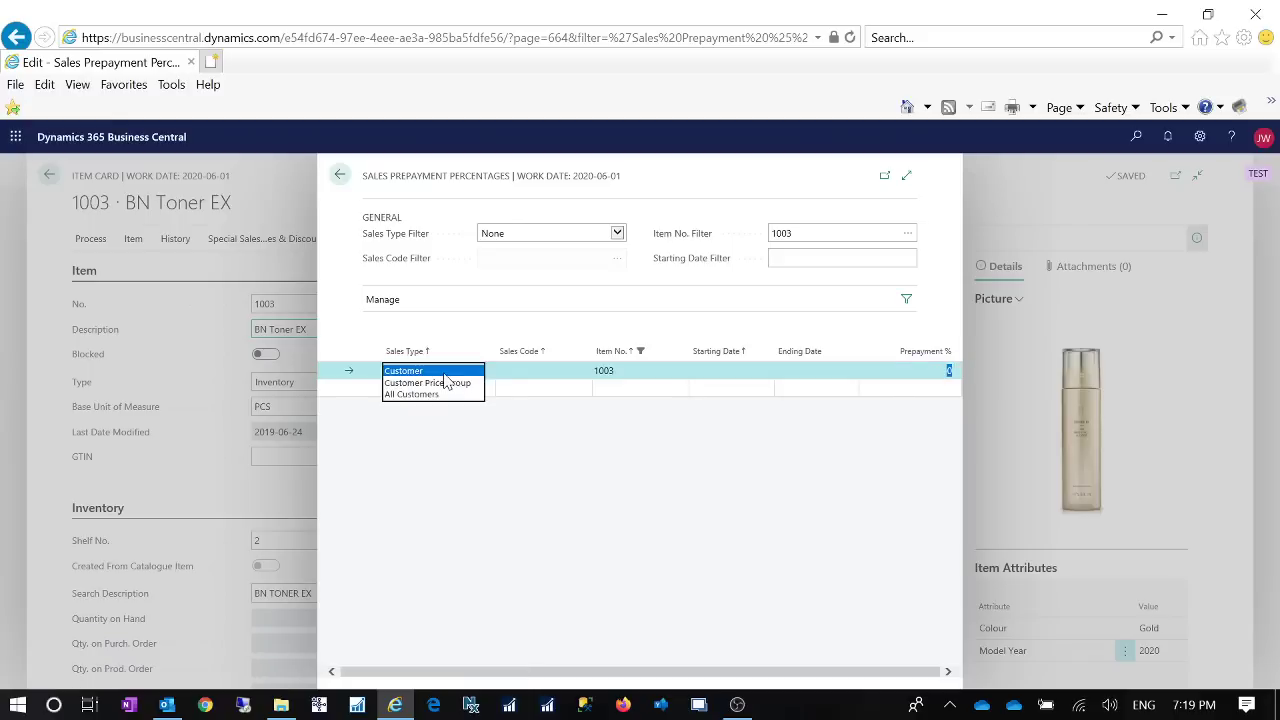
left_click(444, 374)
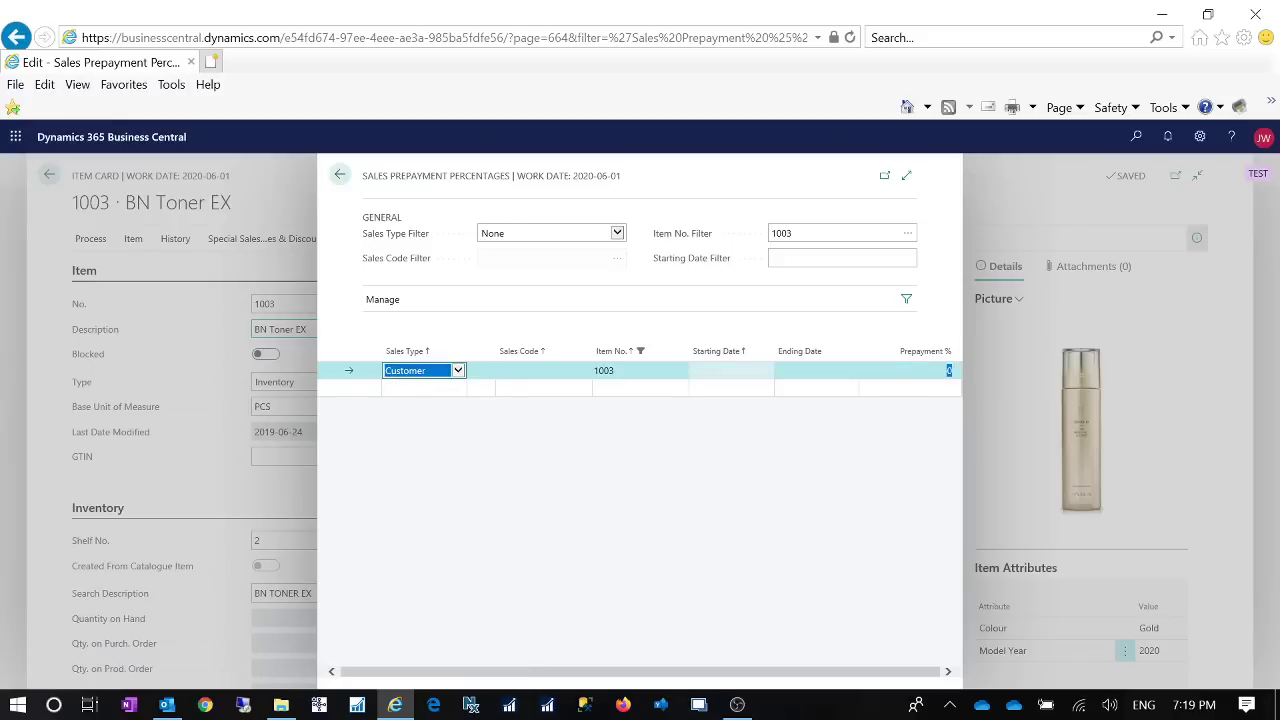
left_click(340, 175)
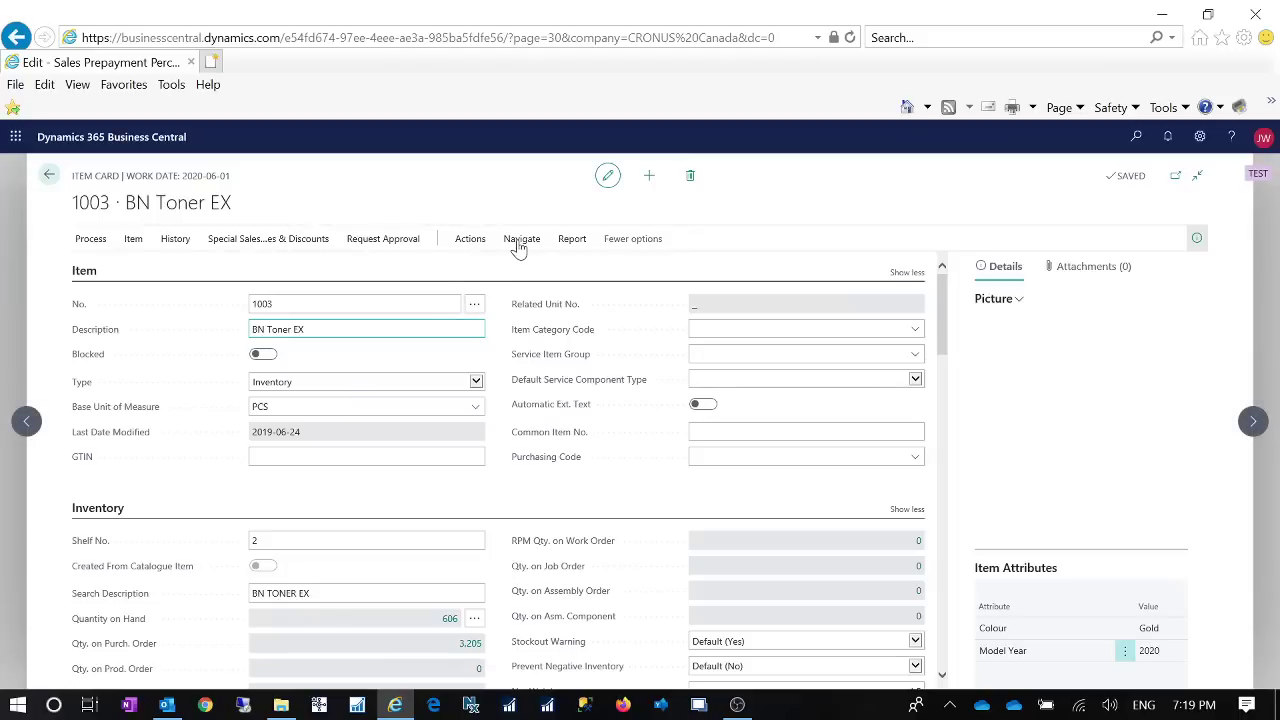
Review the purchase prepayment percentages of item 1003 again and return to the items list.
left_click(520, 240)
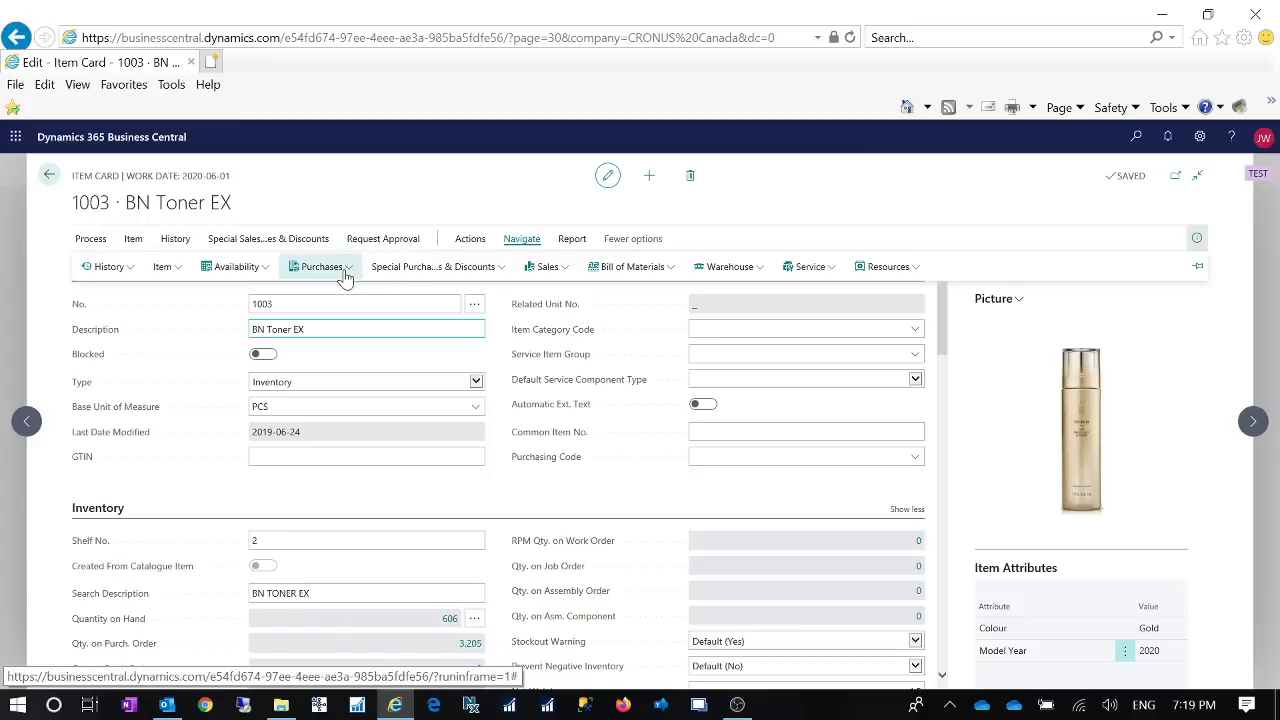
left_click(342, 272)
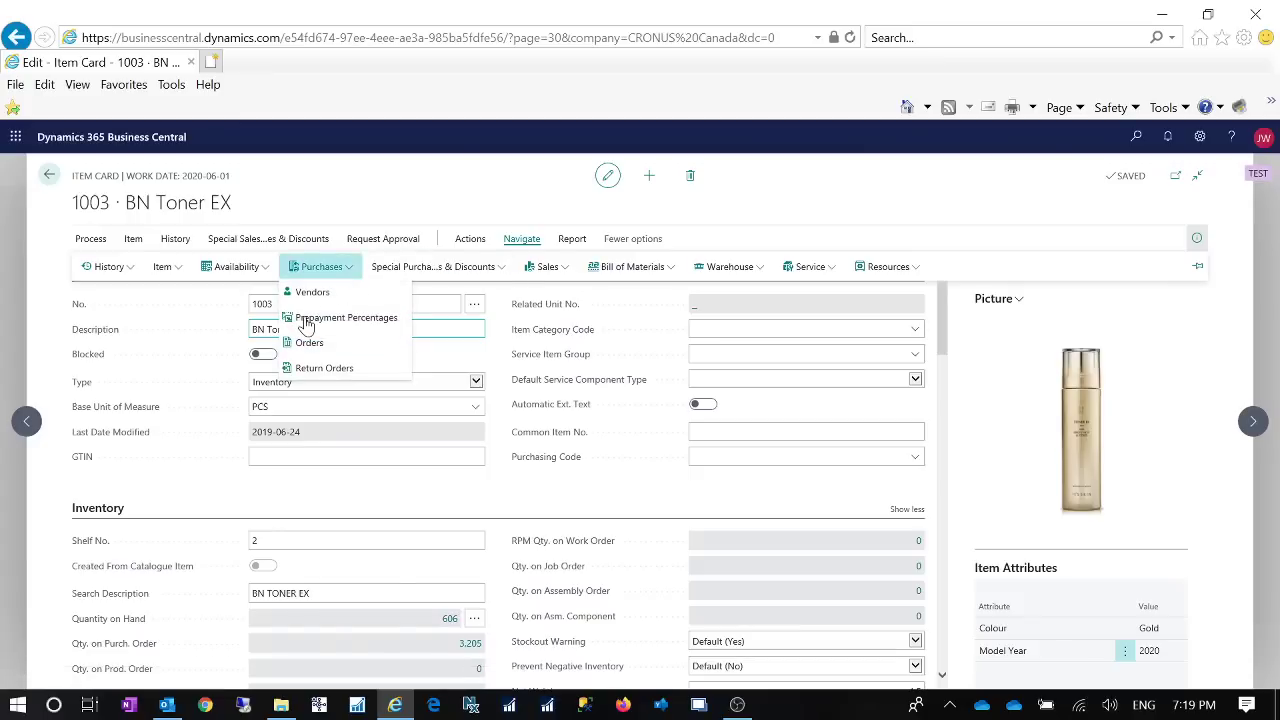
left_click(310, 319)
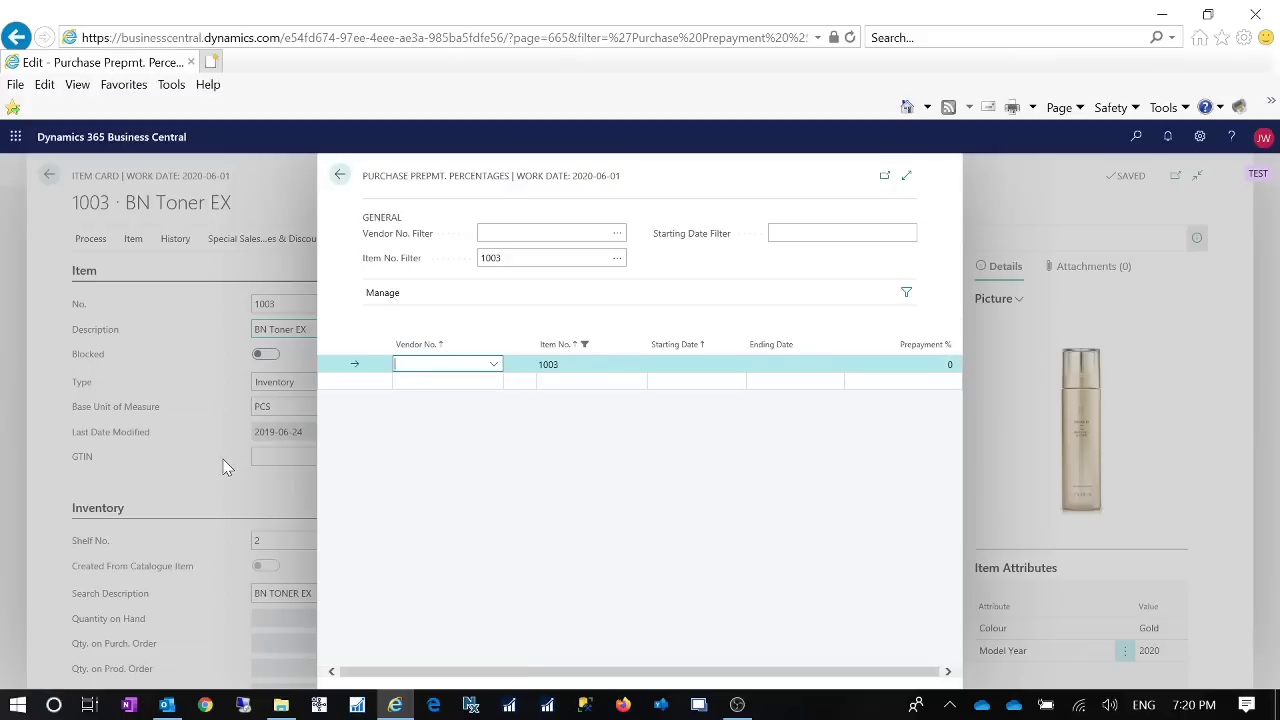
left_click(50, 178)
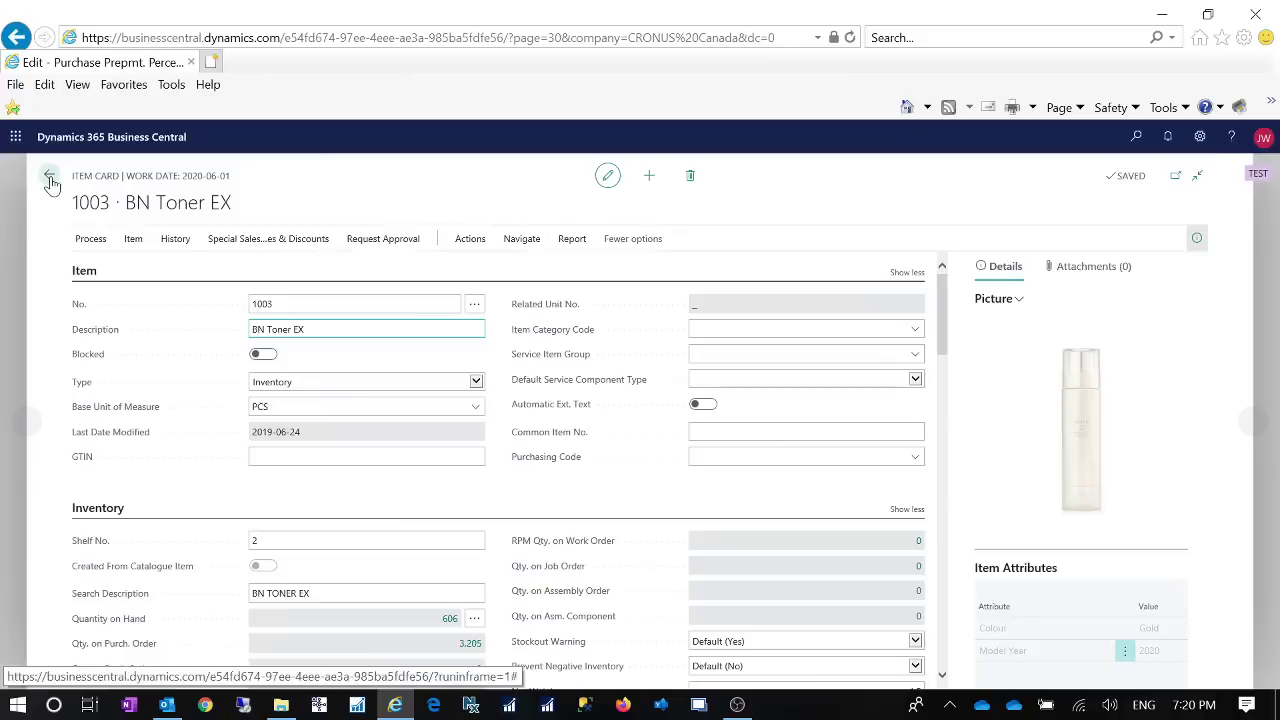
left_click(366, 540)
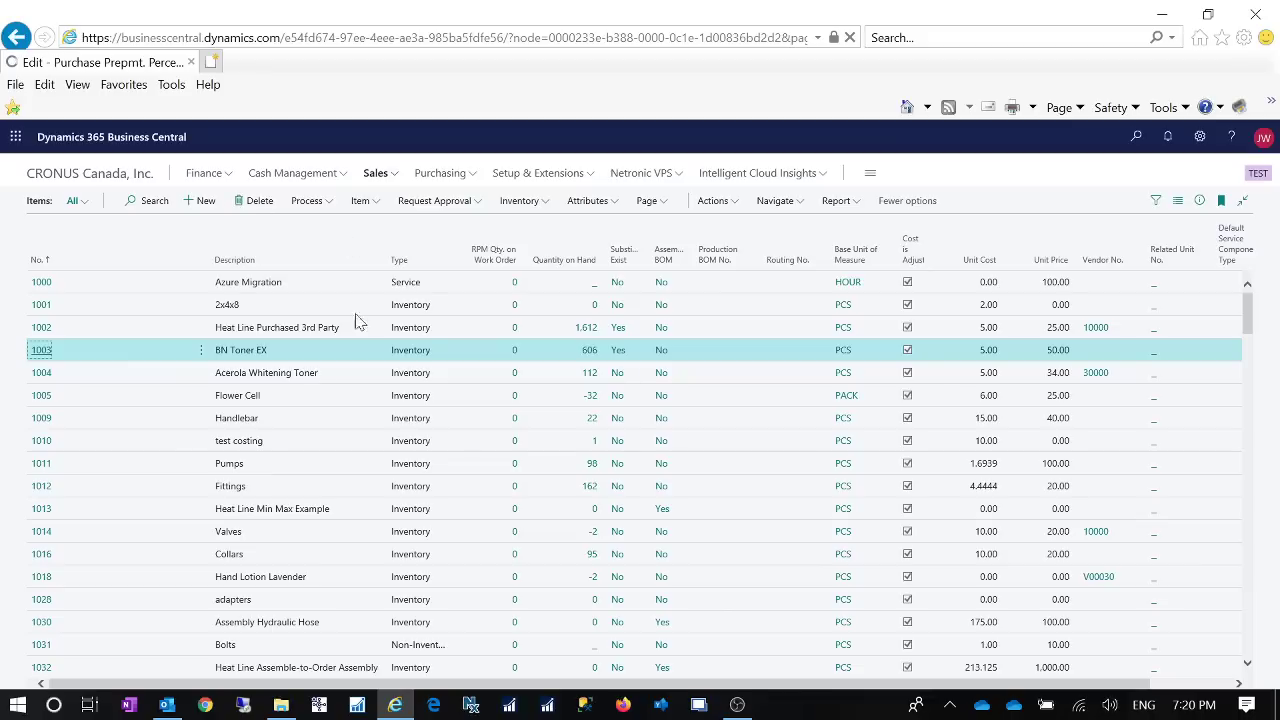
Open the customer card for Coho Winery from the customers list.
left_click(394, 177)
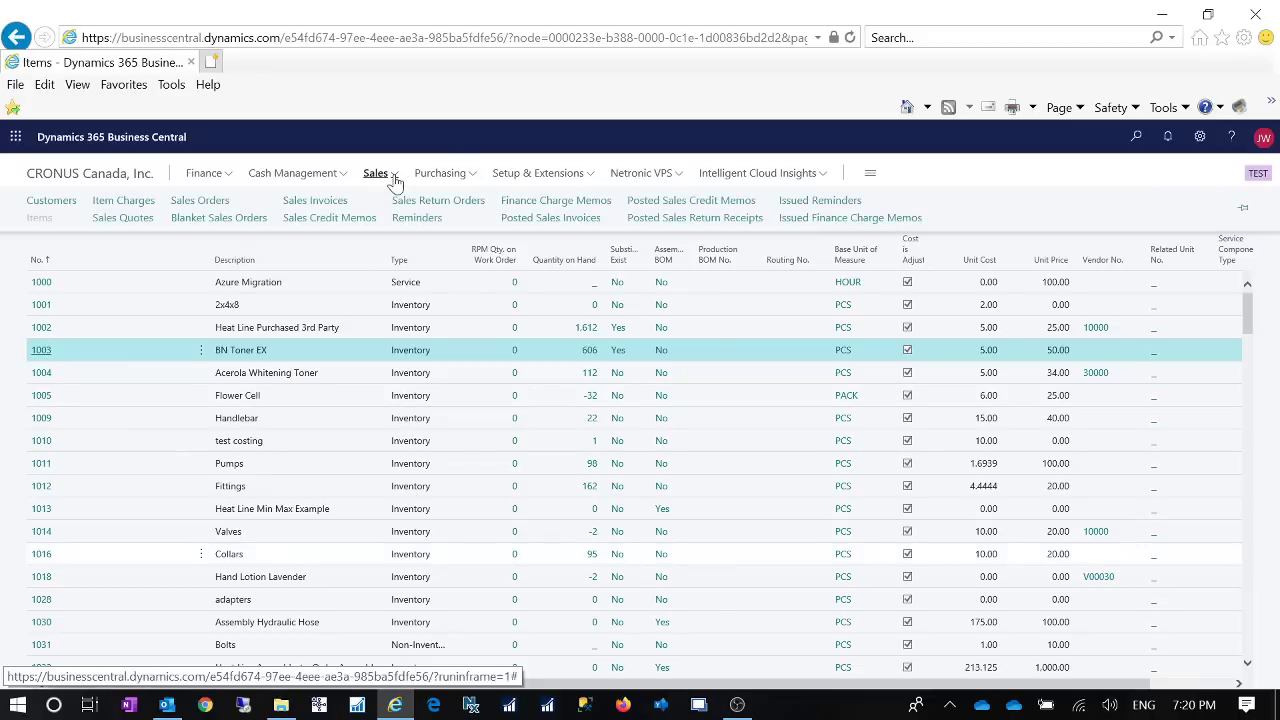
left_click(59, 203)
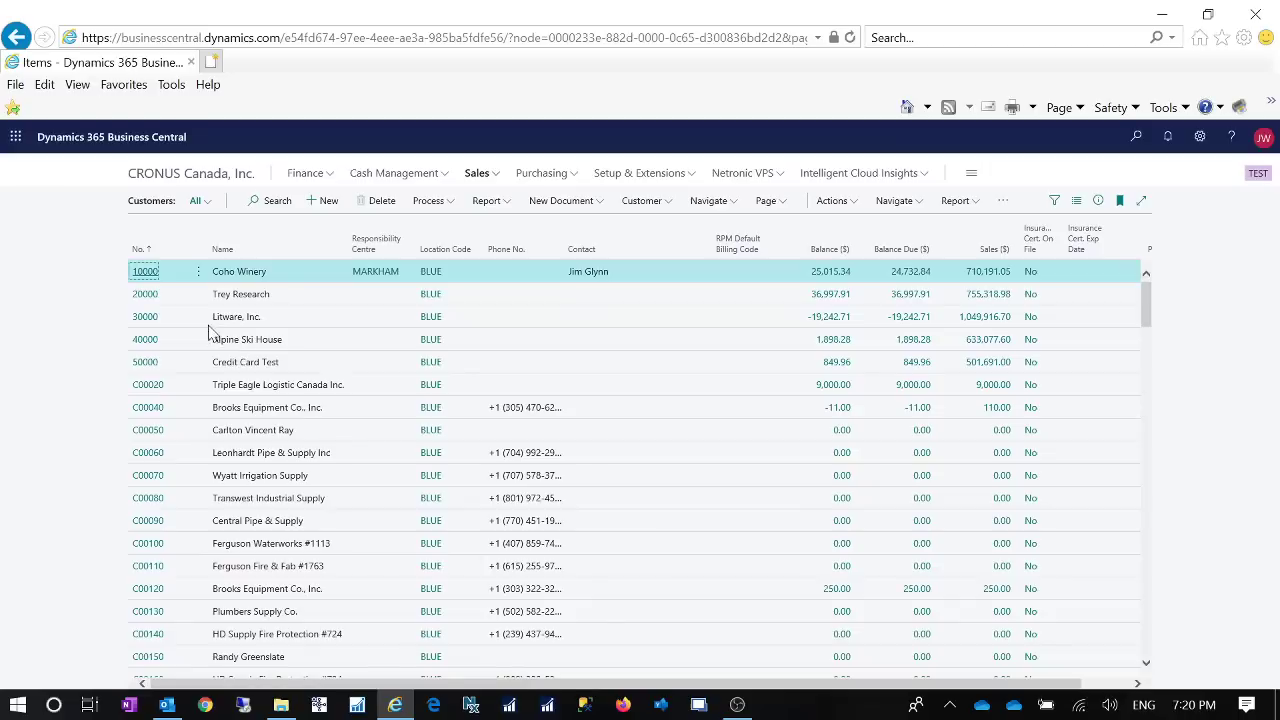
left_click(146, 272)
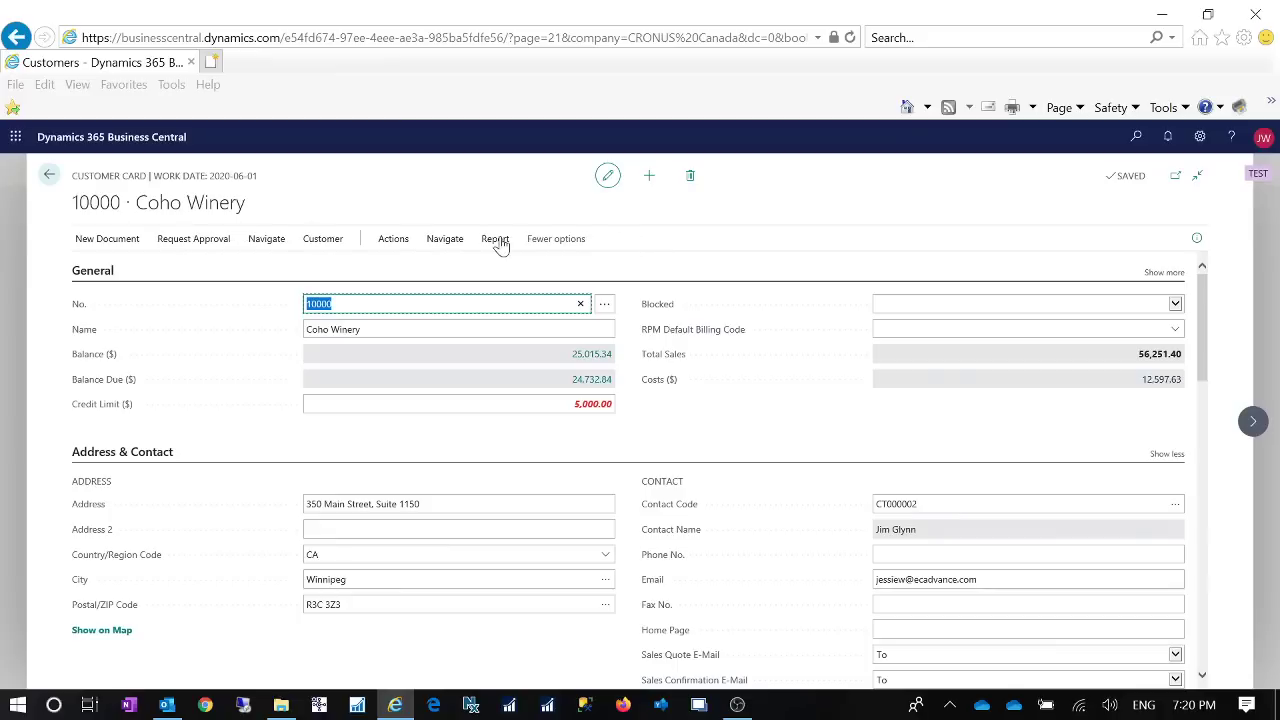
View Coho Winery's sales prepayment percentages with the selectable item numbers, and return to the customers list.
left_click(444, 249)
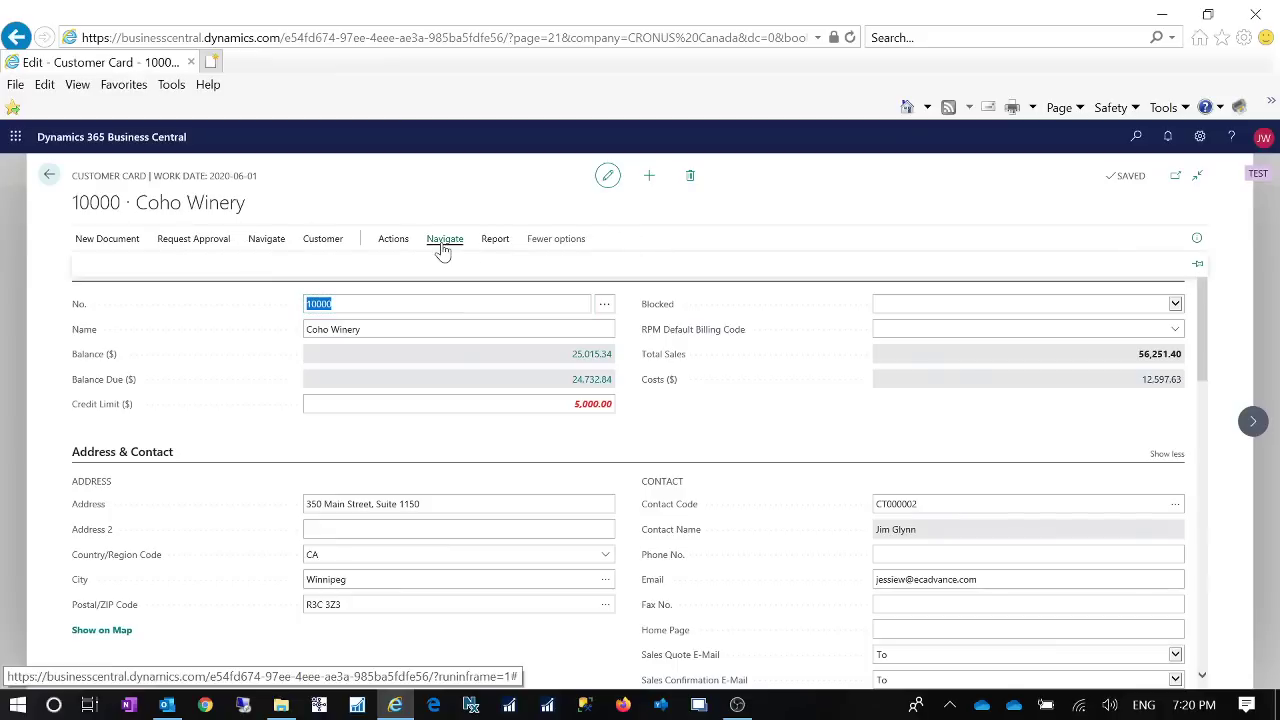
left_click(385, 272)
left_click(383, 301)
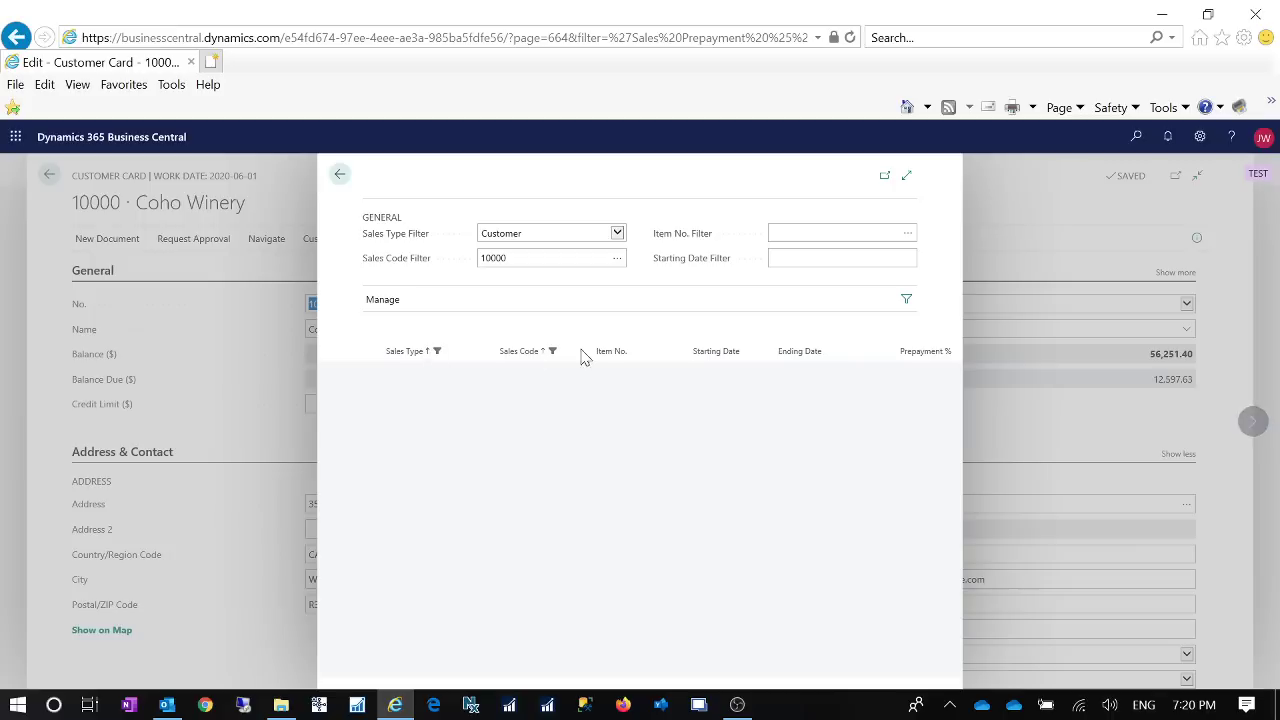
left_click(632, 371)
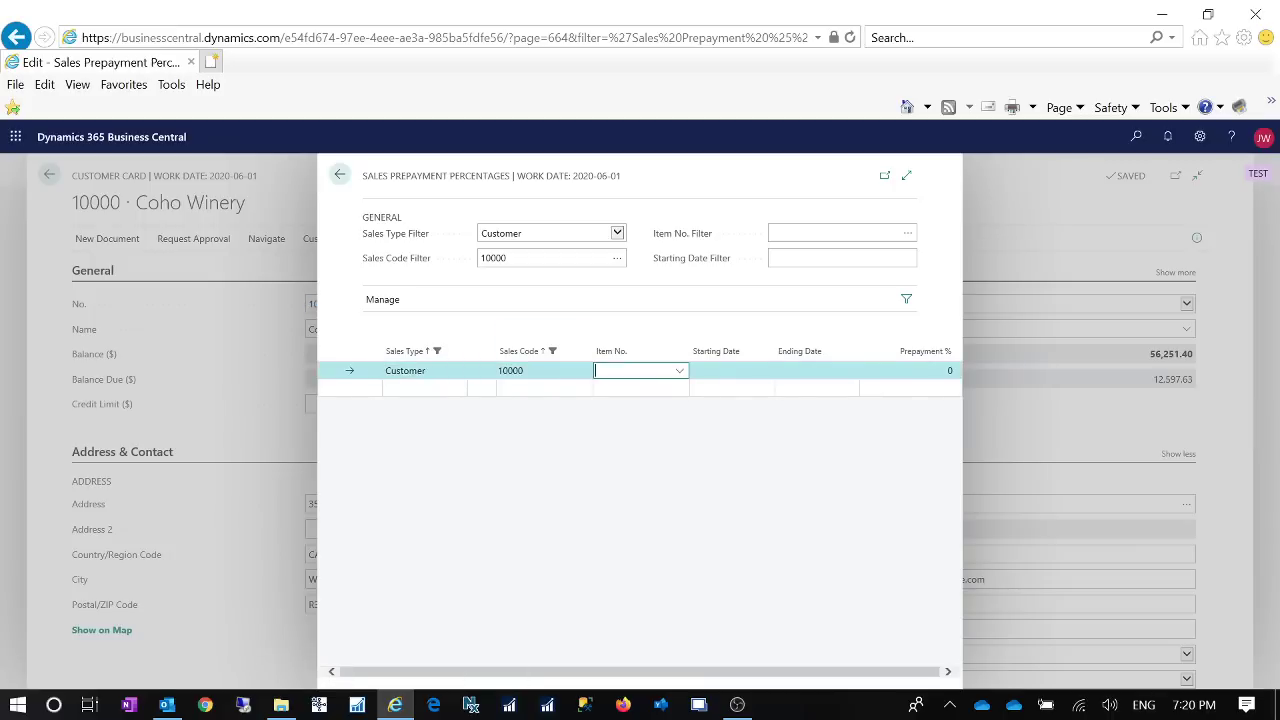
left_click(680, 371)
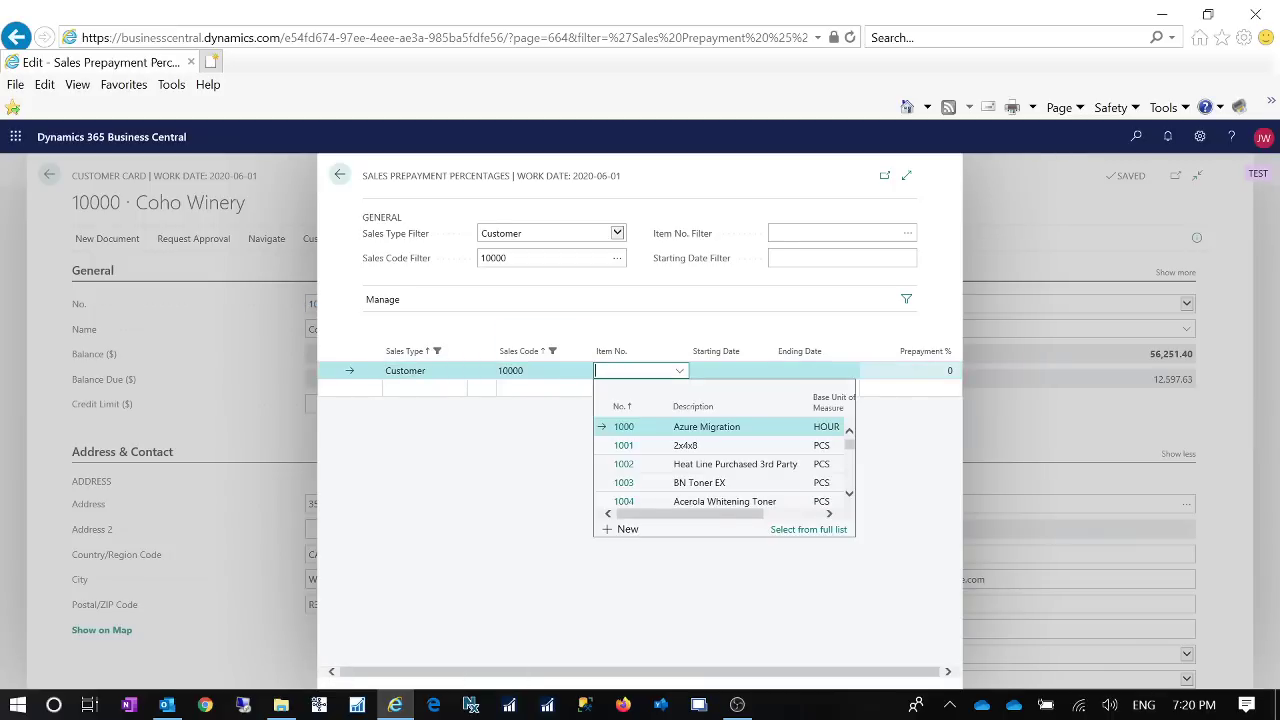
left_click(437, 483)
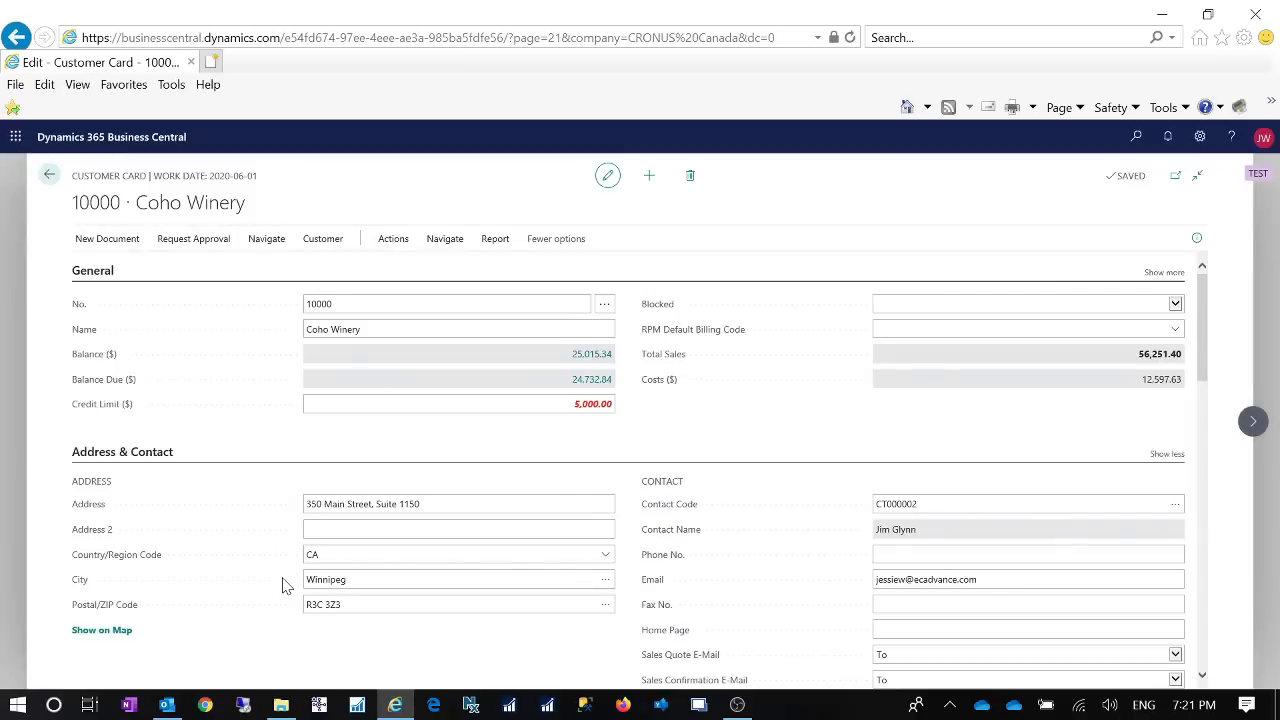
key("Escape")
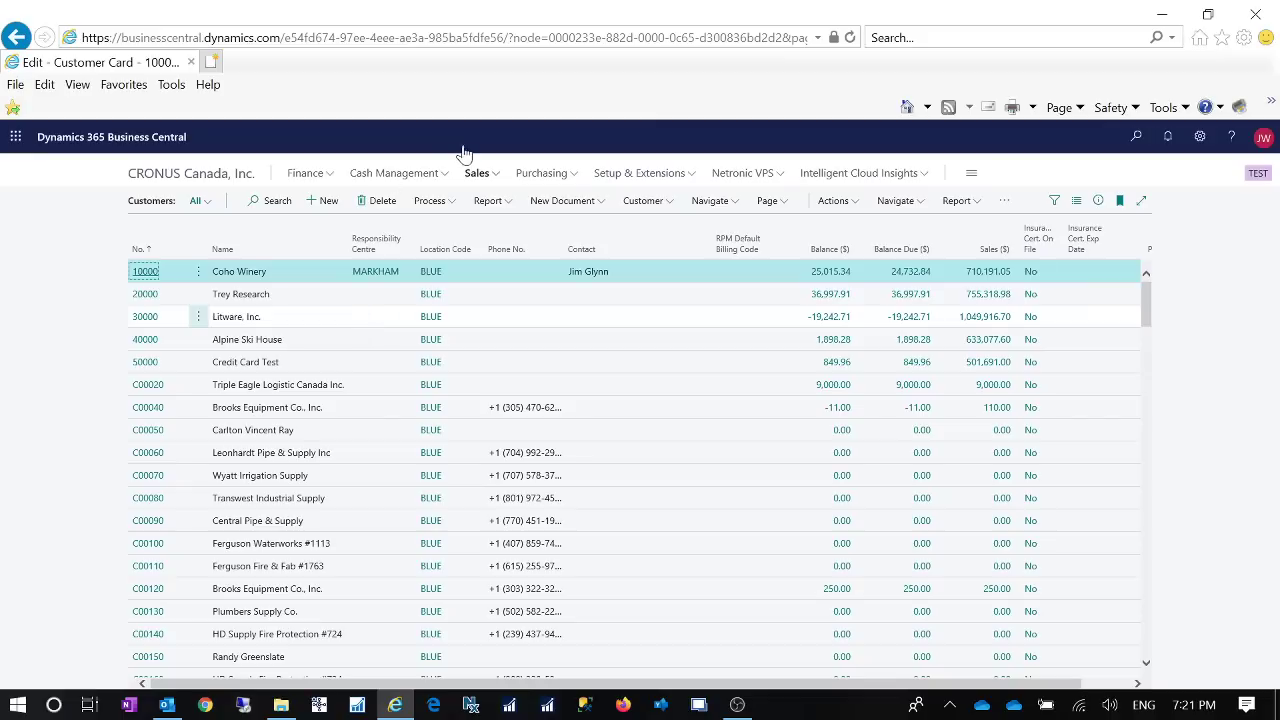
Open the vendor card for Fabrikam, Inc. from the vendors list.
left_click(570, 176)
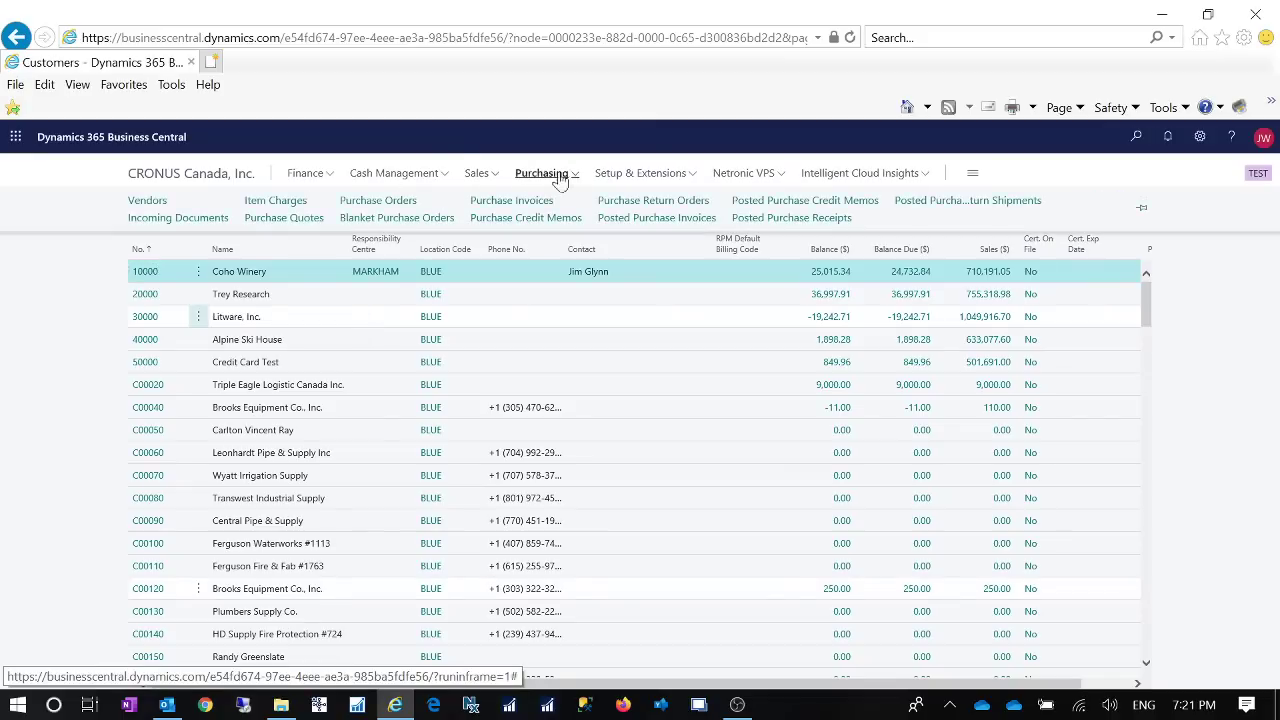
left_click(135, 204)
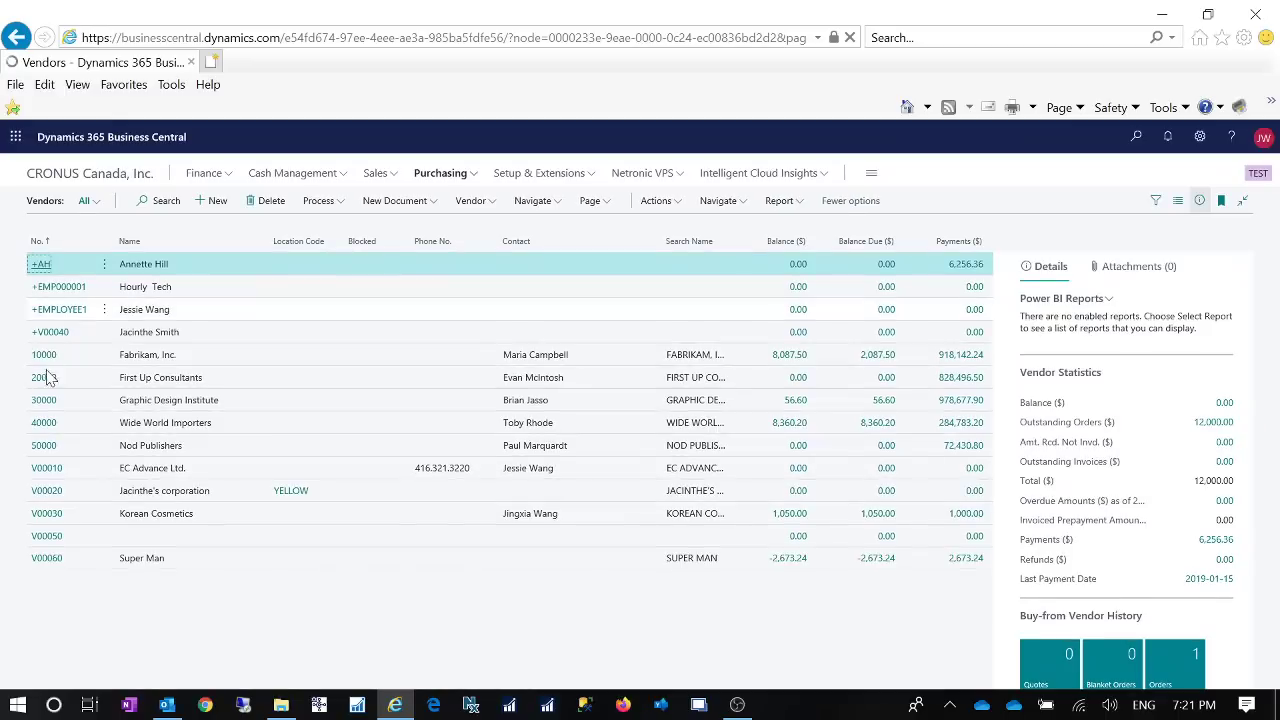
left_click(40, 373)
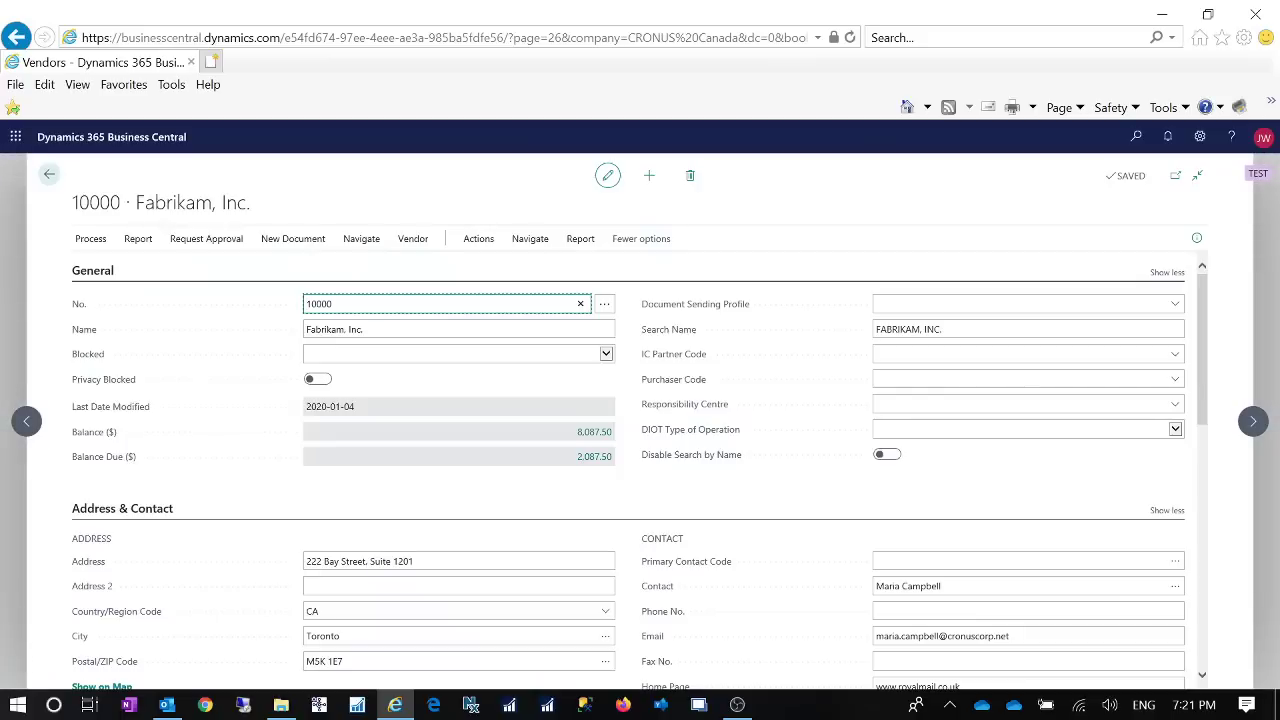
Open Fabrikam's purchase prepayment percentages and go to the Item No. field of the first line.
left_click(523, 243)
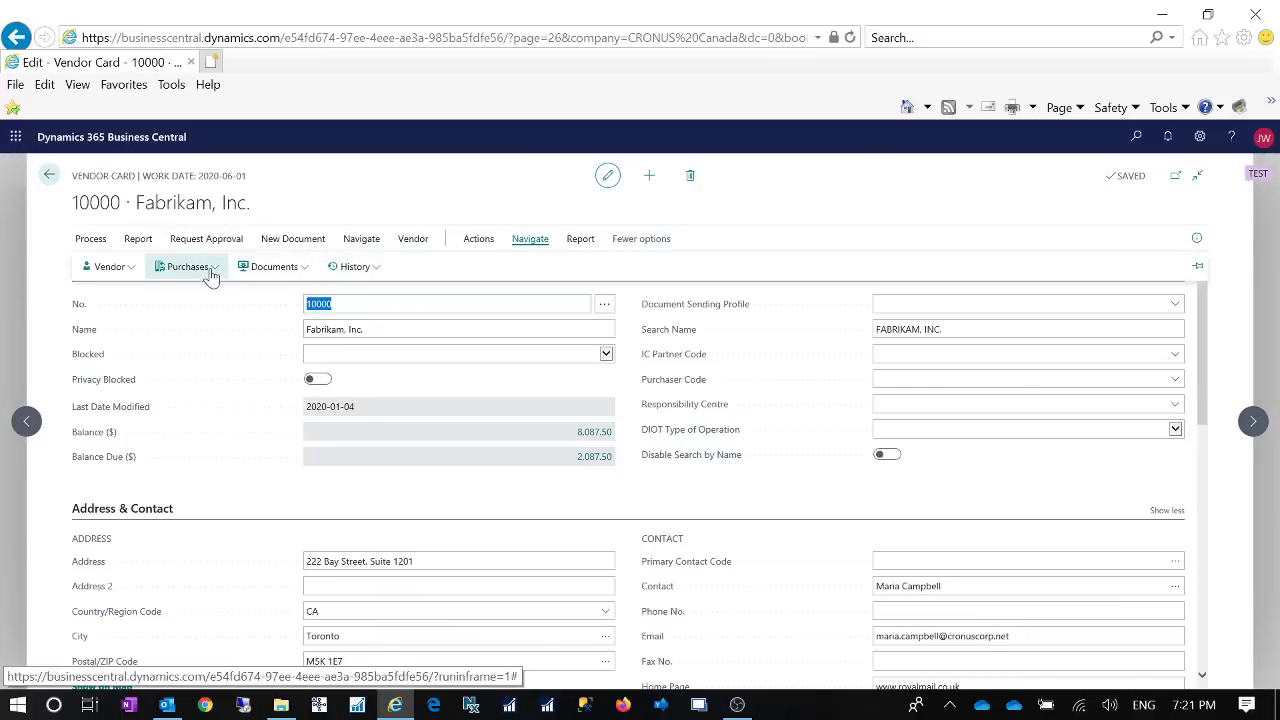
left_click(211, 274)
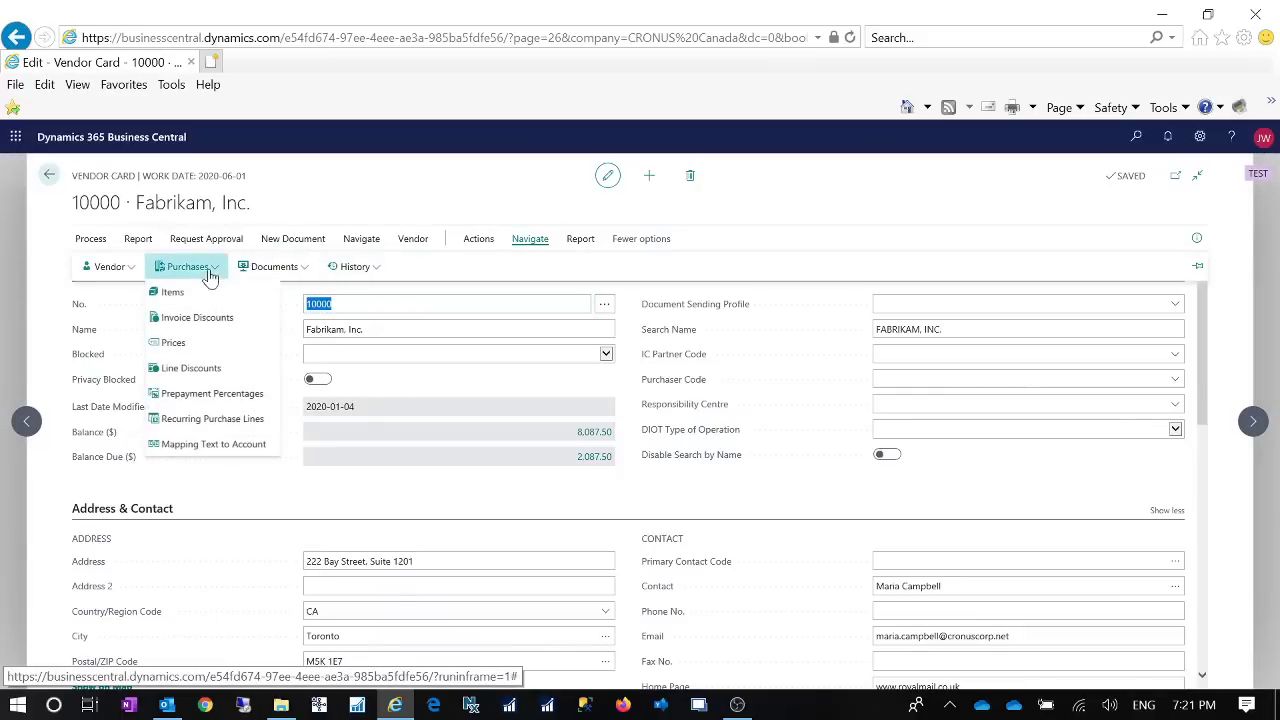
left_click(205, 394)
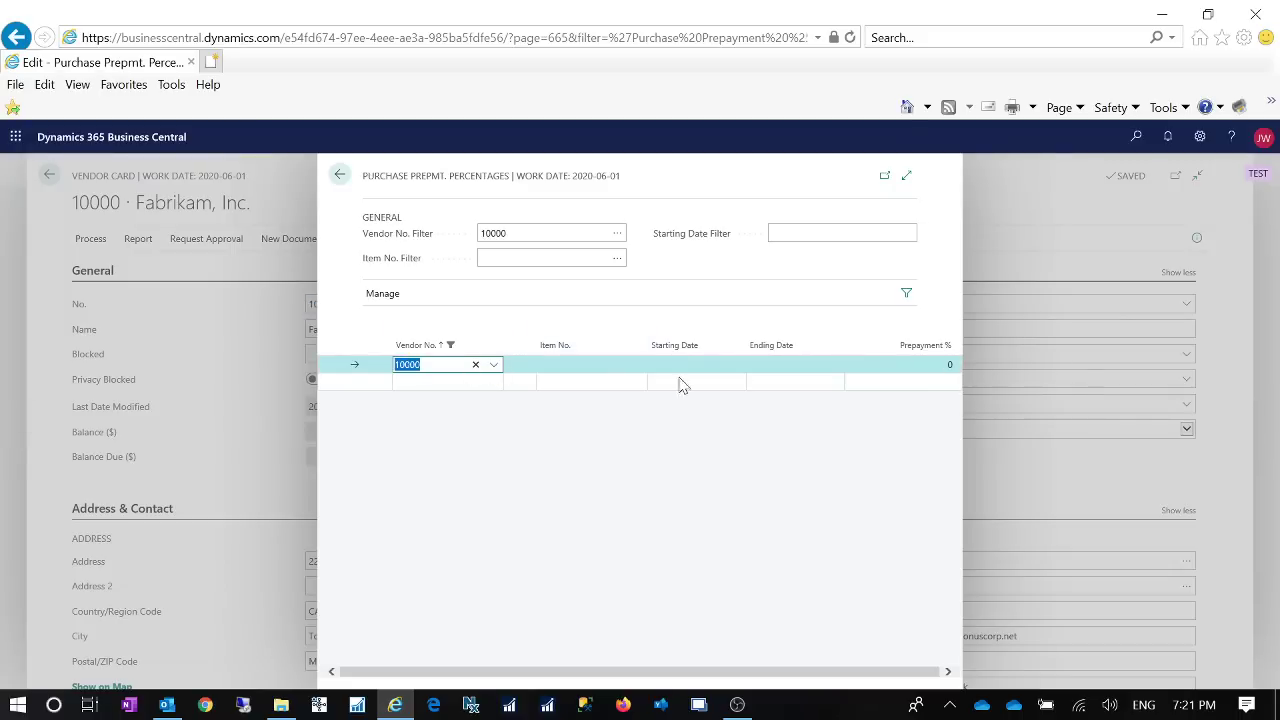
key("Tab")
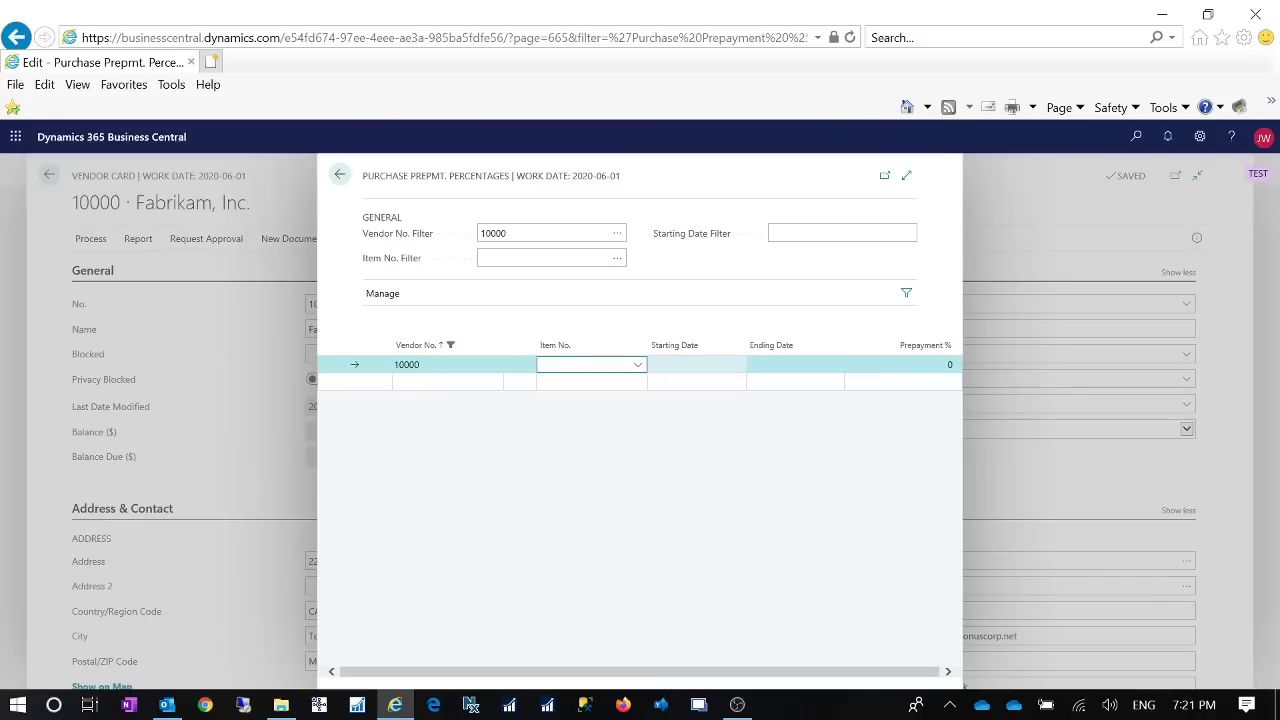
Look over the item choices and Prepayment % on Fabrikam's purchase prepayment line, and return to the vendors list.
left_click(638, 365)
left_click(920, 365)
left_click(339, 175)
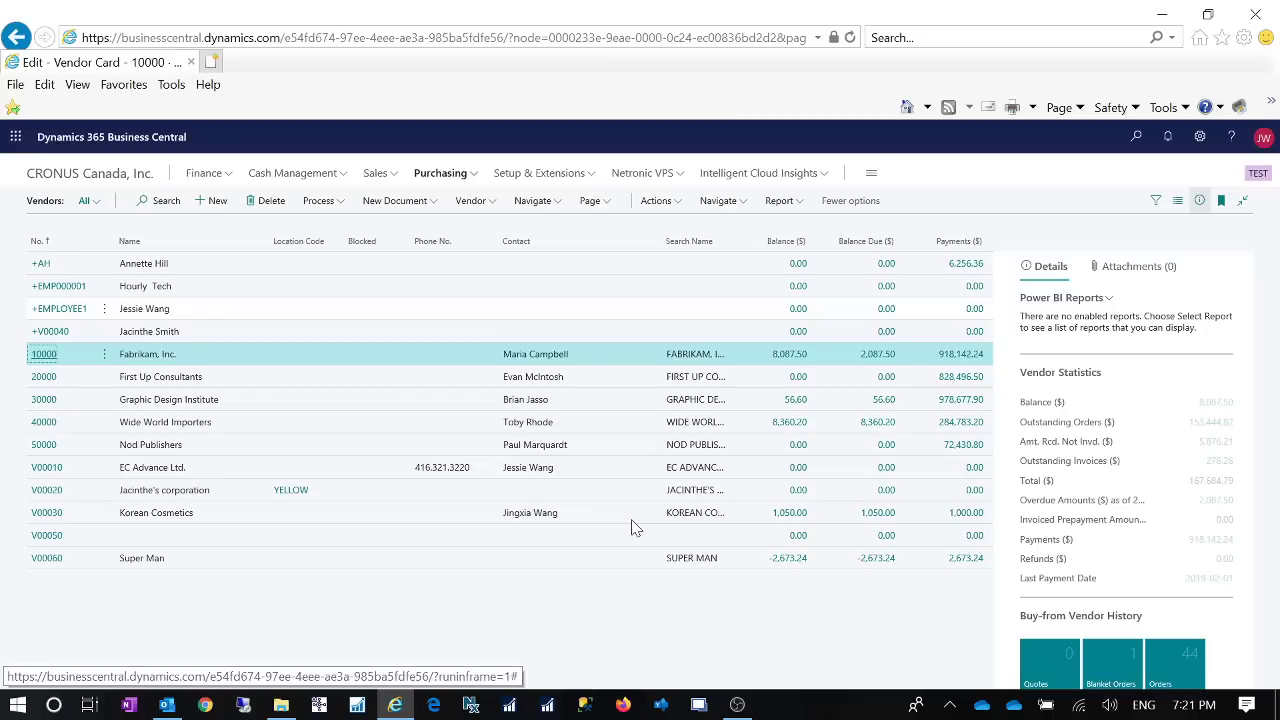
Create a new purchase order for the vendor Fabrikam, Inc. from the purchase orders list.
left_click(393, 177)
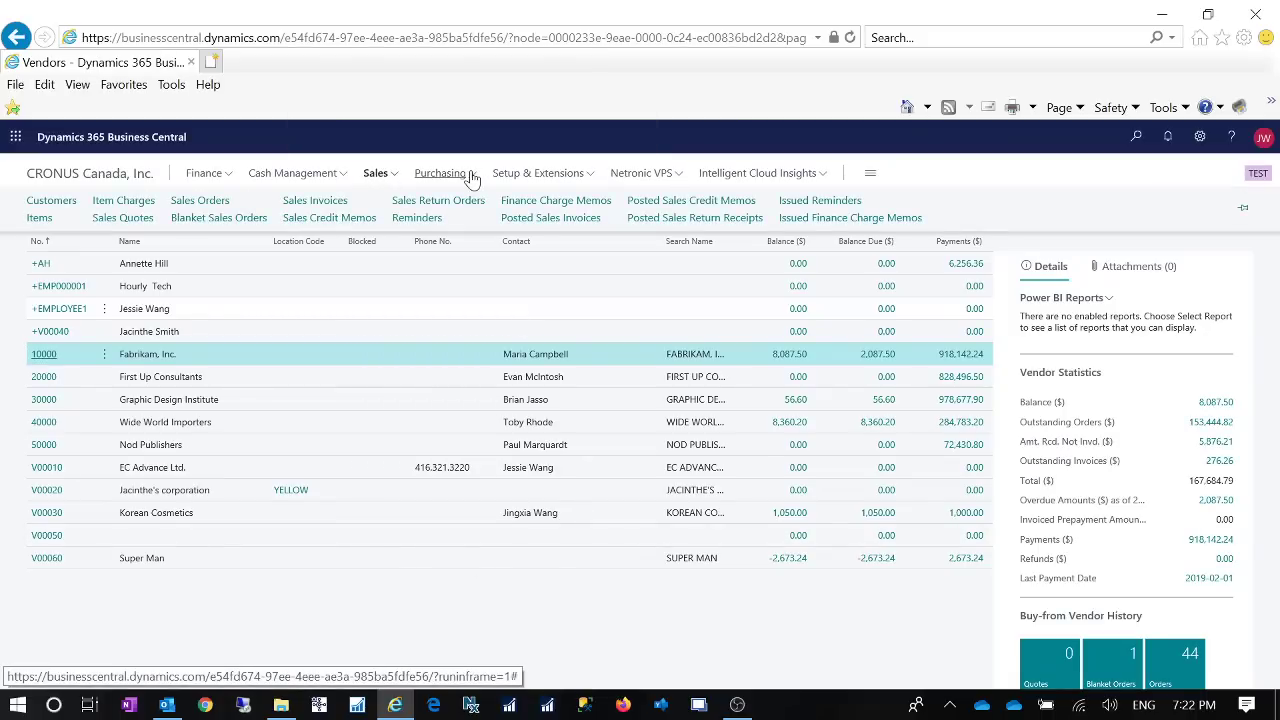
left_click(472, 177)
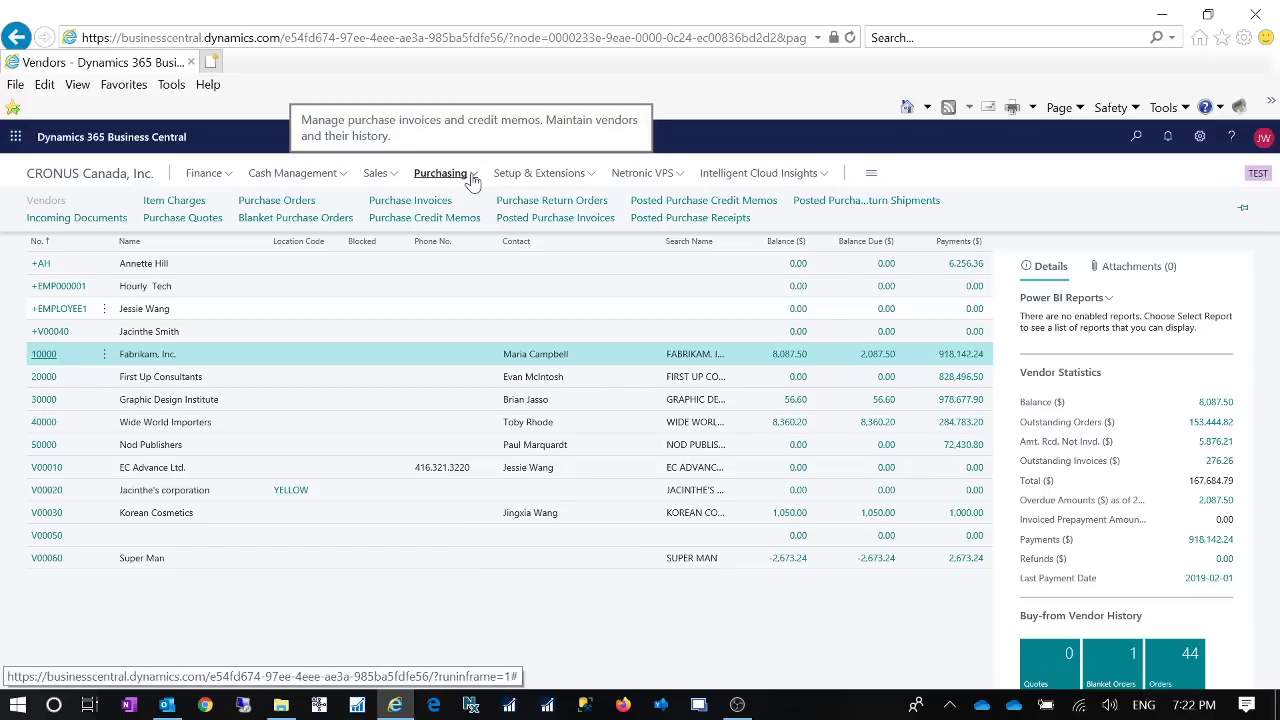
left_click(293, 210)
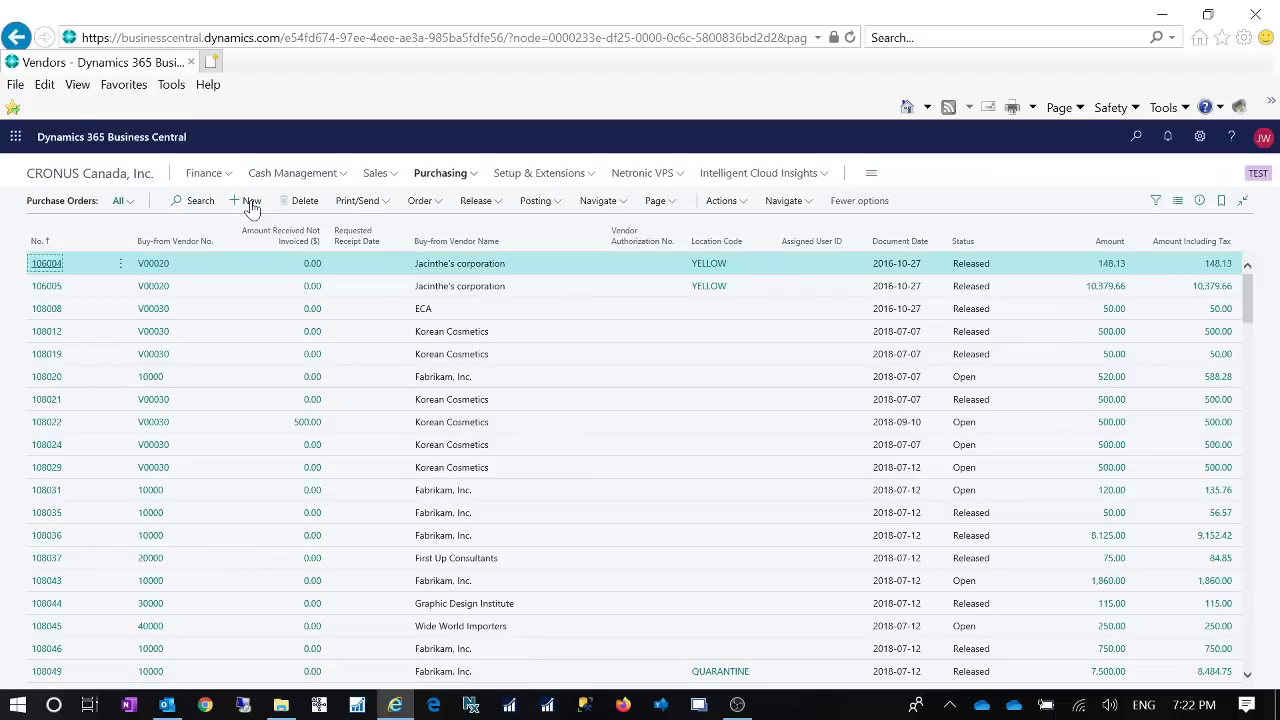
left_click(250, 200)
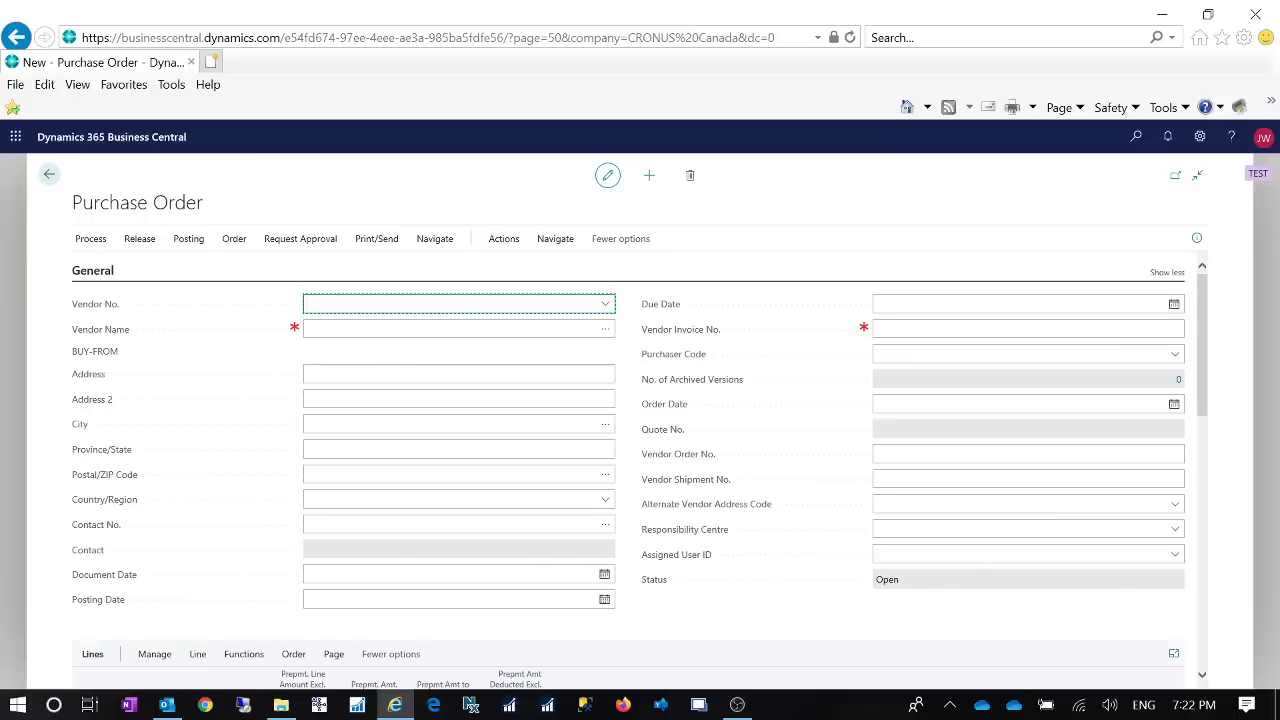
type("10000")
left_click(346, 364)
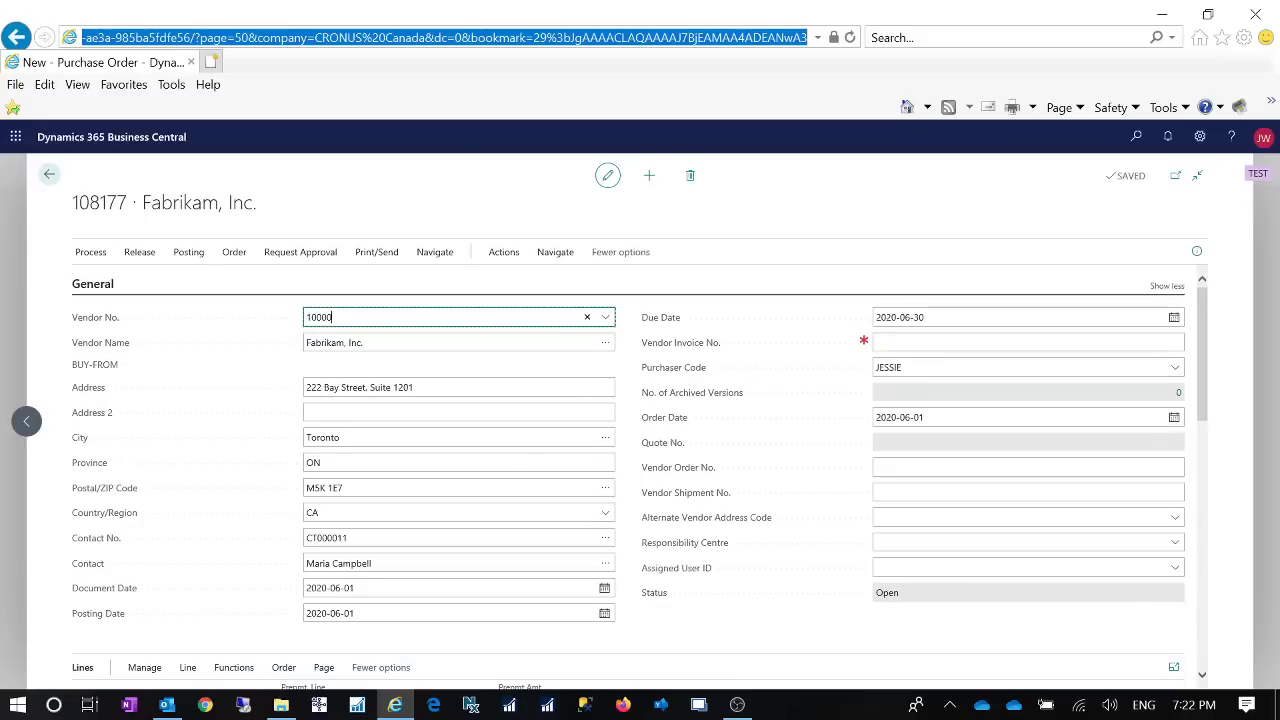
Enter item 1003 (BN Toner EX) on the first line of the purchase order.
scroll(462, 480, "down", 3)
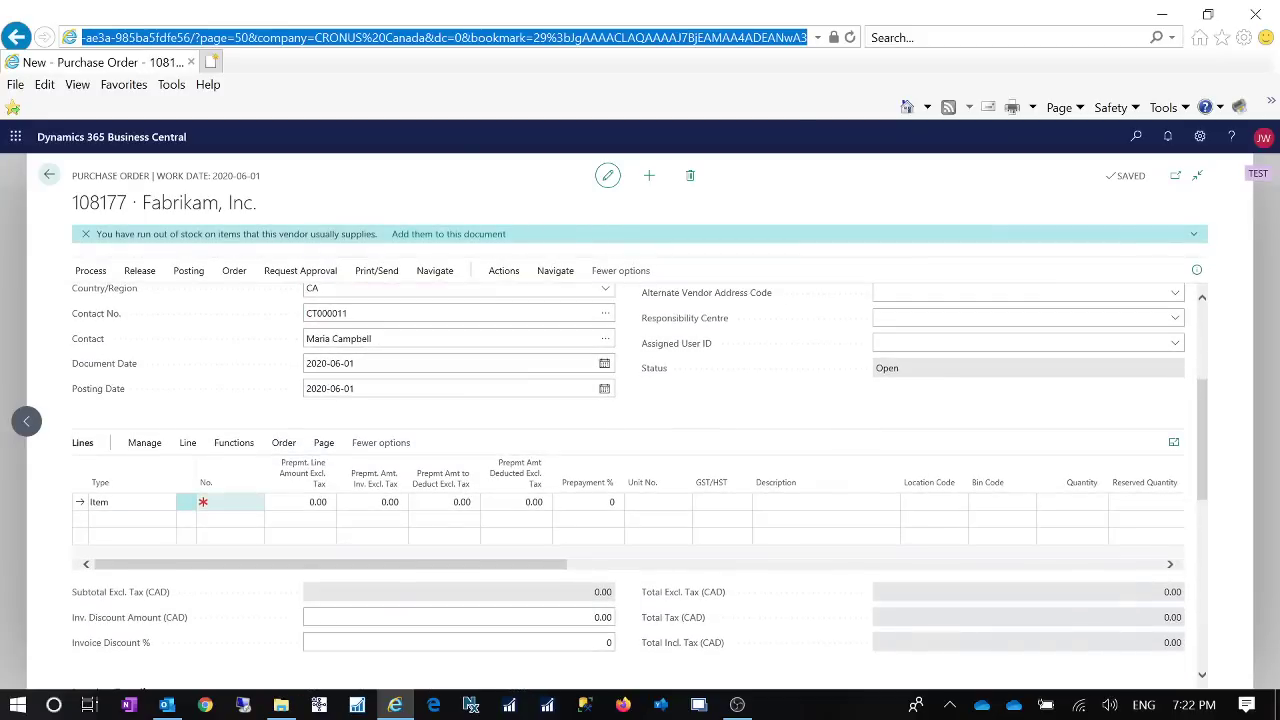
left_click(232, 502)
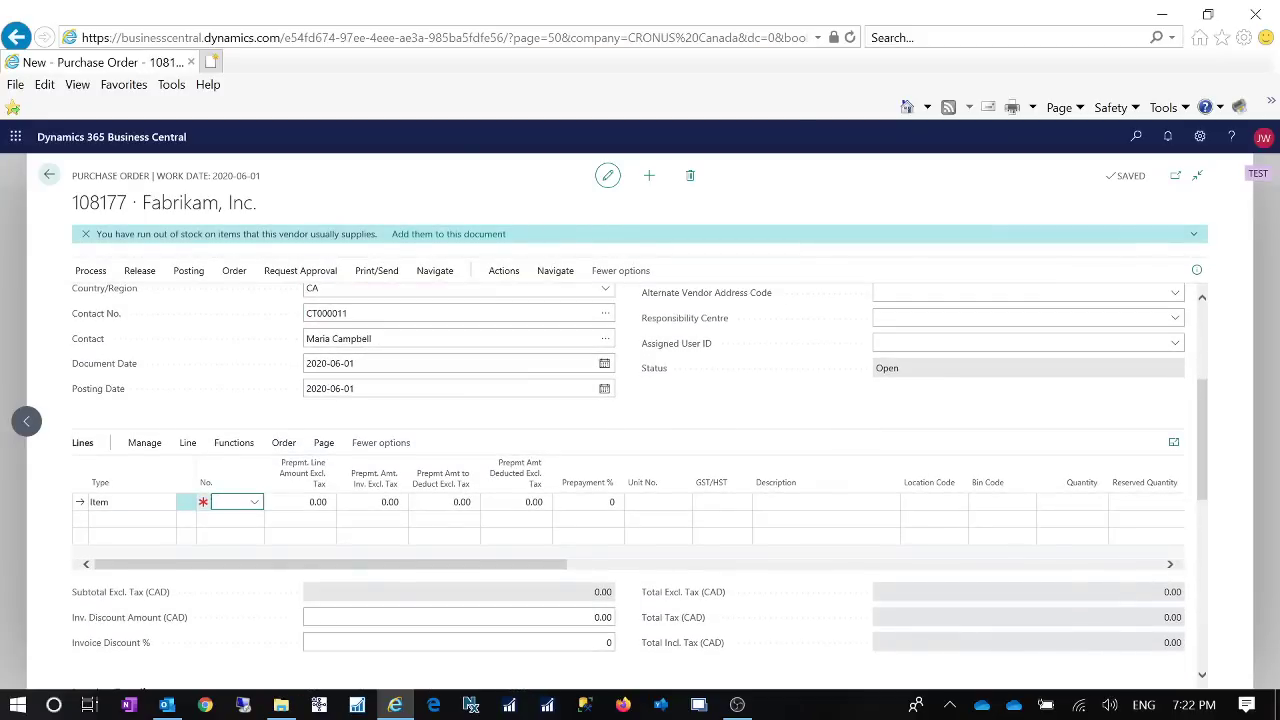
type("100")
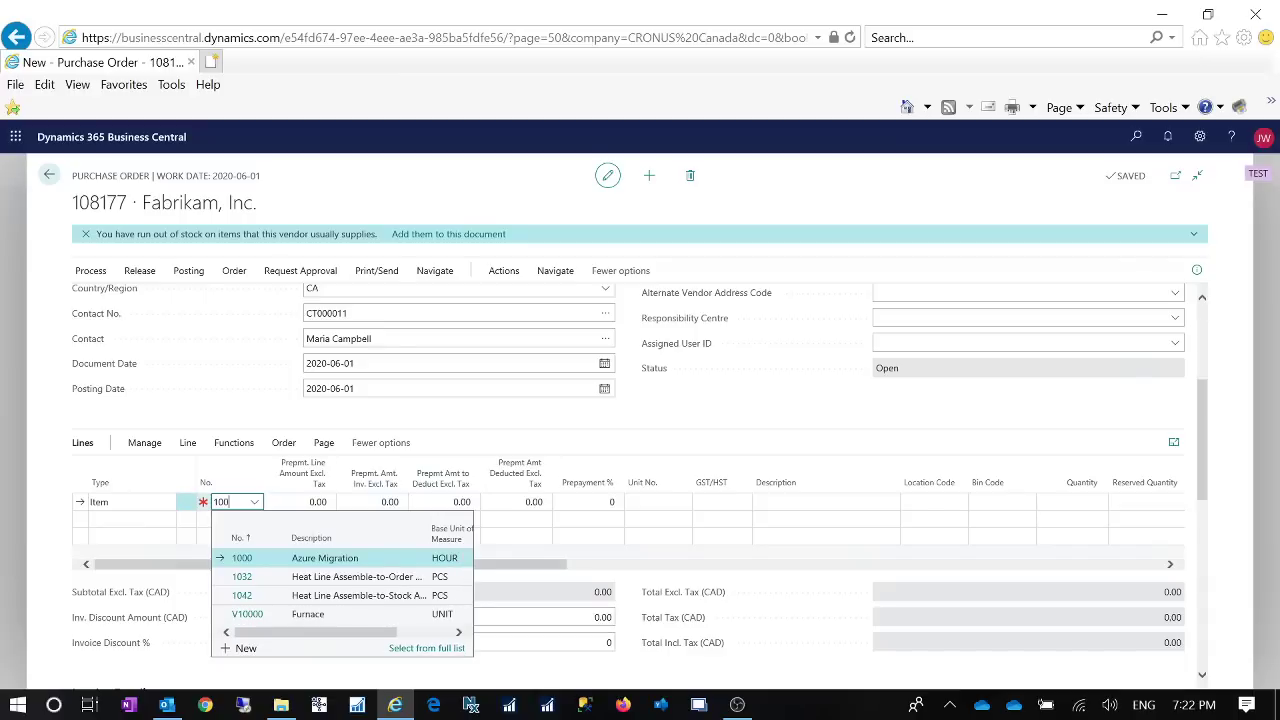
type("03")
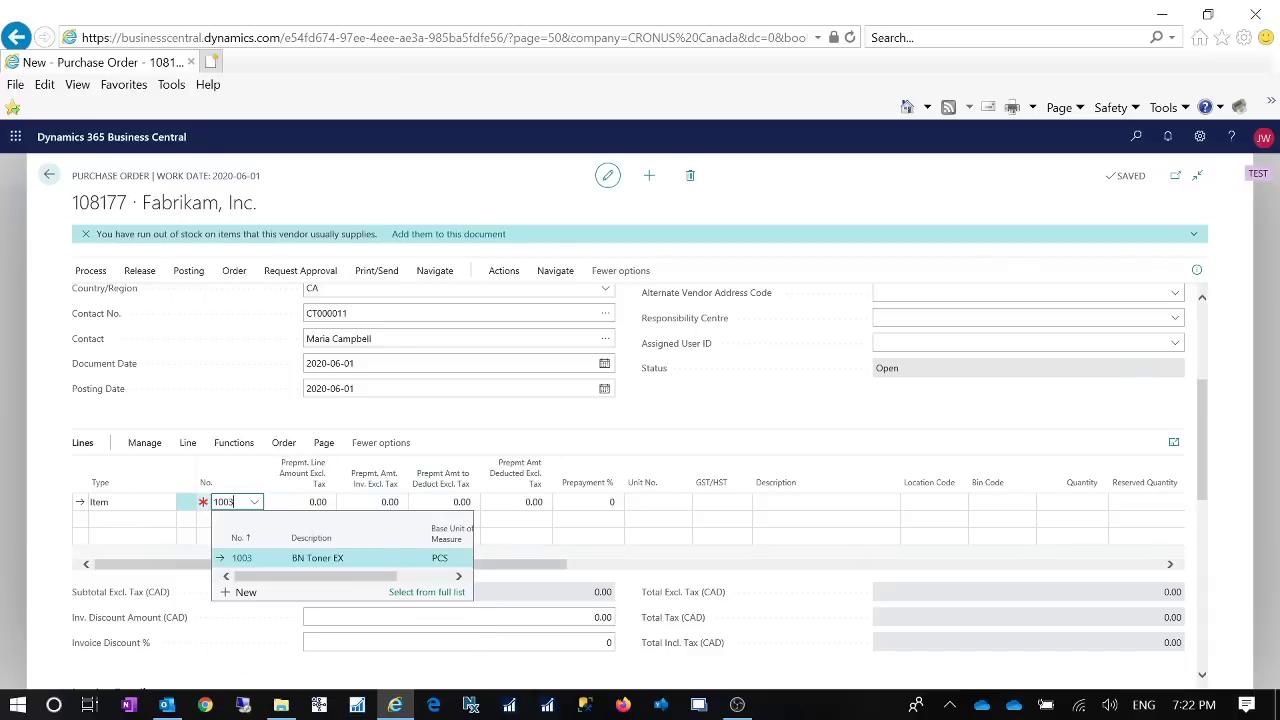
key("Tab")
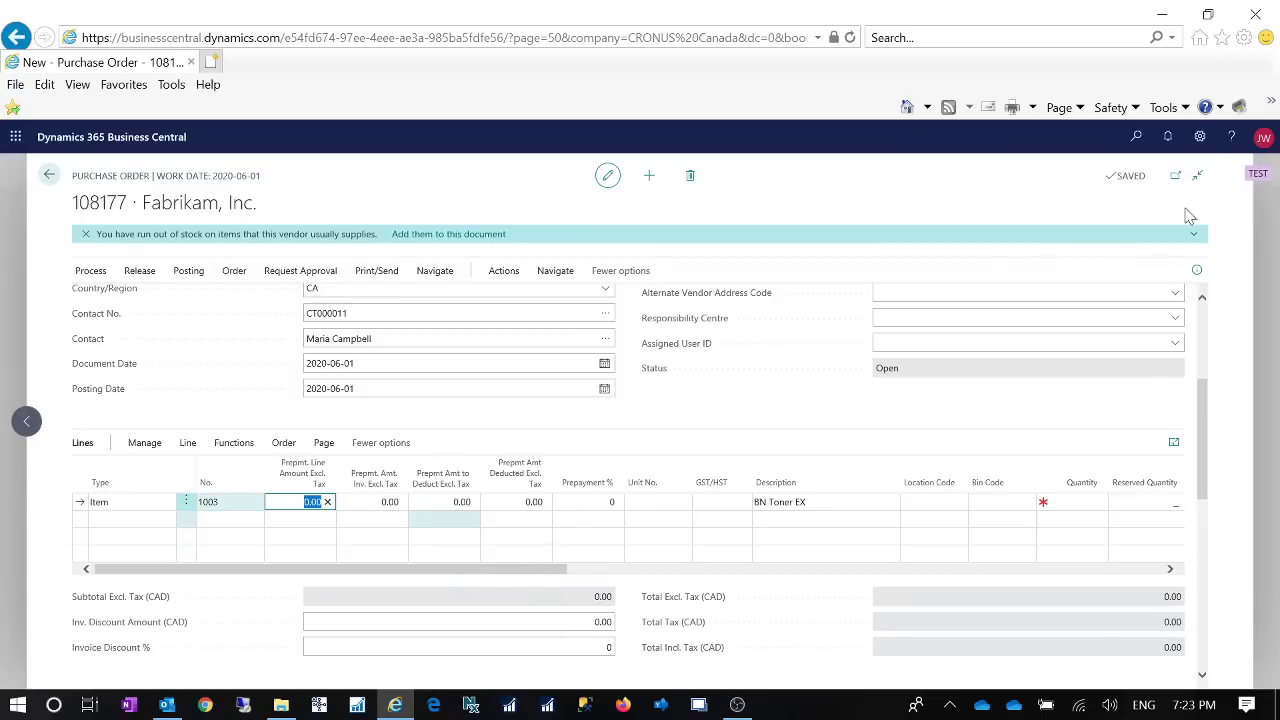
Personalize the purchase order page to view which fields can be added to its lines.
left_click(1200, 137)
left_click(1103, 234)
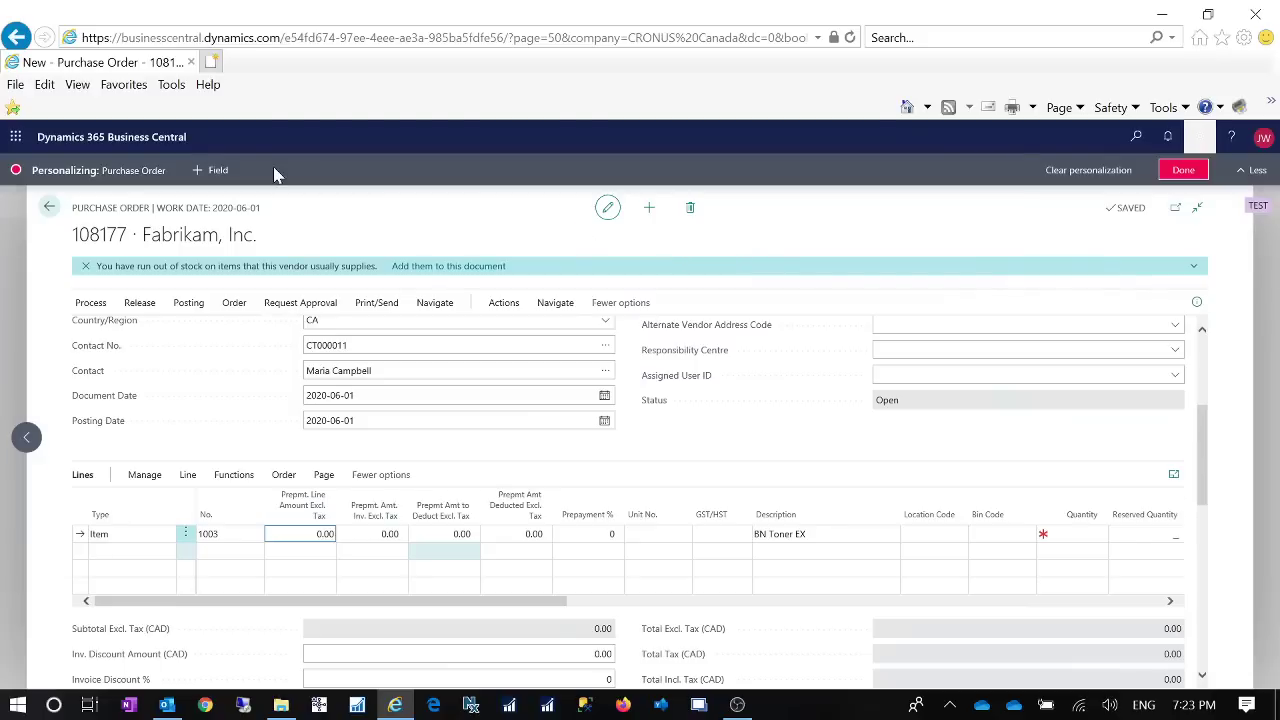
left_click(217, 172)
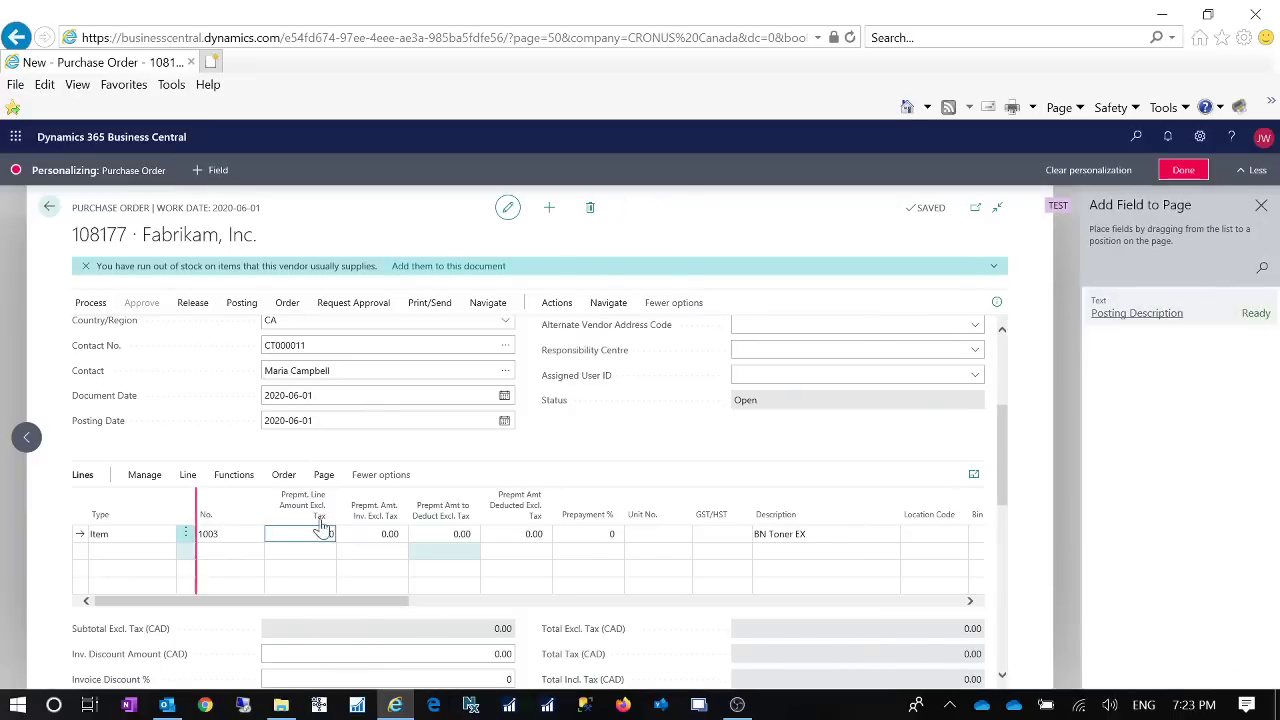
left_click(324, 530)
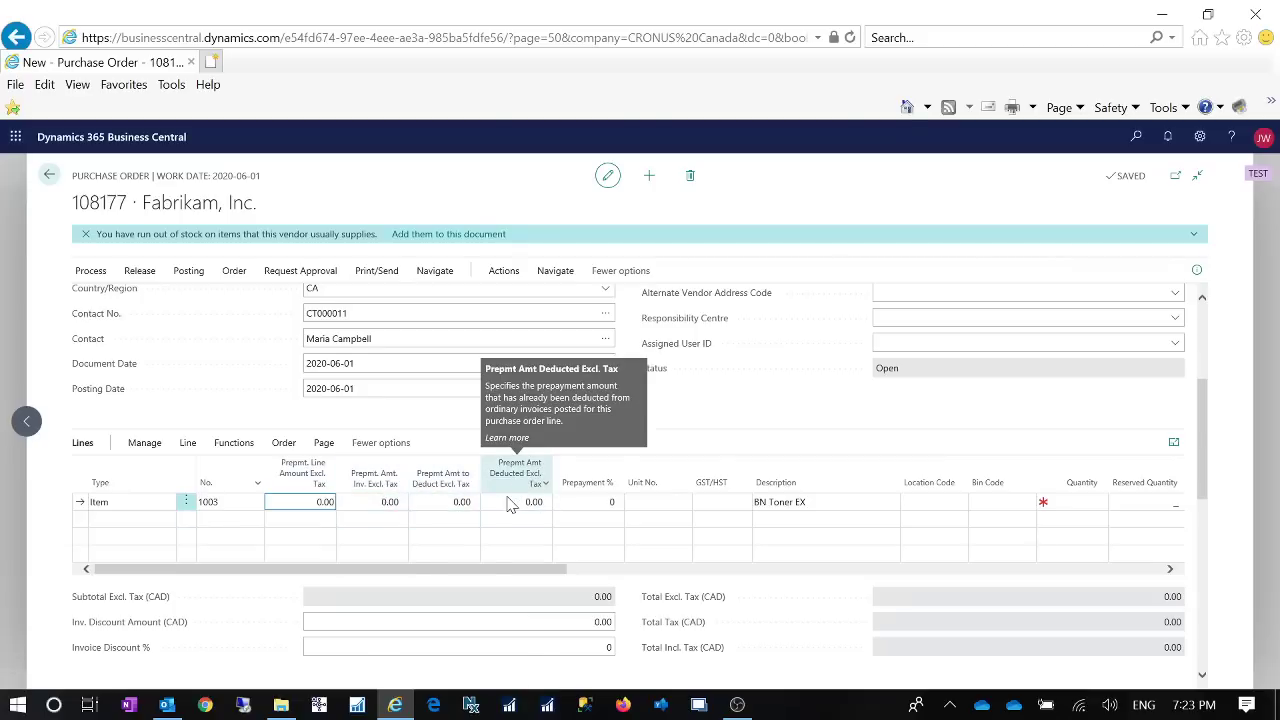
Set the purchase order's header Prepayment % to 100 and apply the change to the lines.
scroll(683, 487, "down", 3)
scroll(683, 487, "down", 3)
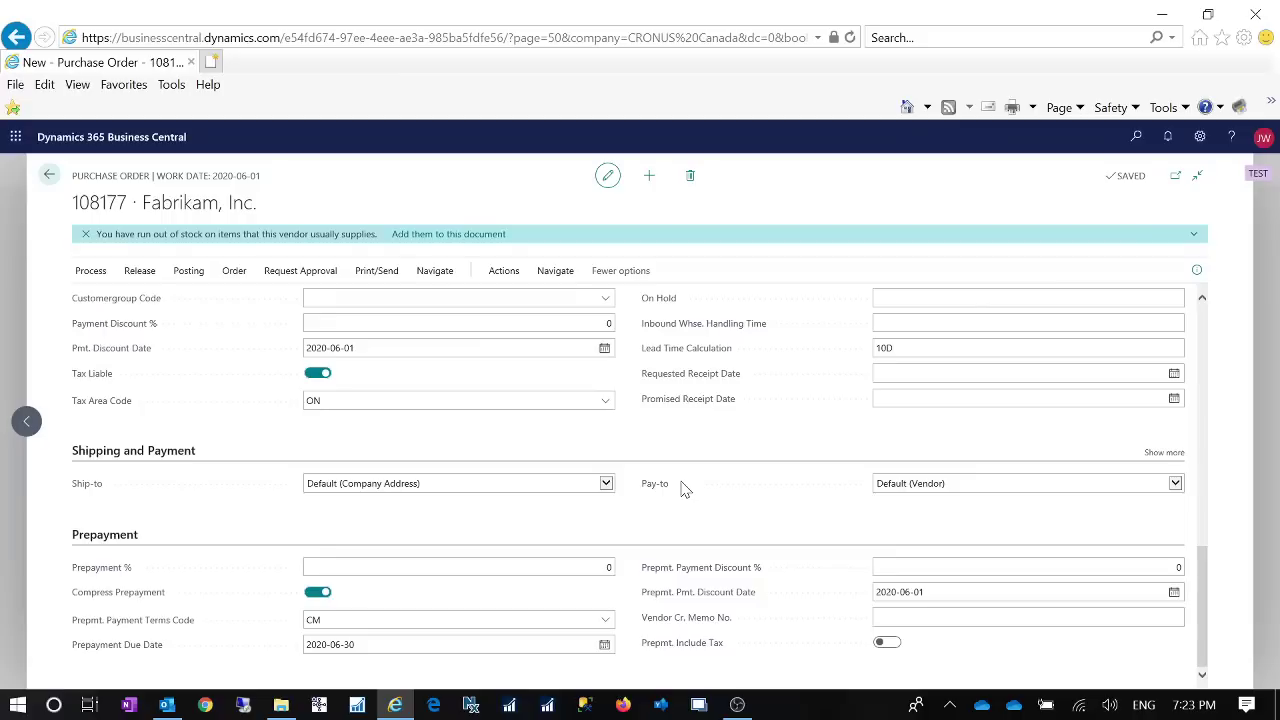
left_click(398, 566)
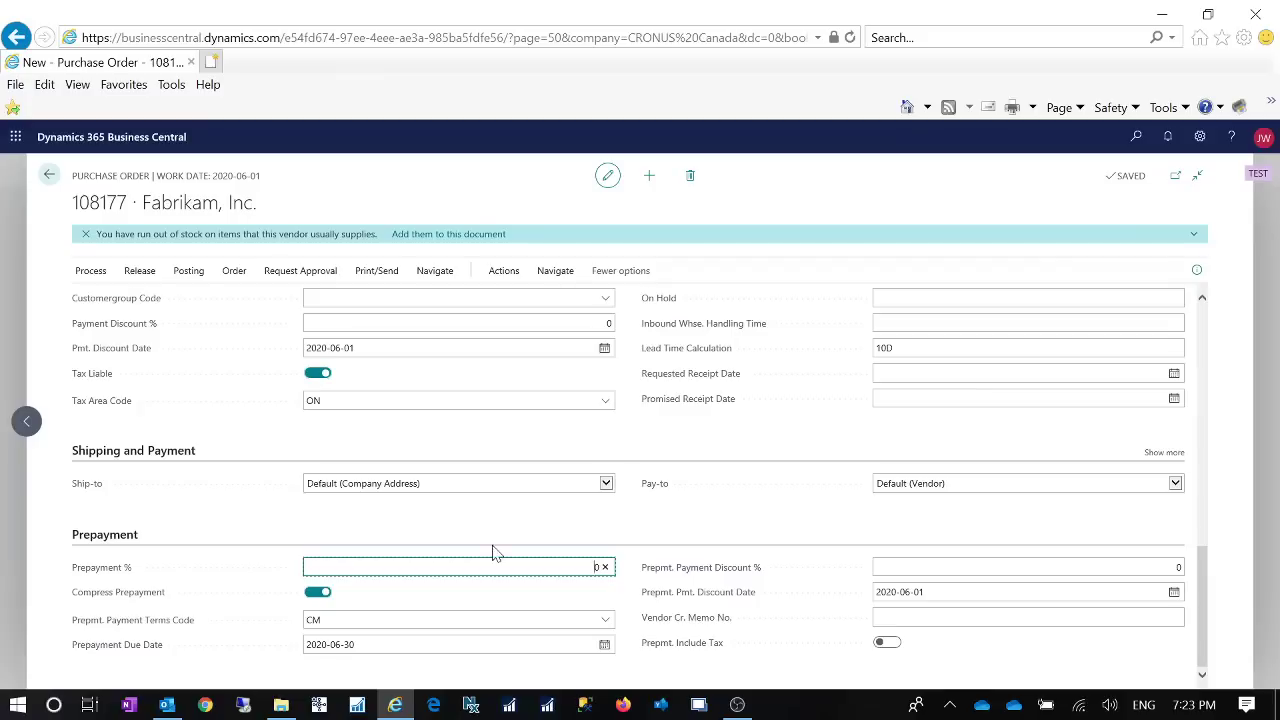
scroll(493, 553, "up", 10)
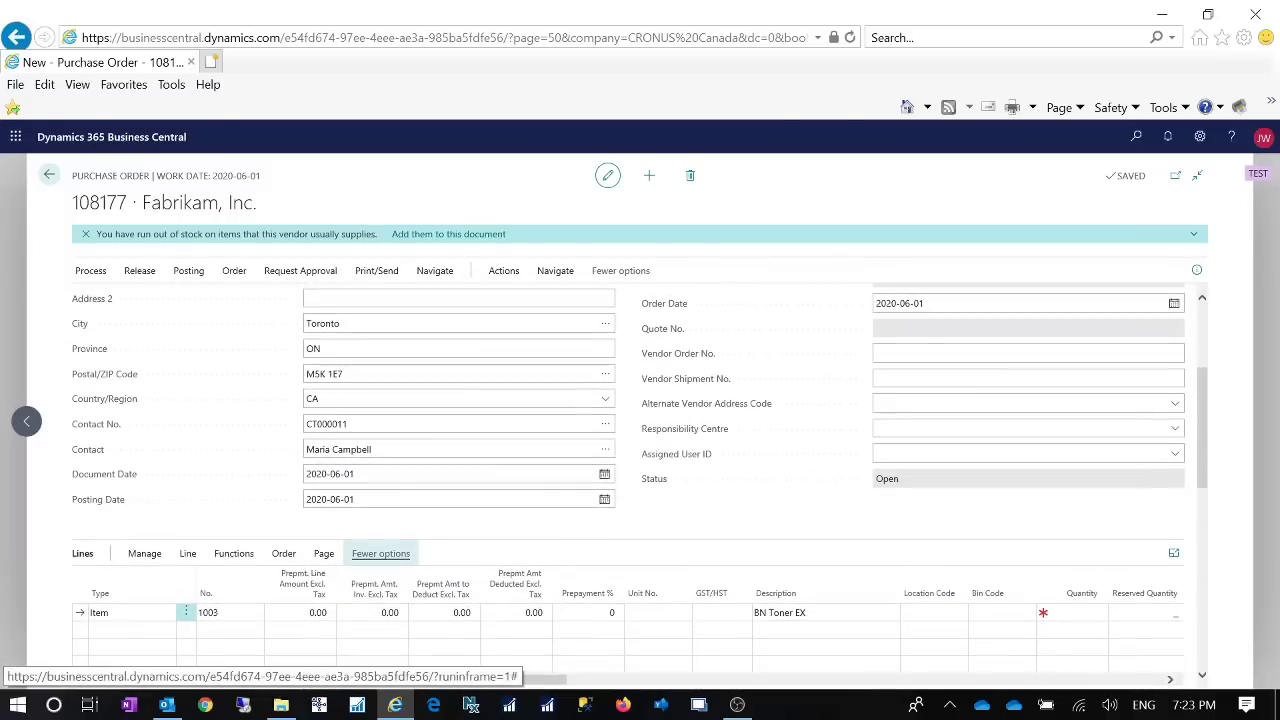
scroll(503, 601, "down", 10)
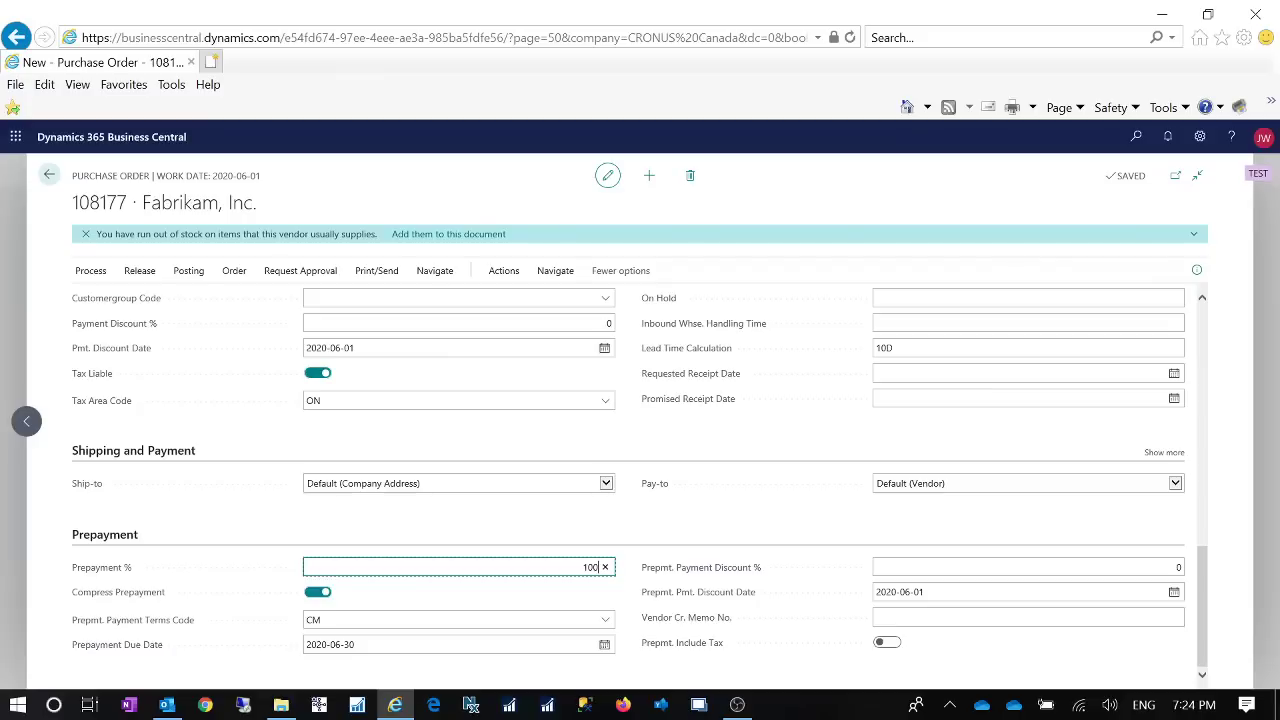
key("Tab")
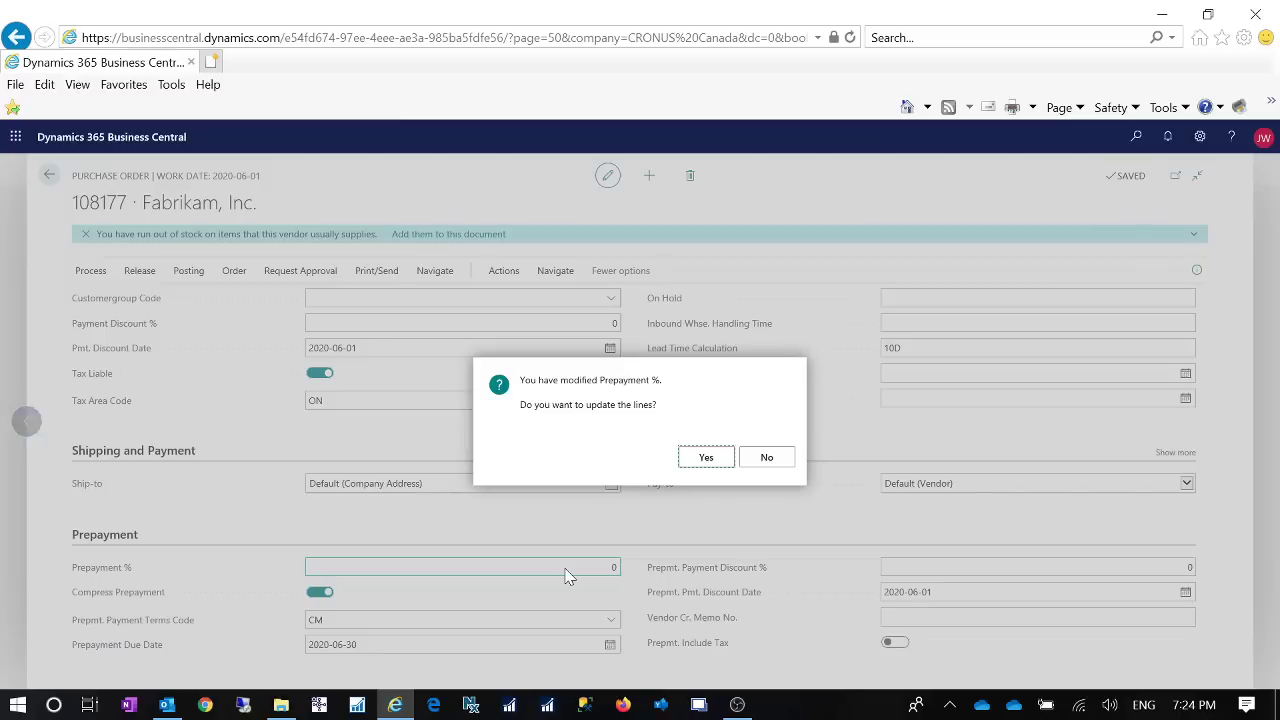
left_click(706, 458)
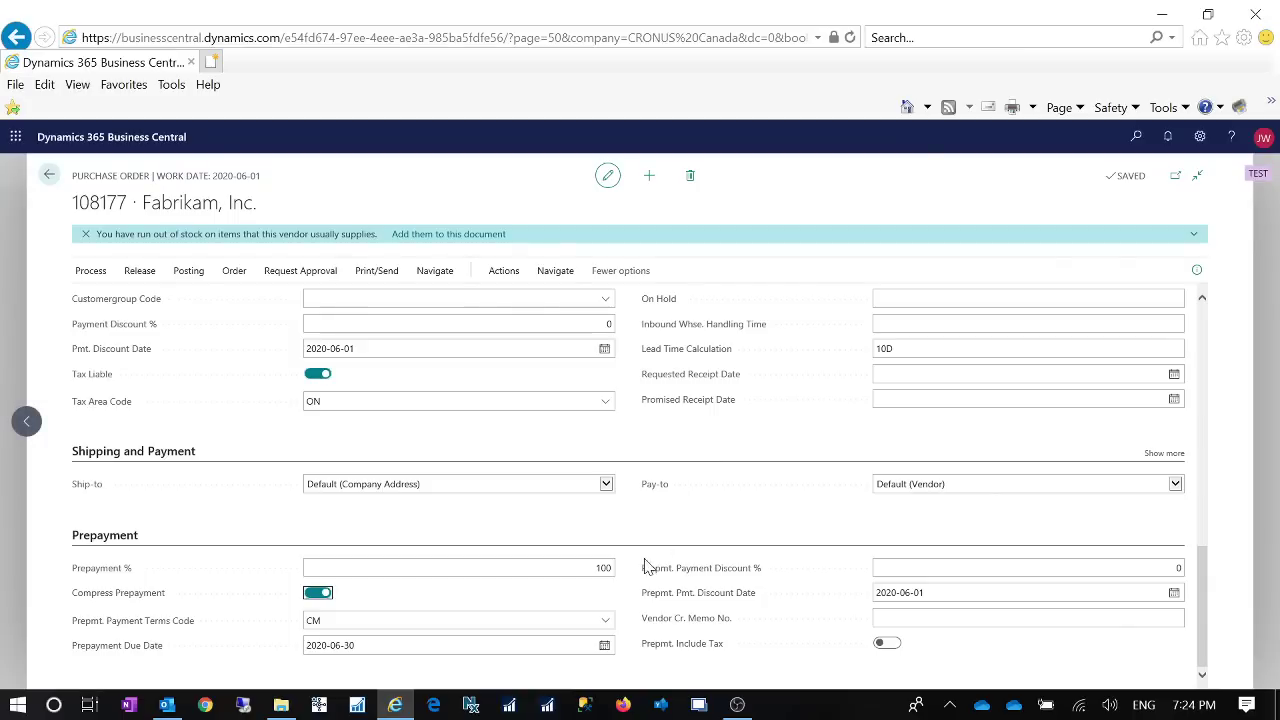
Set the location code of the BN Toner EX line to BLUE.
scroll(648, 575, "up", 7)
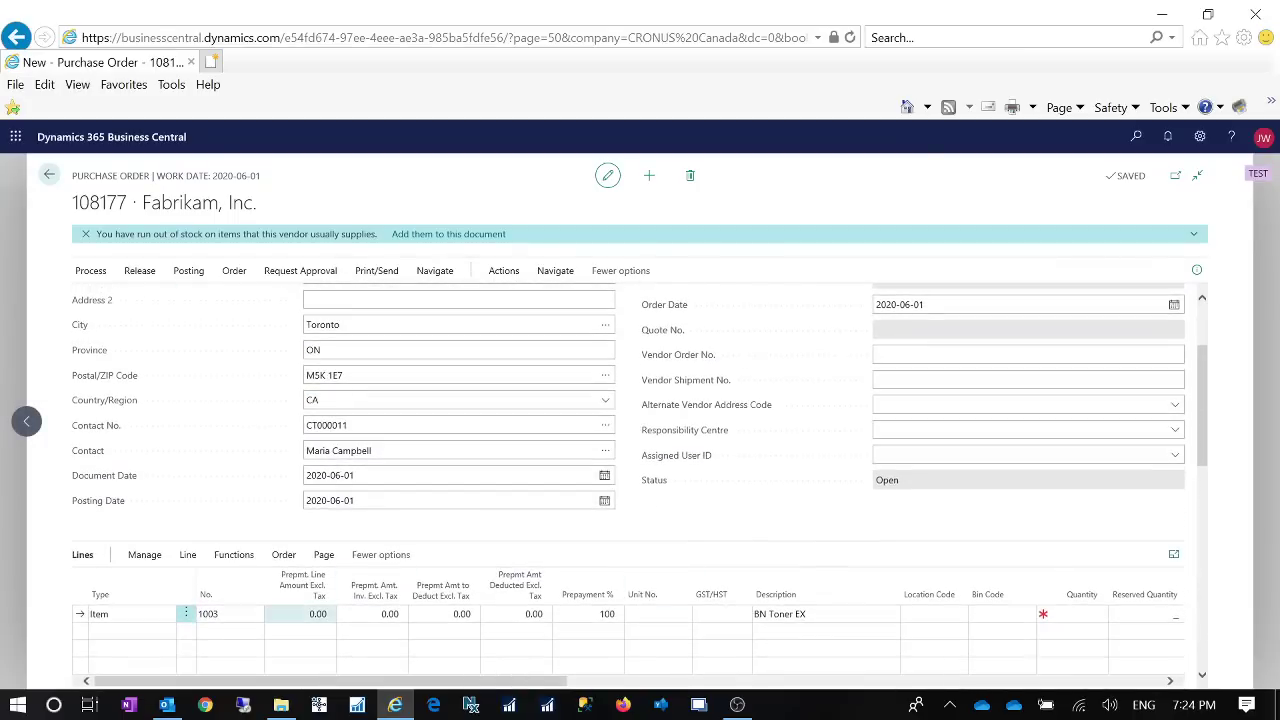
scroll(394, 608, "down", 3)
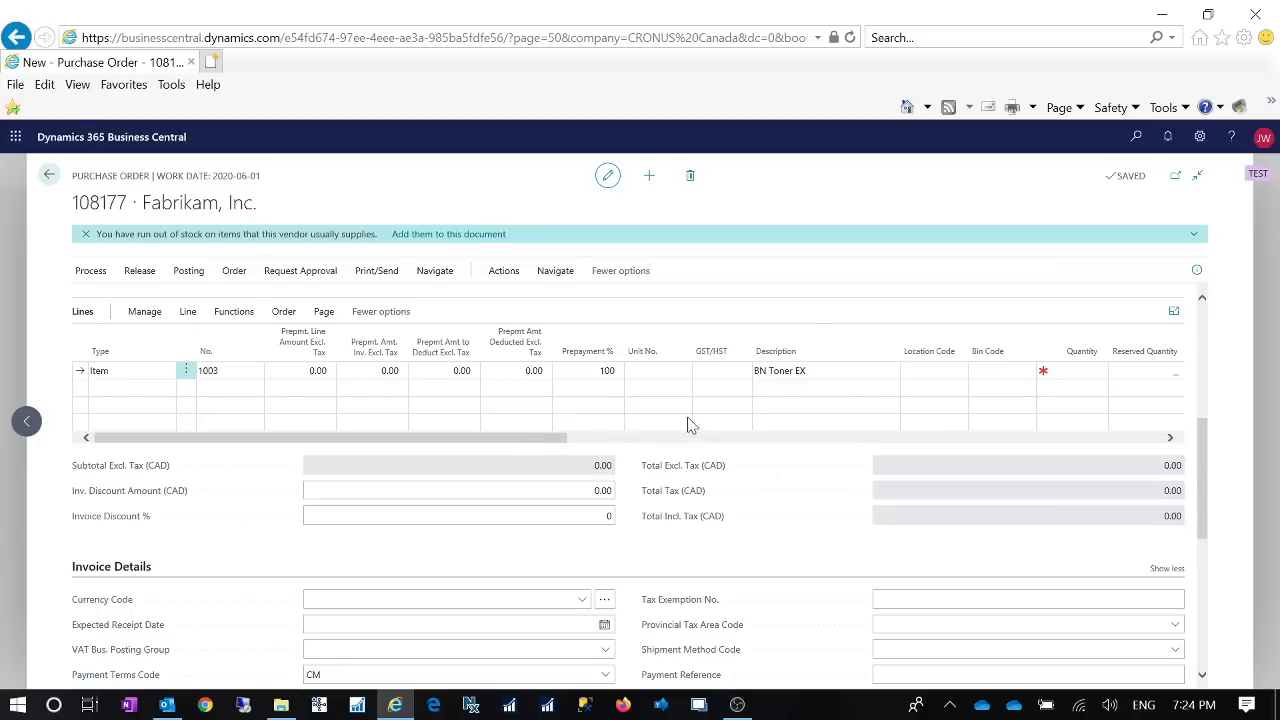
left_click(925, 371)
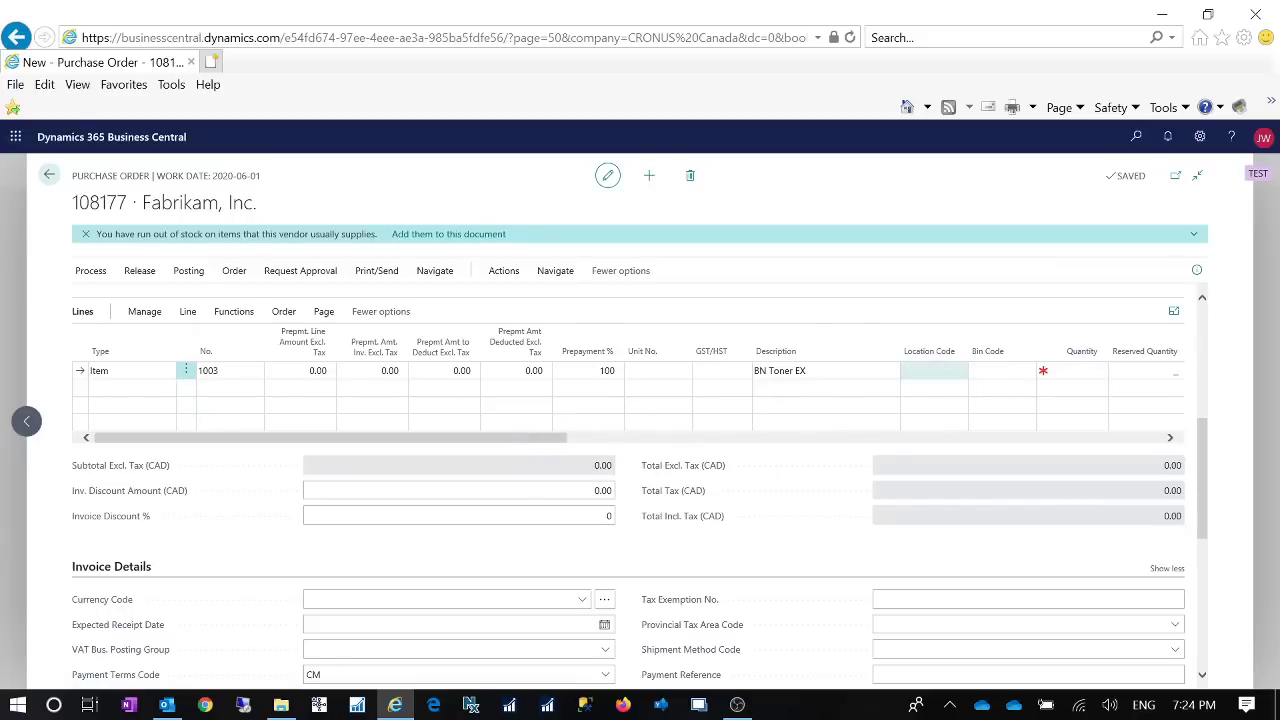
type("bk")
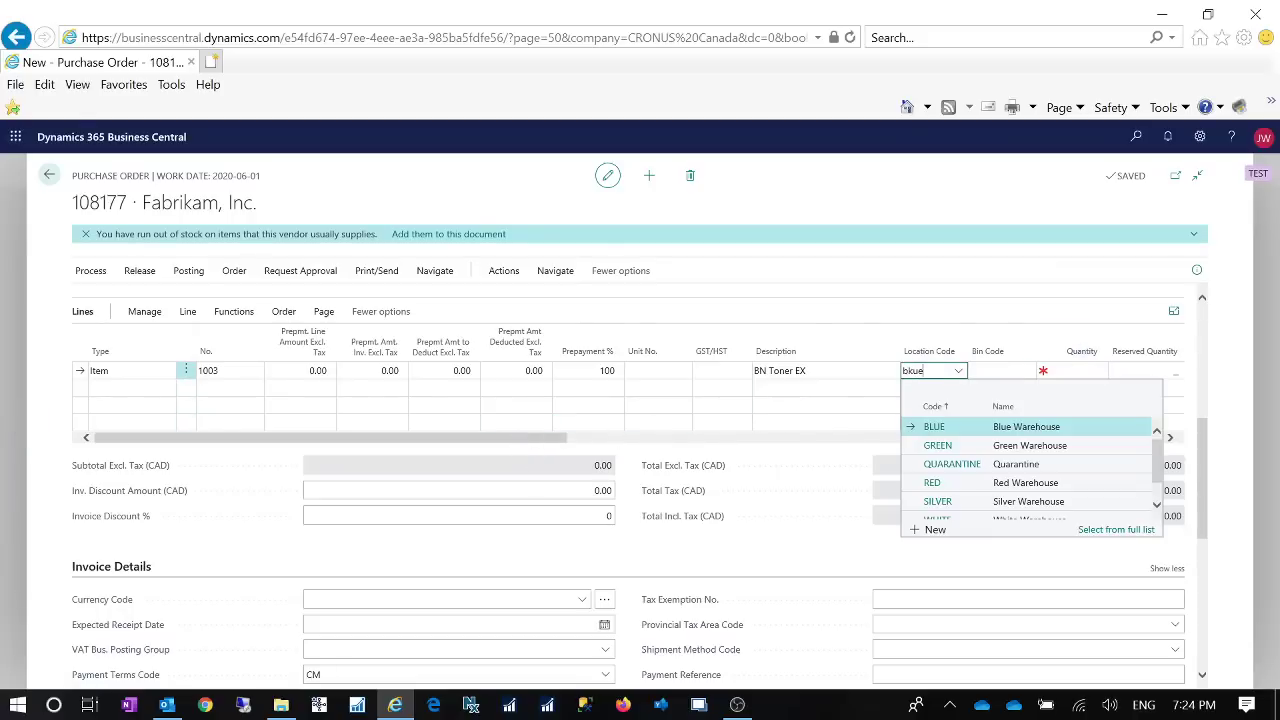
type("bl")
key("Tab")
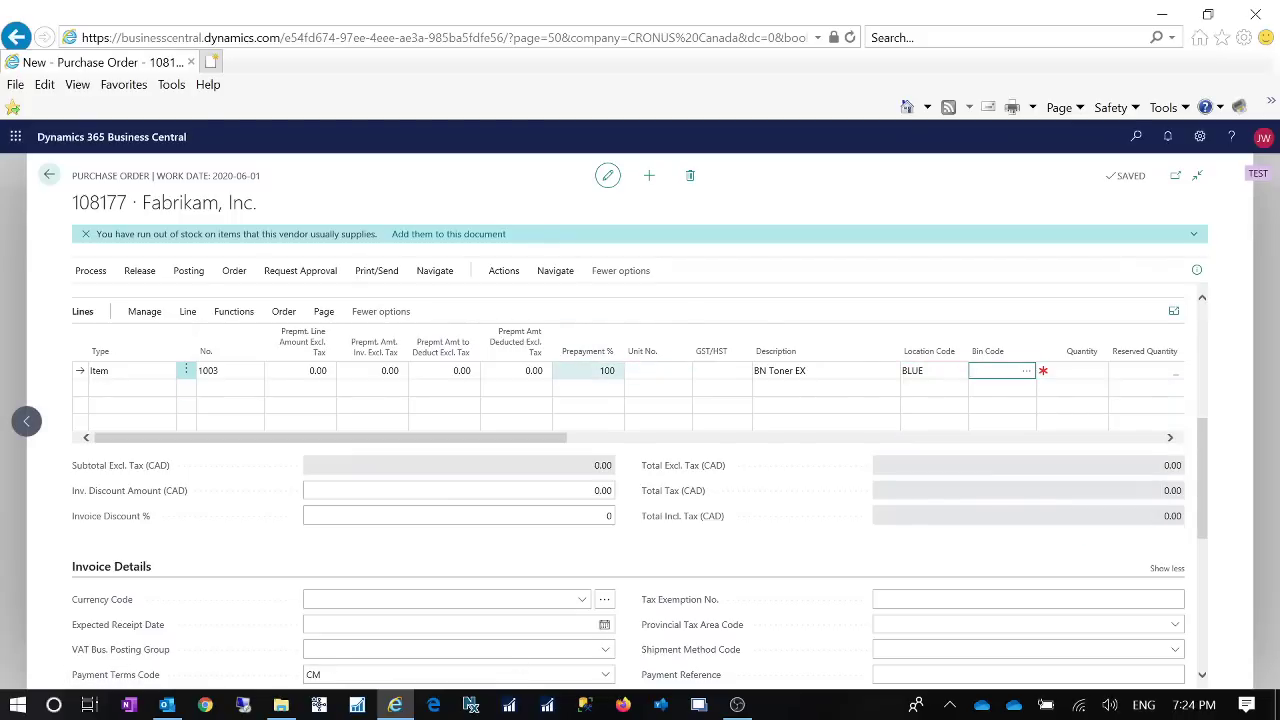
Set the quantity of the BN Toner EX line to 1000.
scroll(509, 534, "down", 10)
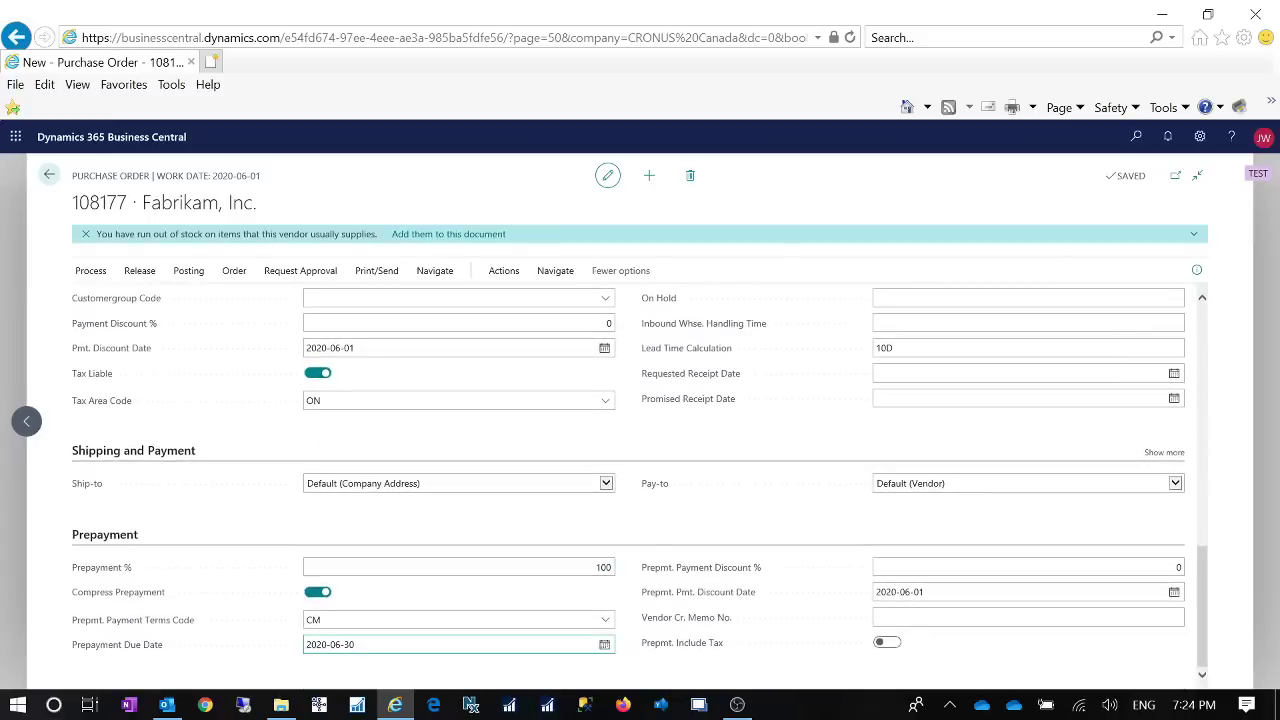
scroll(446, 583, "up", 10)
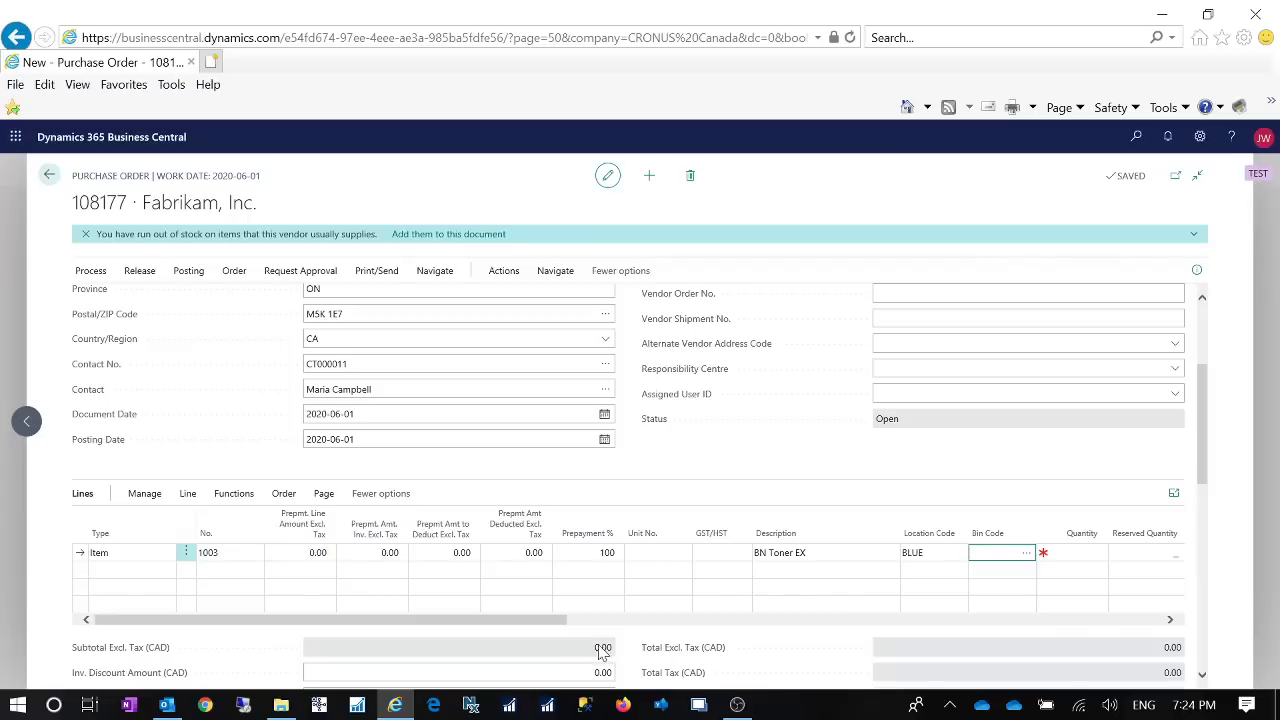
scroll(630, 627, "right", 3)
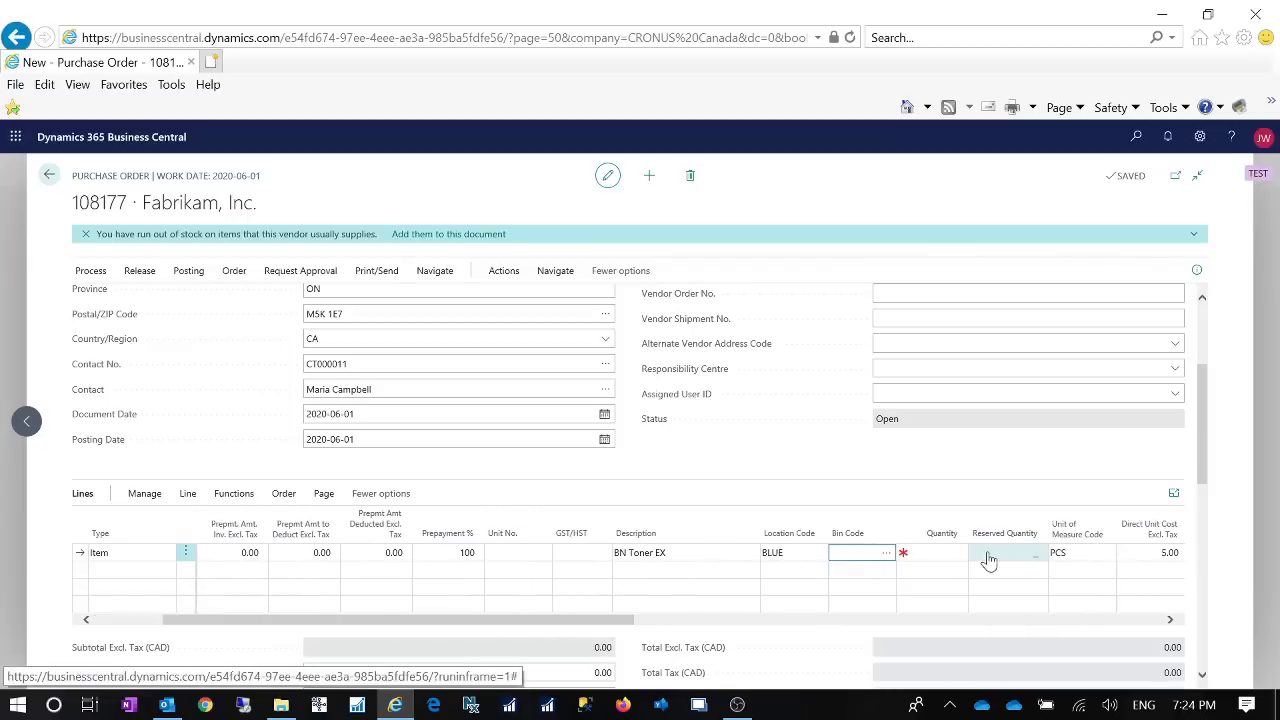
key("Tab")
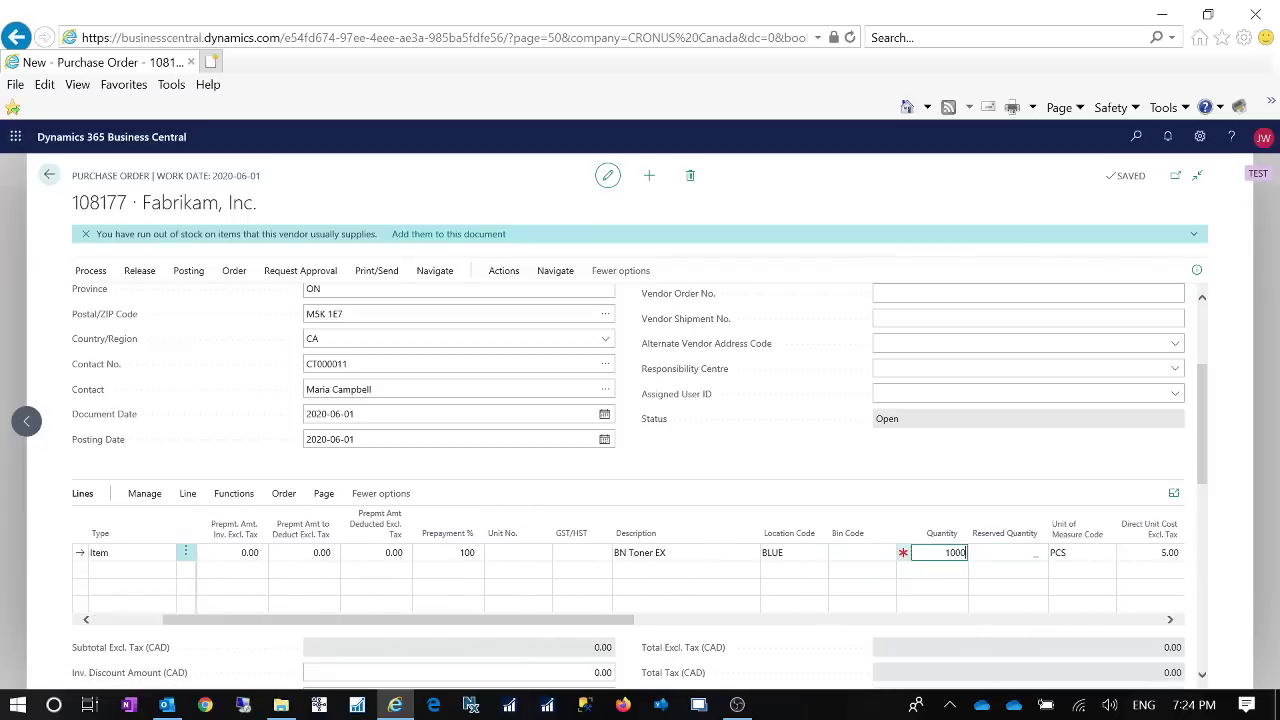
key("Tab")
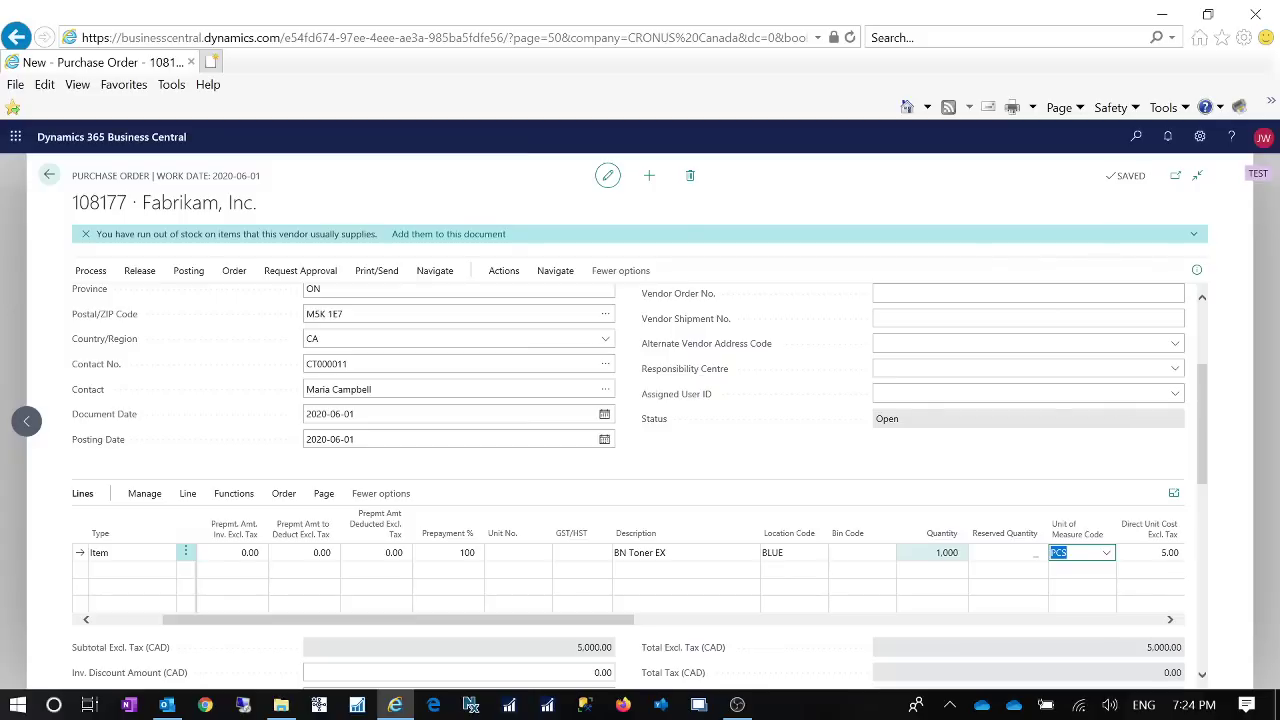
Examine the order line's prepayment amounts, the order totals and the invoice and prepayment details.
scroll(590, 630, "down", 3)
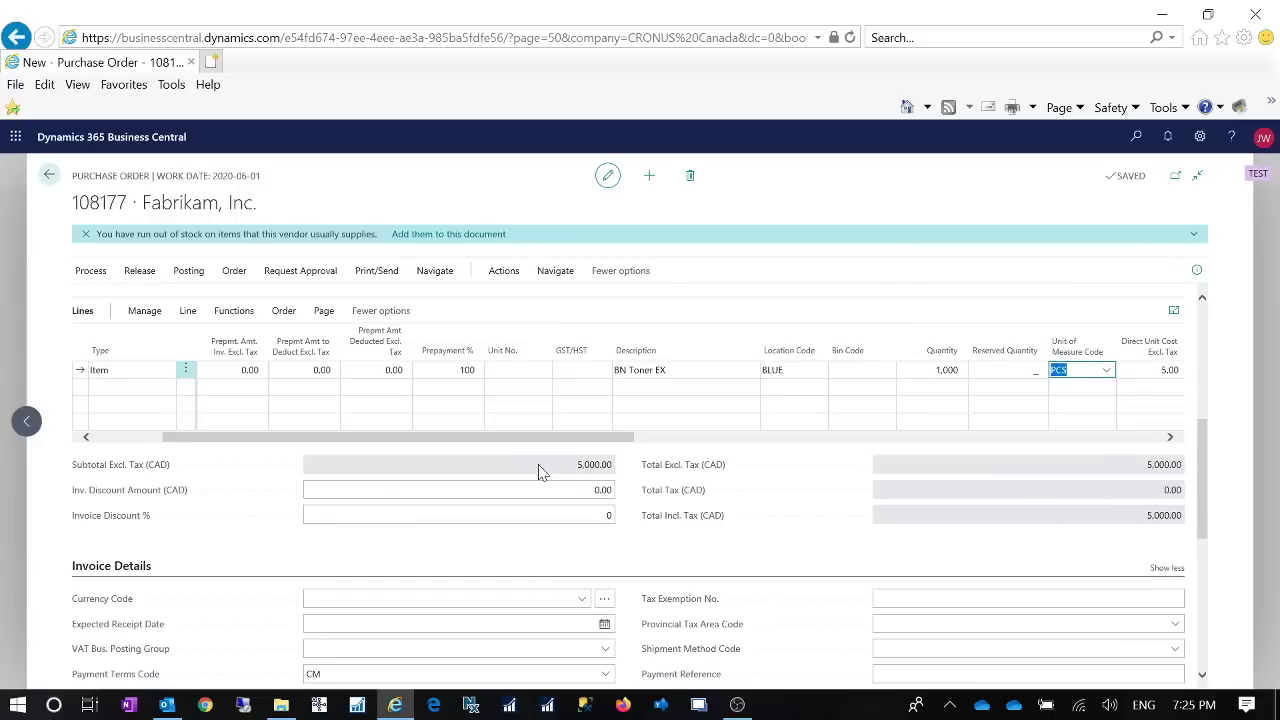
left_click_drag(486, 440, 196, 442)
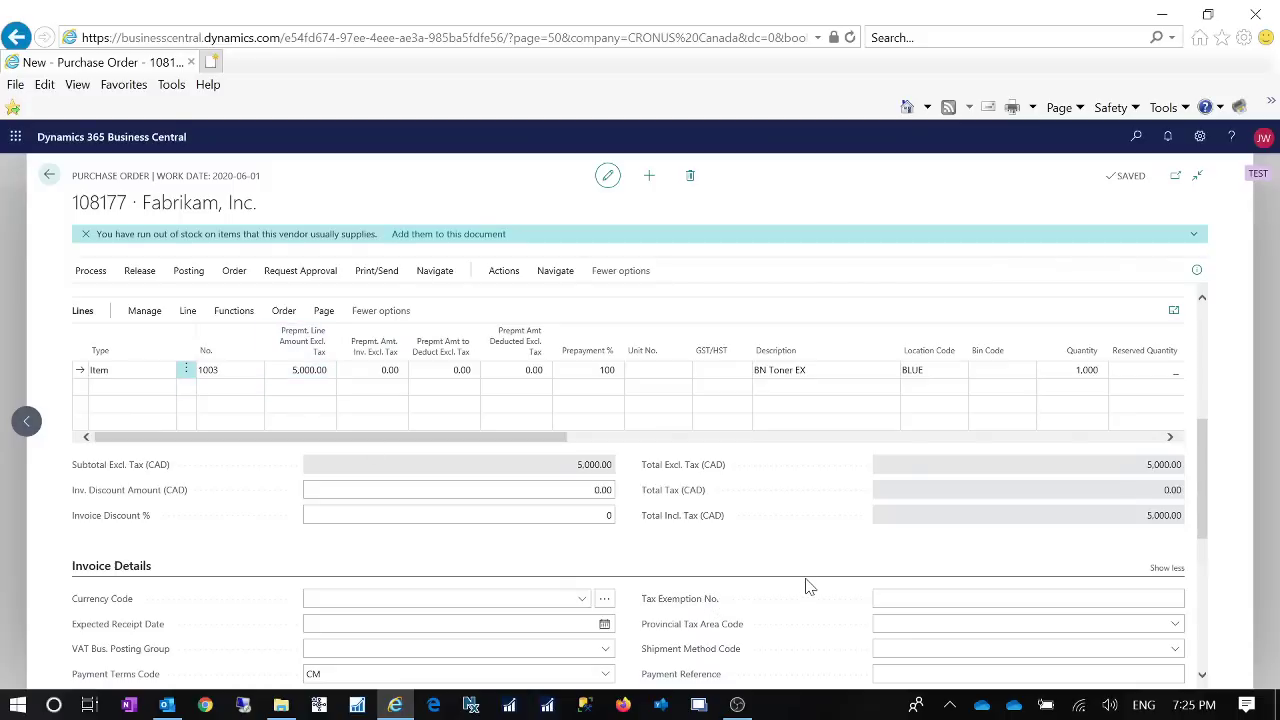
scroll(810, 587, "down", 5)
scroll(810, 587, "down", 2)
scroll(810, 587, "up", 4)
scroll(810, 587, "down", 4)
scroll(810, 587, "up", 4)
scroll(810, 587, "up", 5)
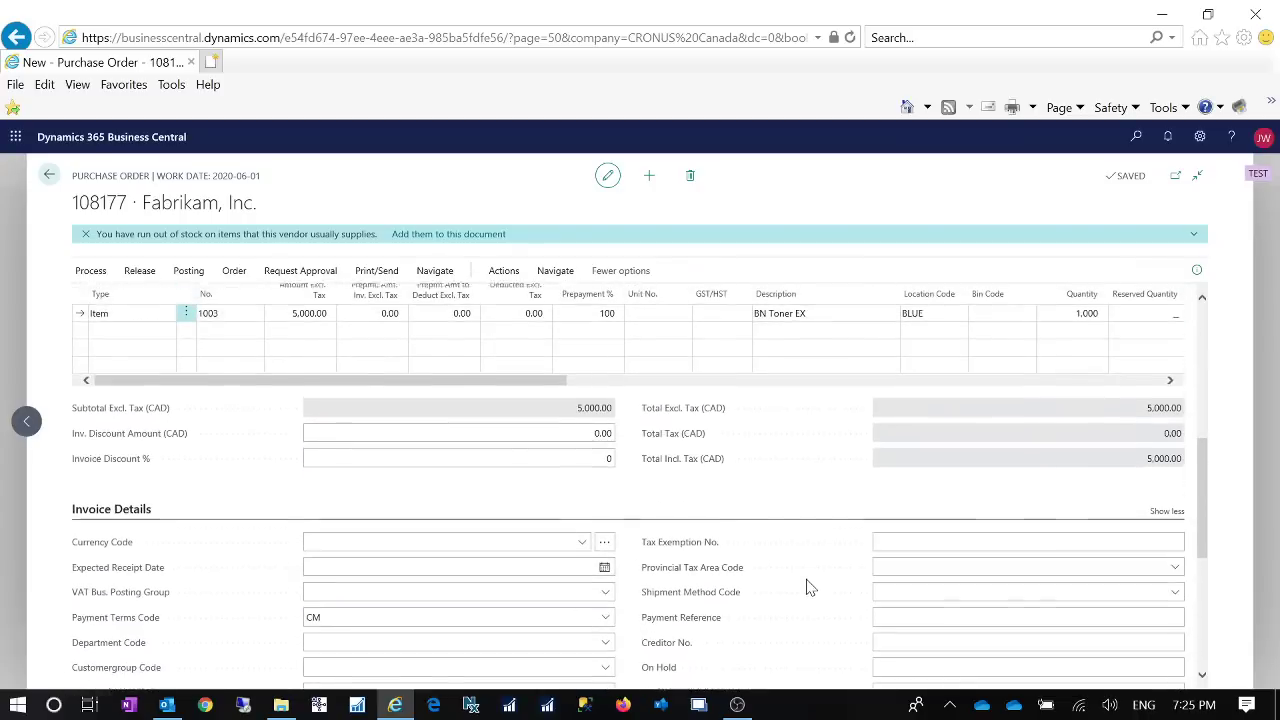
scroll(810, 587, "down", 4)
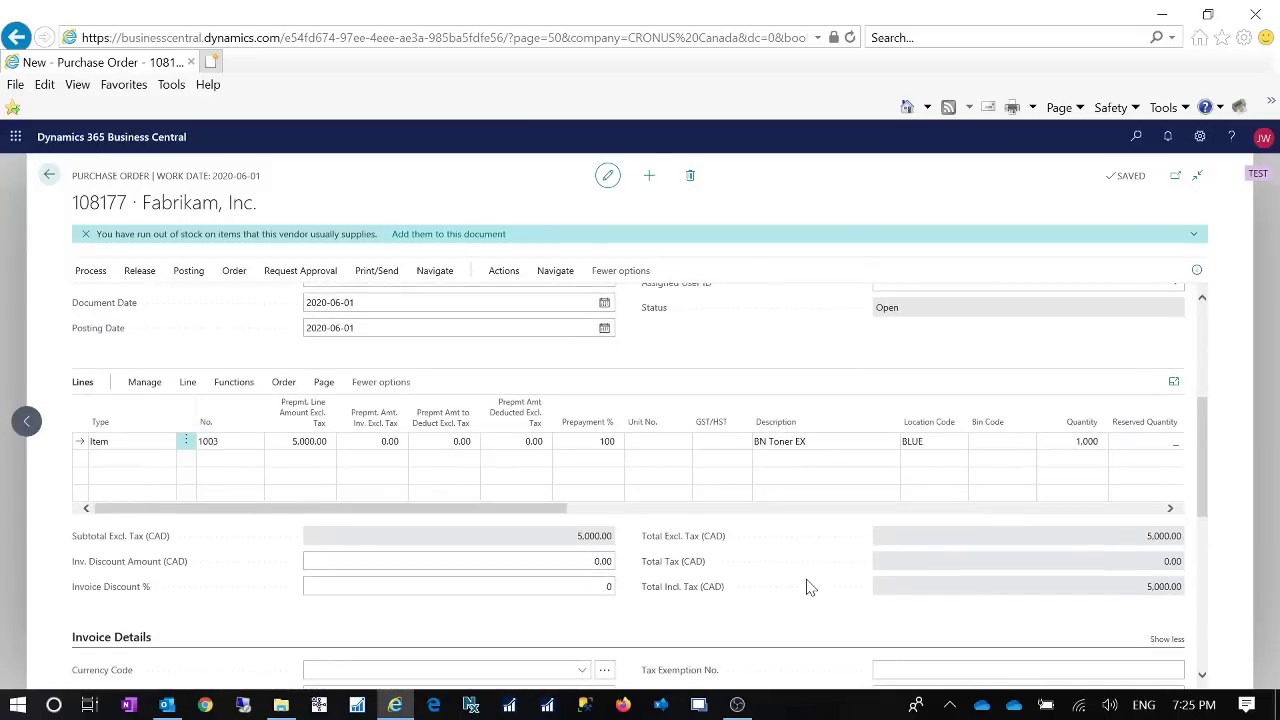
scroll(810, 587, "up", 2)
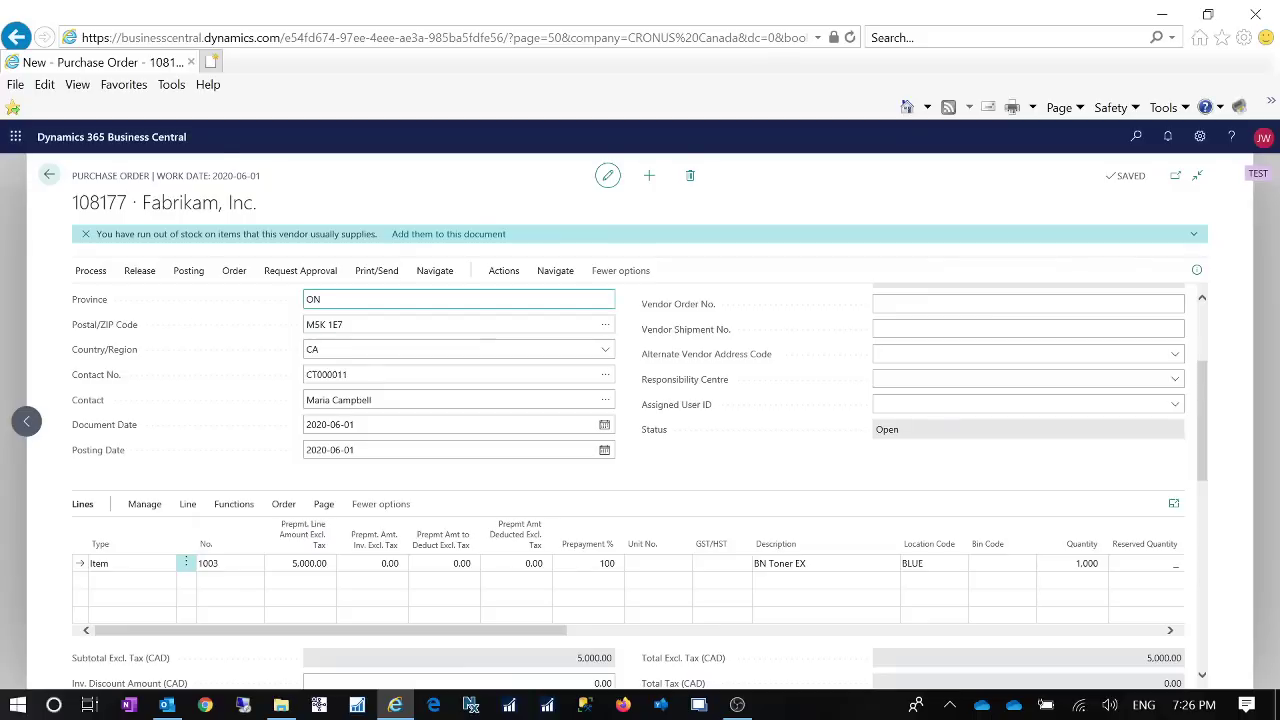
Try to post the prepayment invoice for the Fabrikam purchase order and close the resulting error list.
left_click(503, 271)
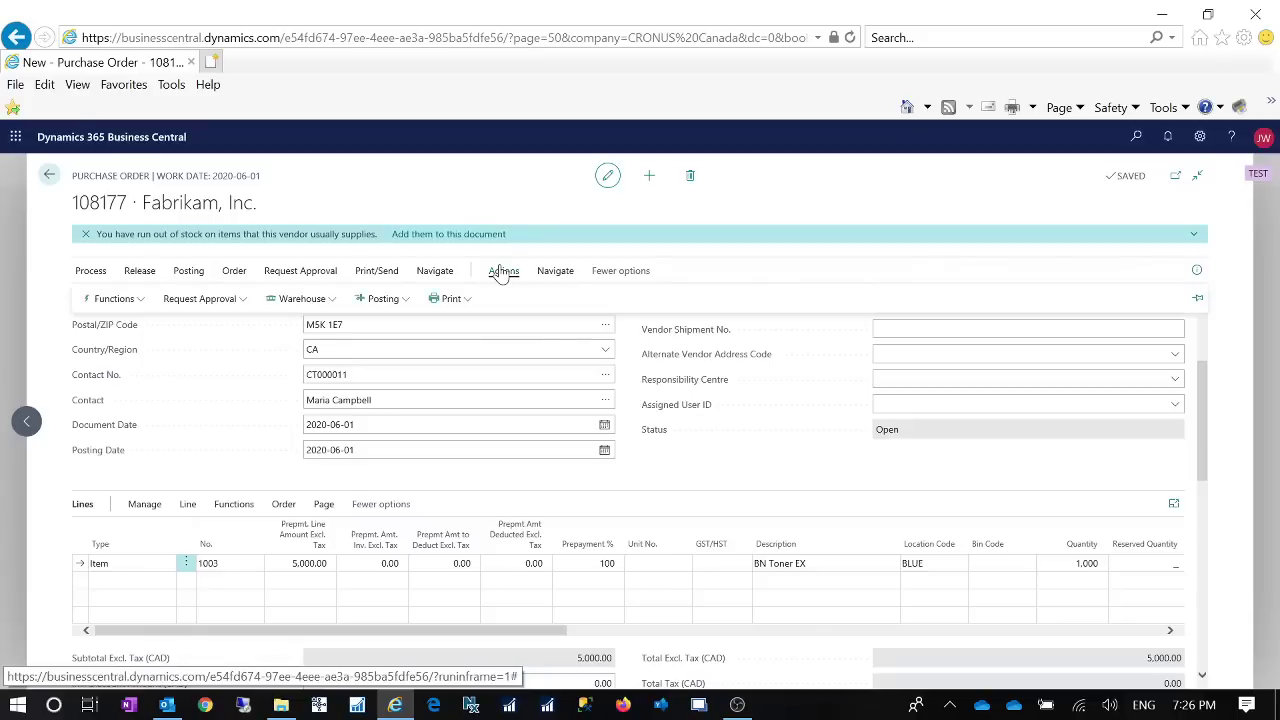
left_click(382, 299)
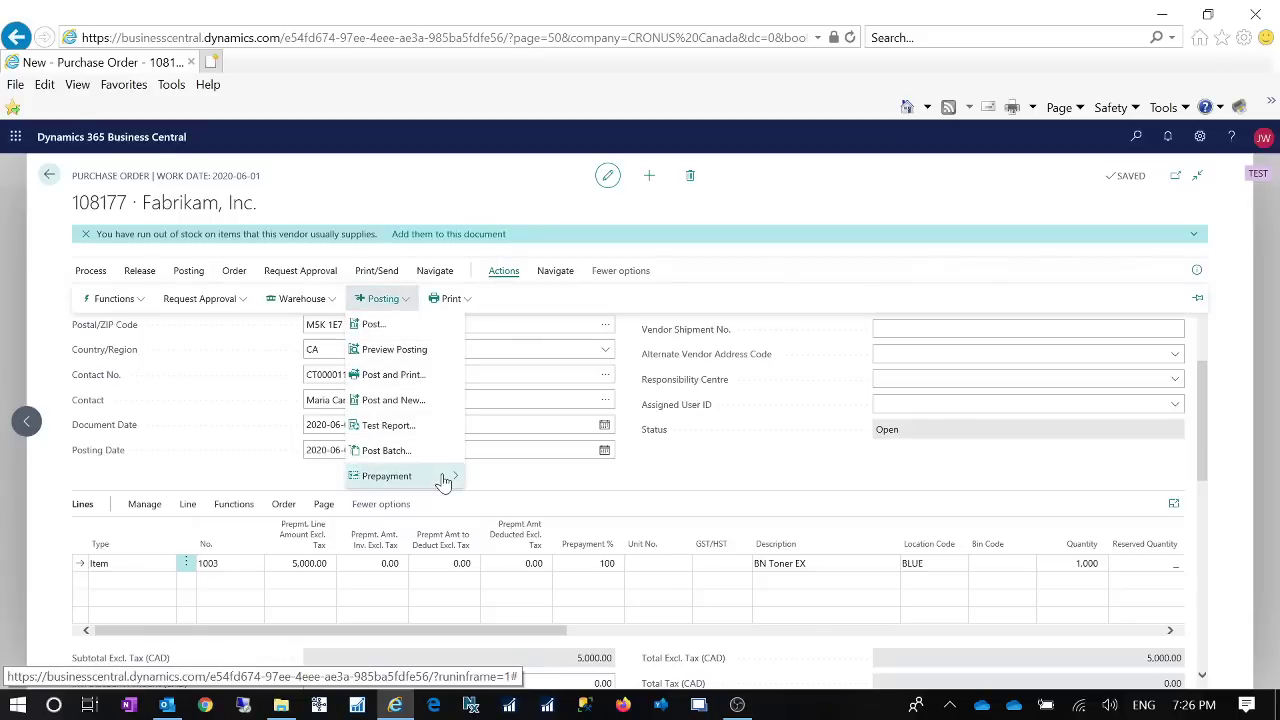
mouse_move(443, 481)
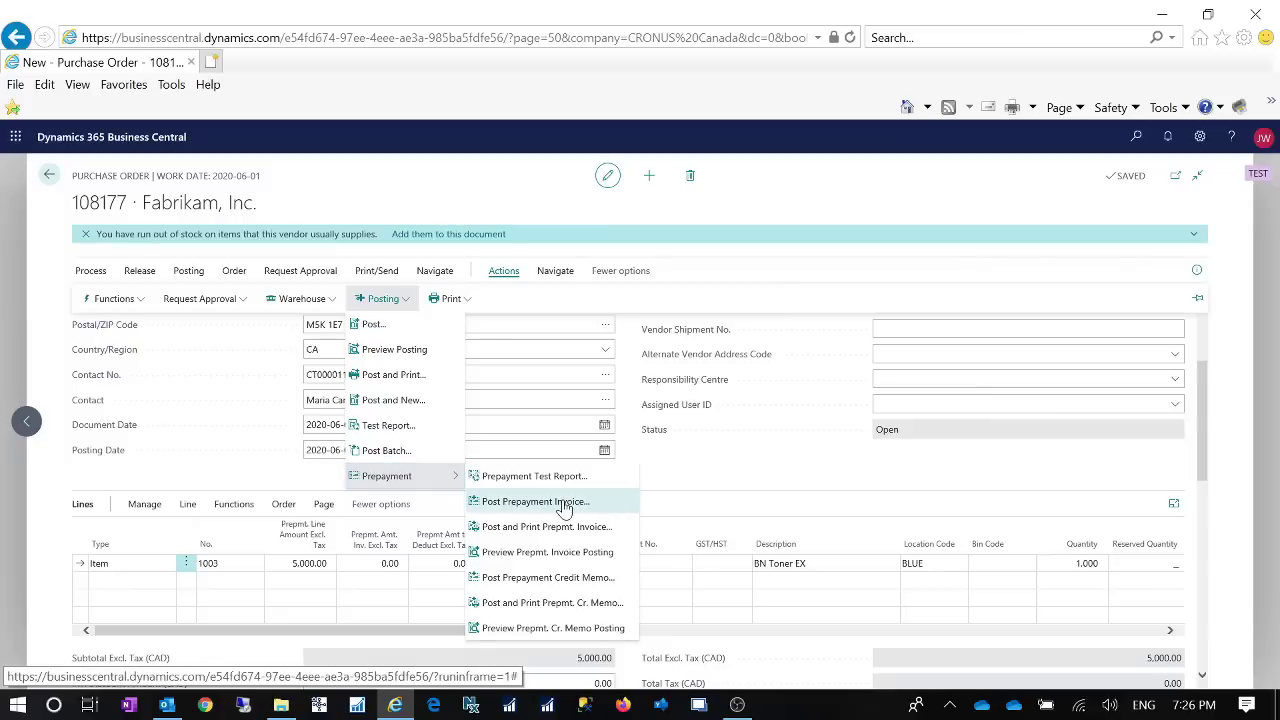
left_click(565, 503)
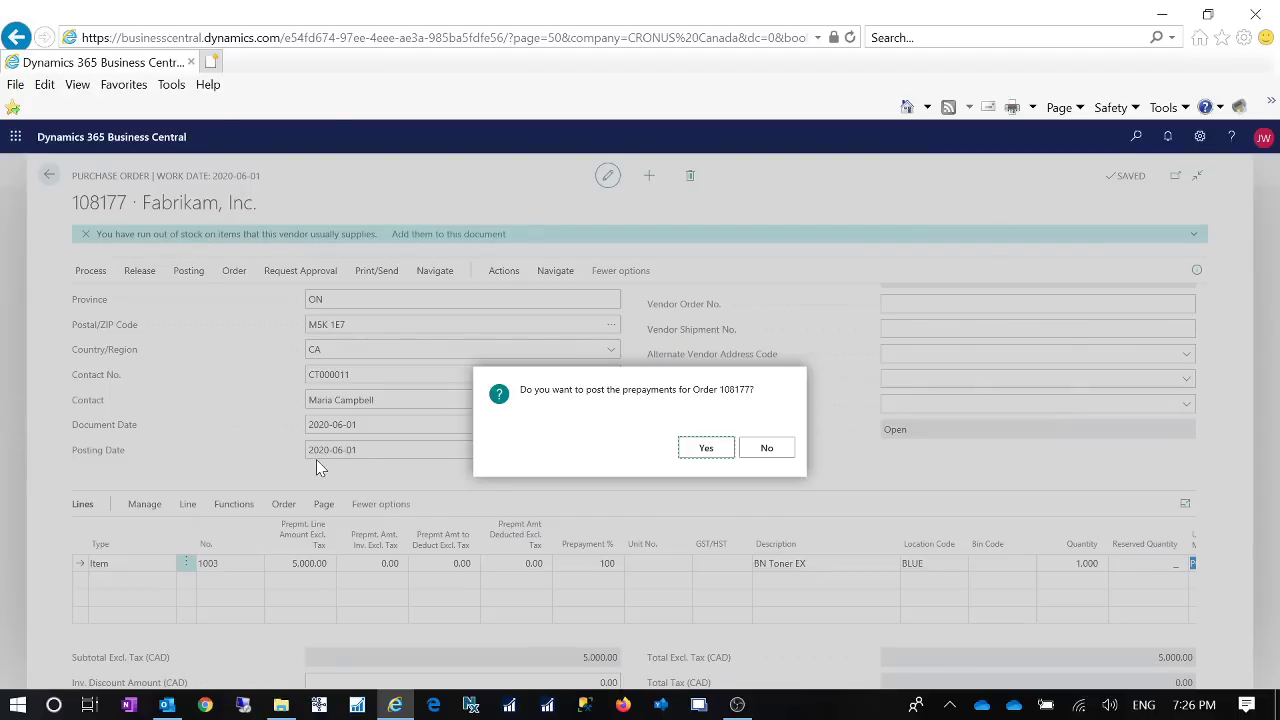
left_click(700, 450)
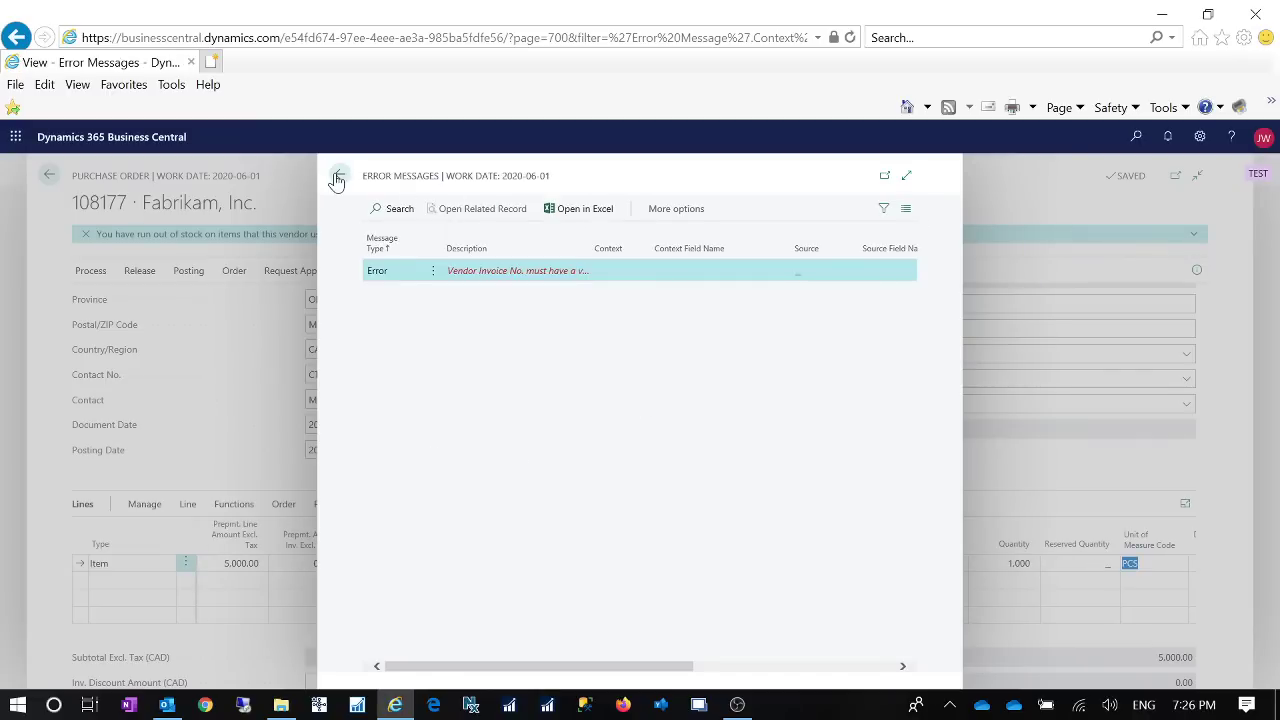
left_click(26, 421)
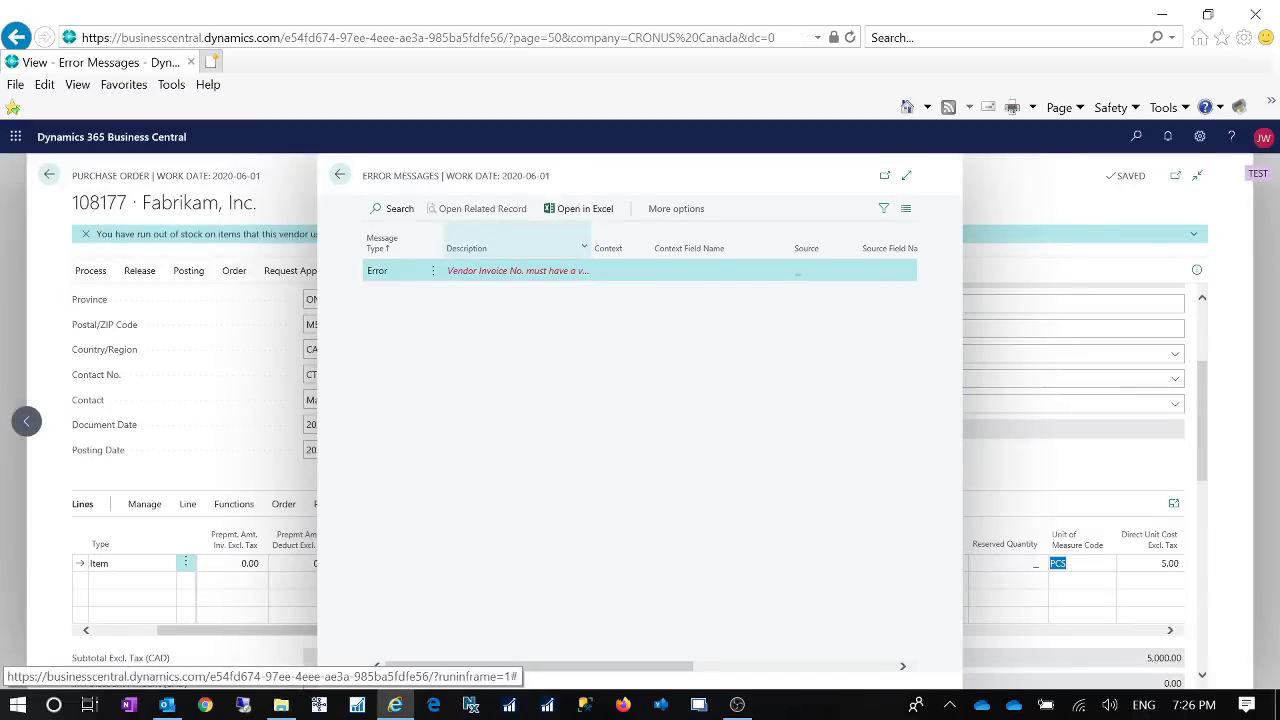
scroll(680, 337, "up", 5)
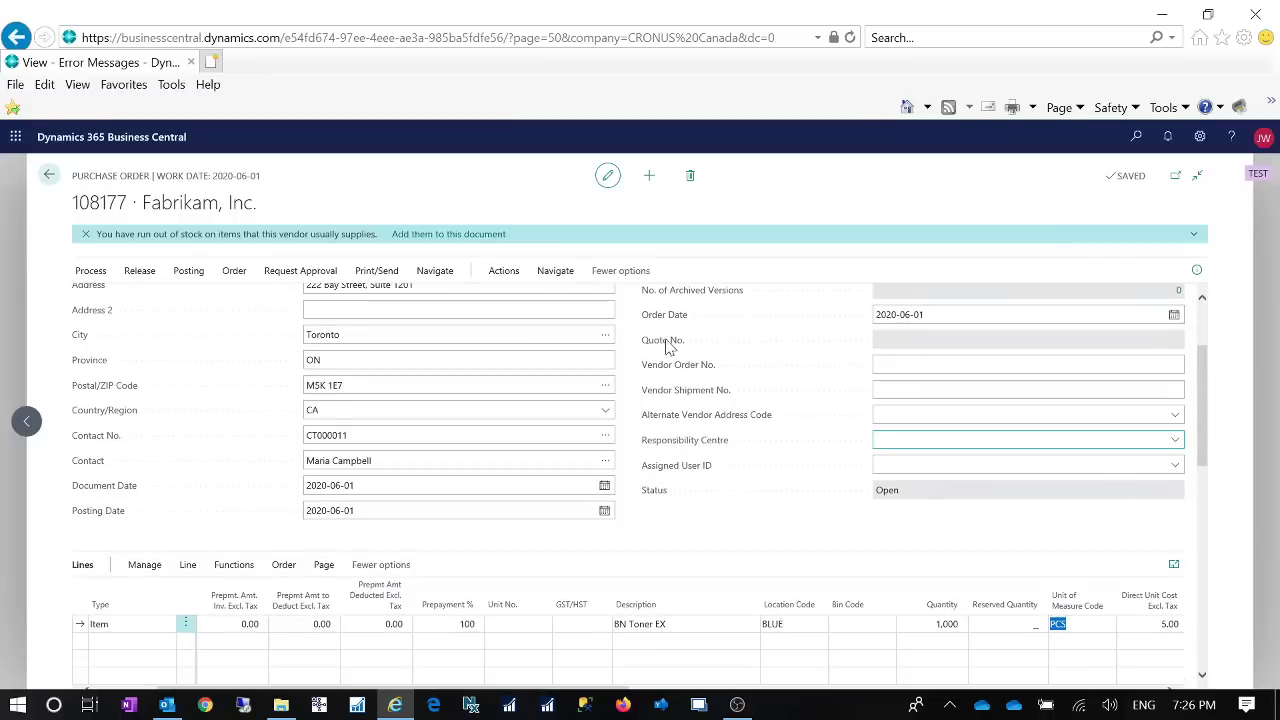
left_click(940, 361)
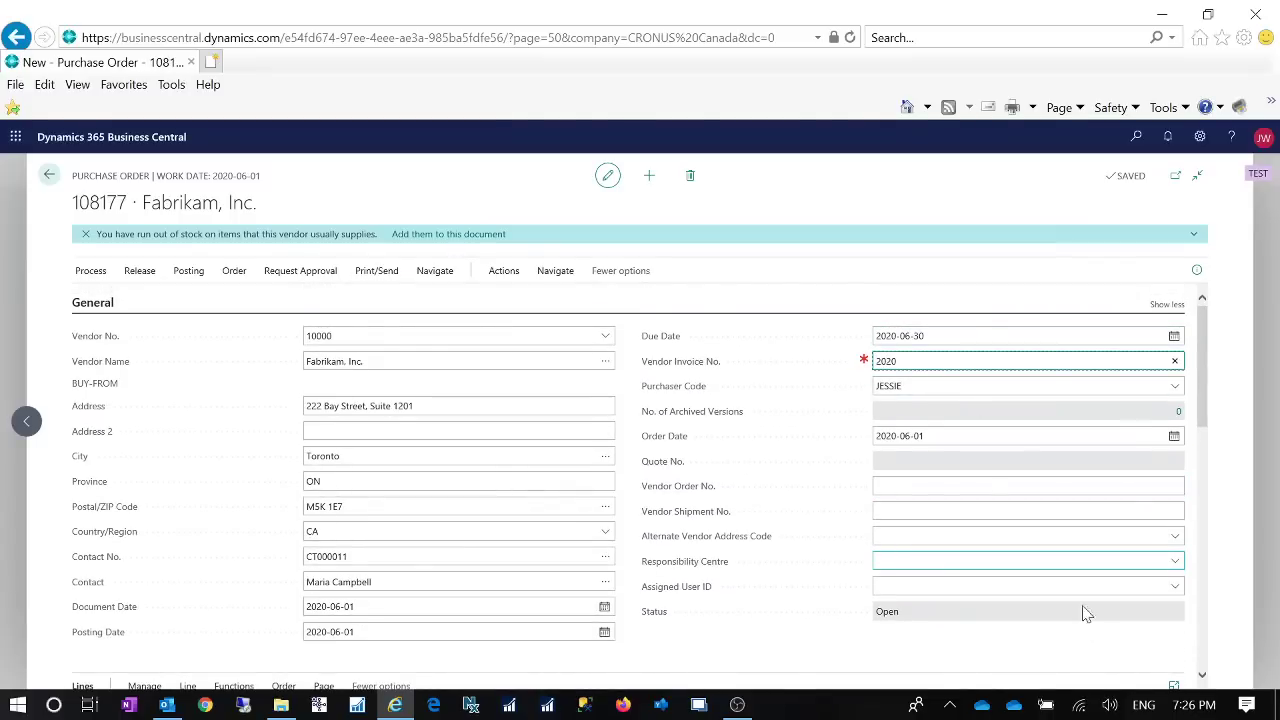
left_click(1193, 705)
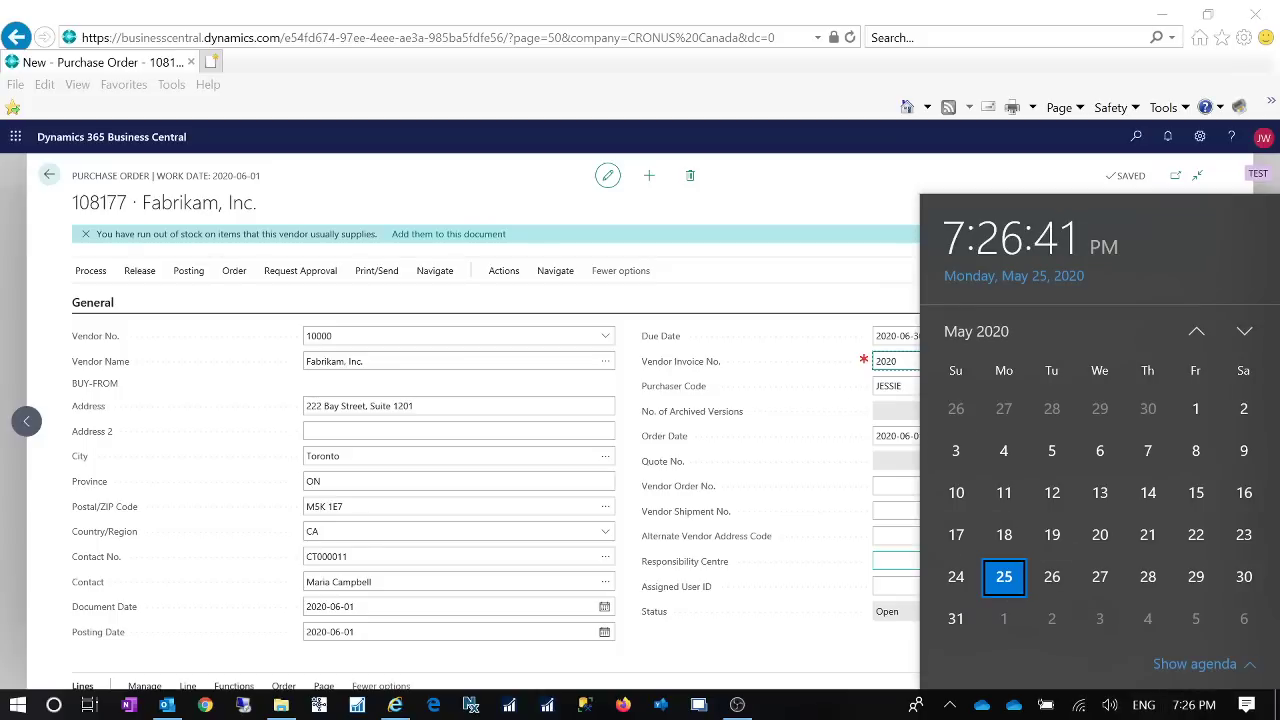
left_click(901, 361)
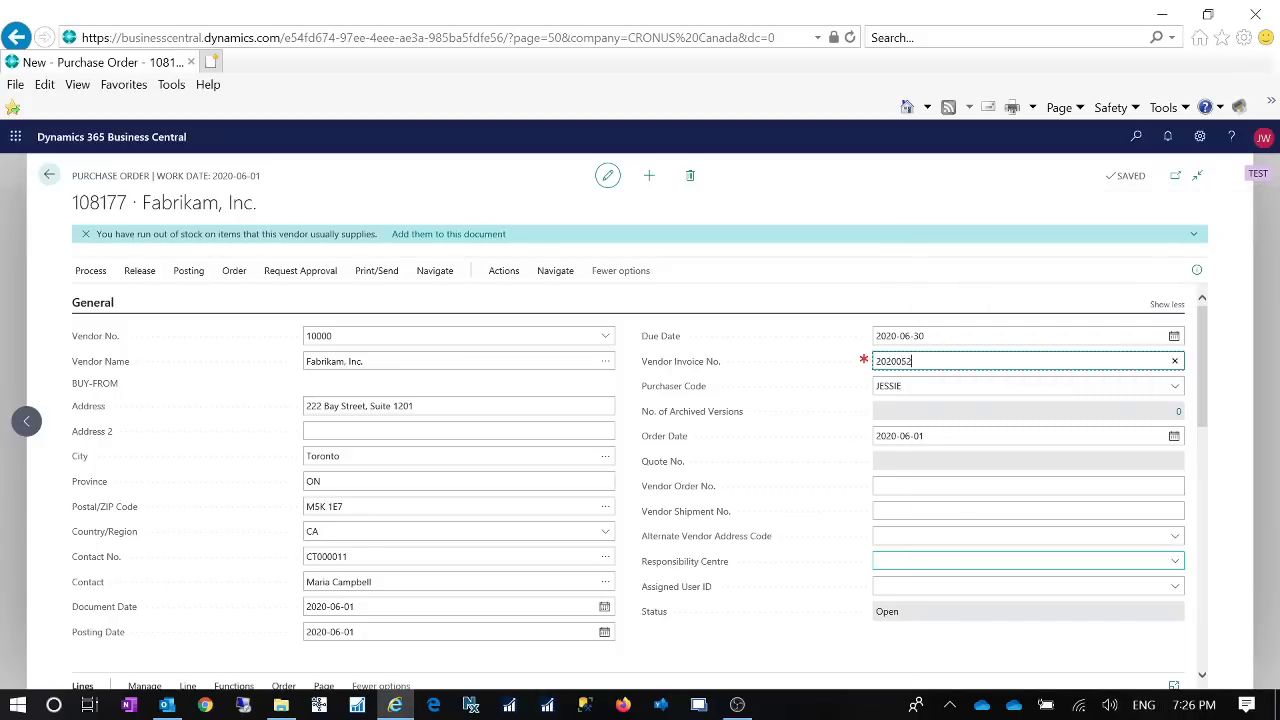
type("05251926")
key("Tab")
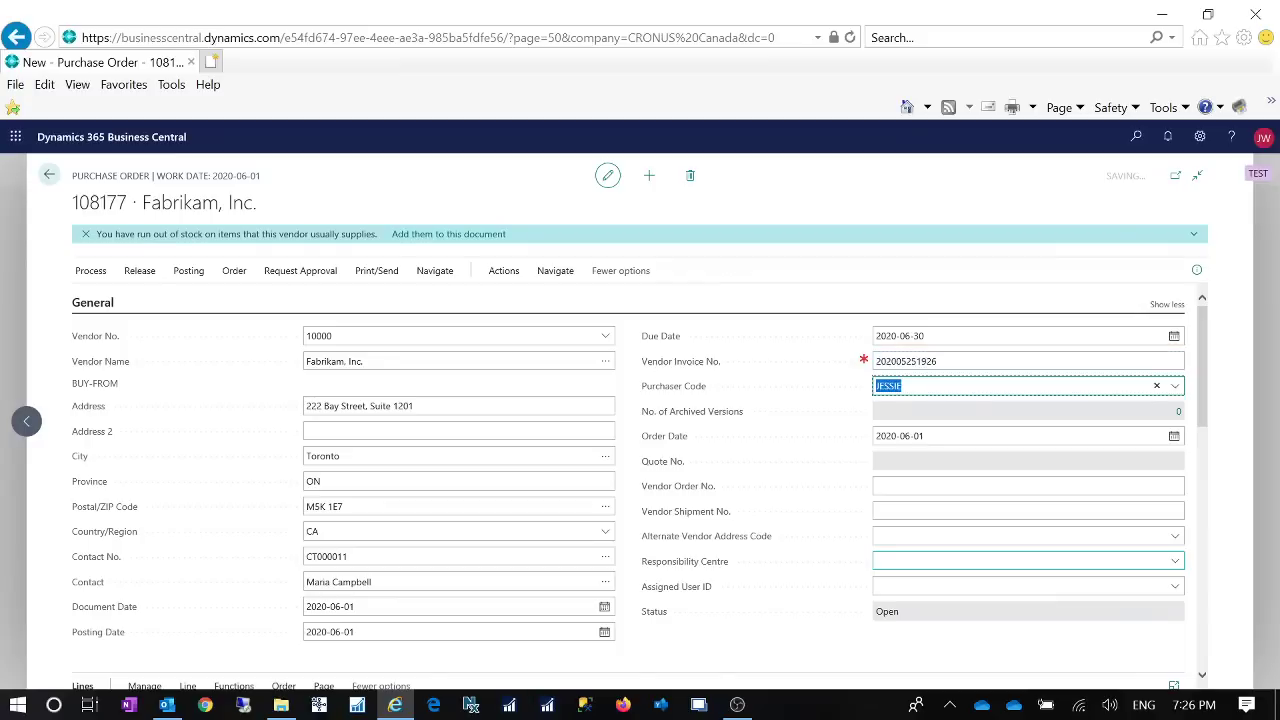
Post the prepayment invoice for the purchase order and confirm the posting.
left_click(503, 274)
left_click(392, 301)
mouse_move(443, 476)
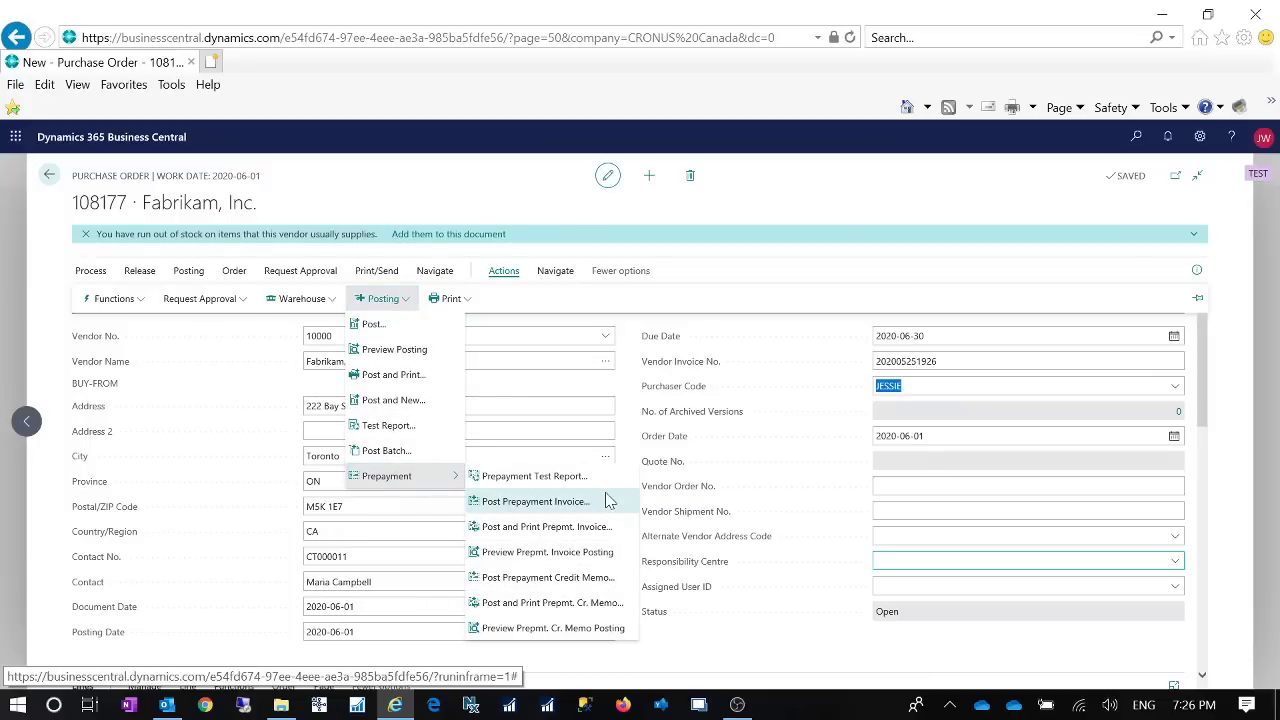
left_click(607, 501)
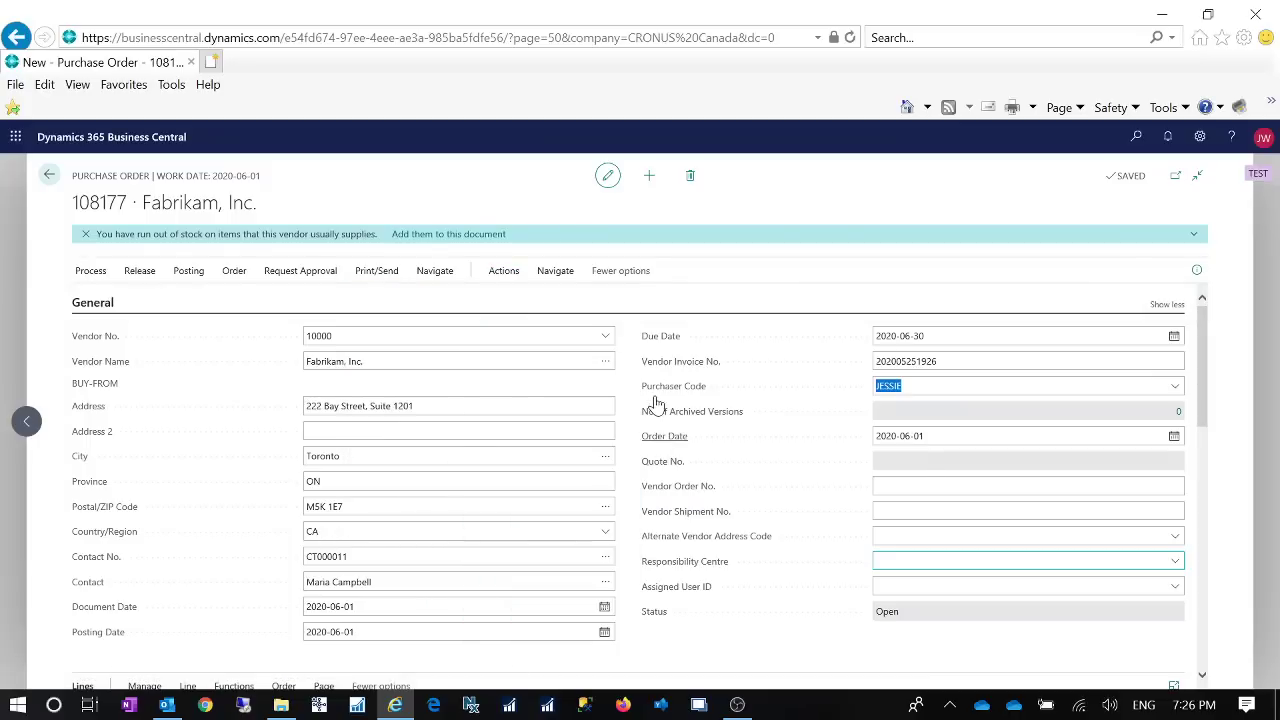
key("Return")
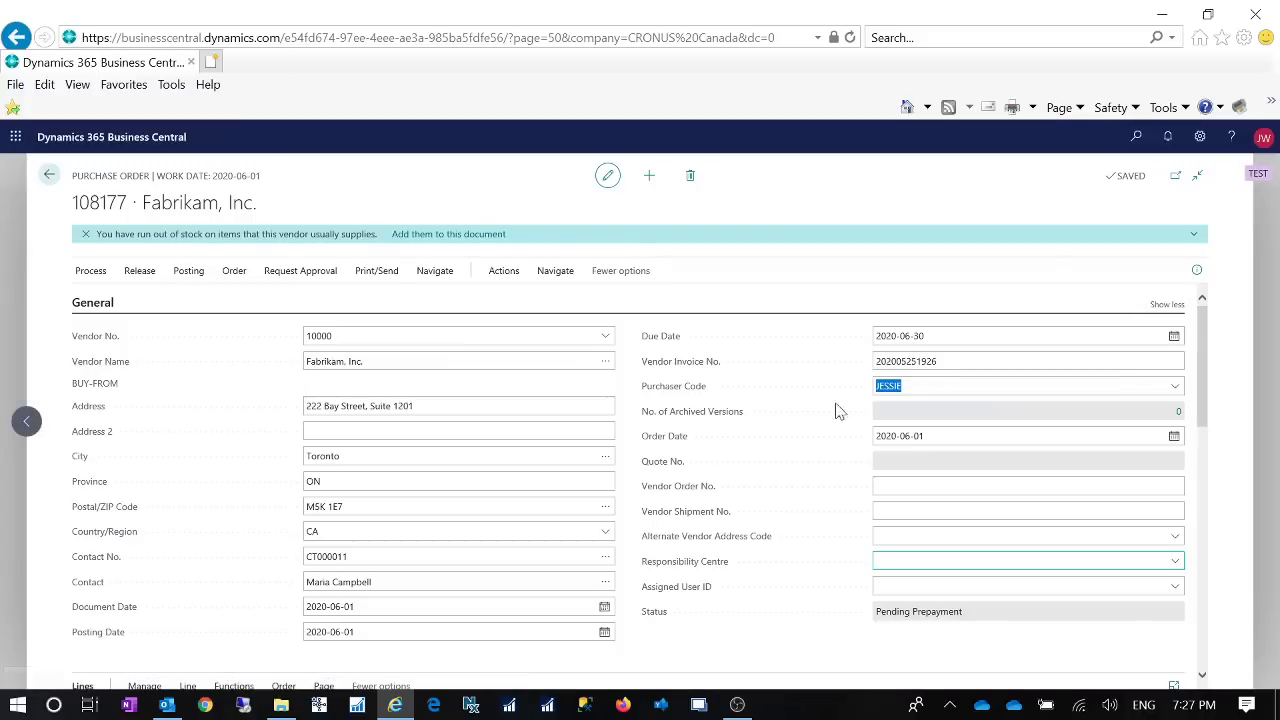
Examine the order's status, totals and the BN Toner EX line's invoiced, to-deduct and deducted prepayment amounts.
scroll(769, 515, "down", 5)
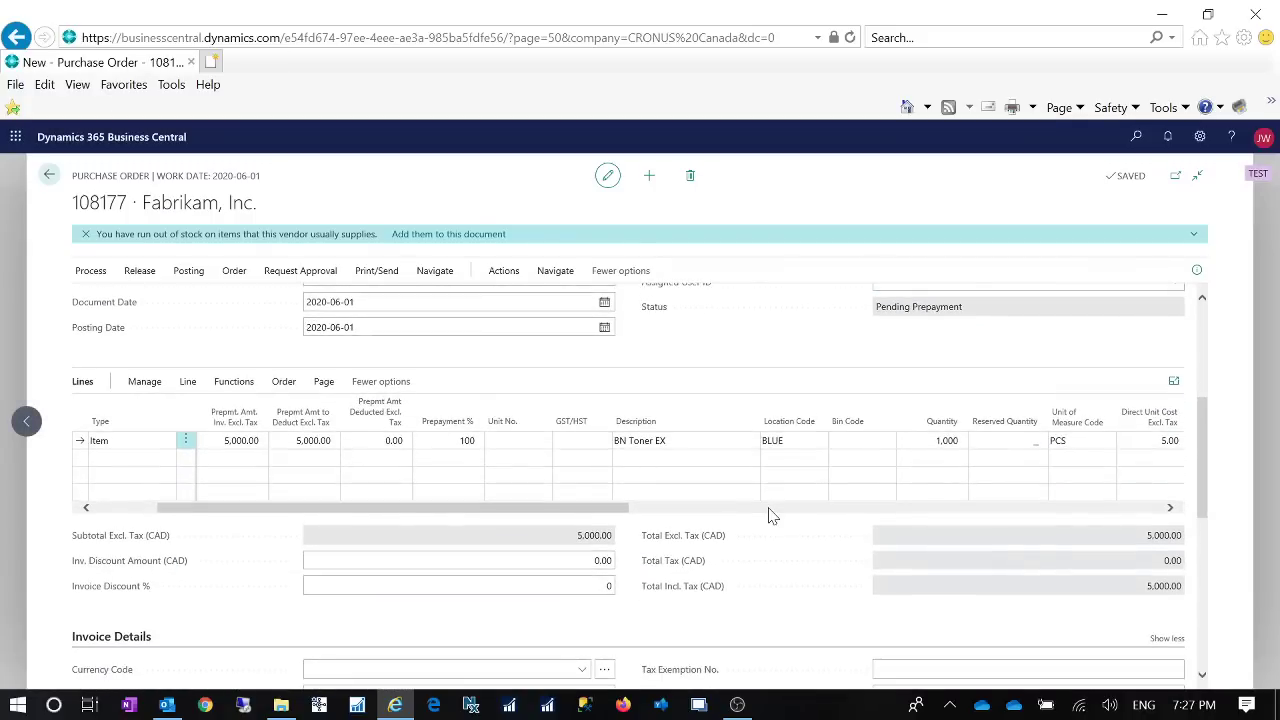
scroll(769, 515, "up", 2)
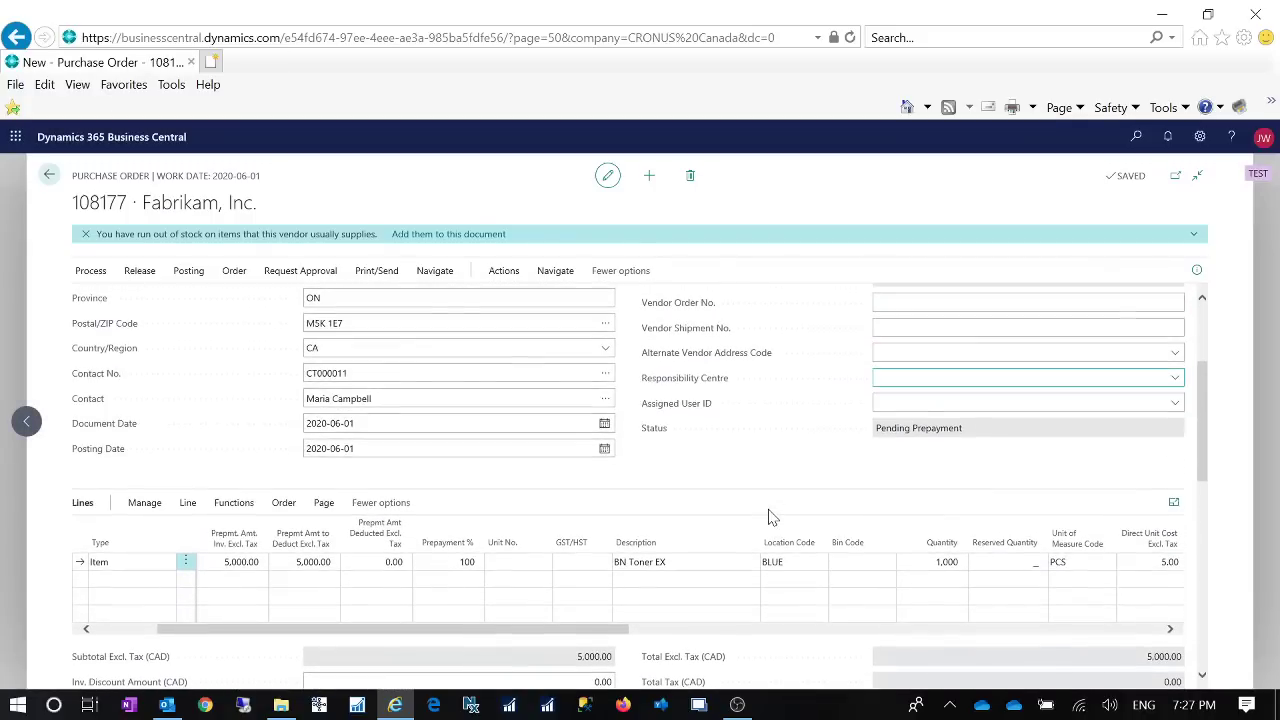
left_click(313, 562)
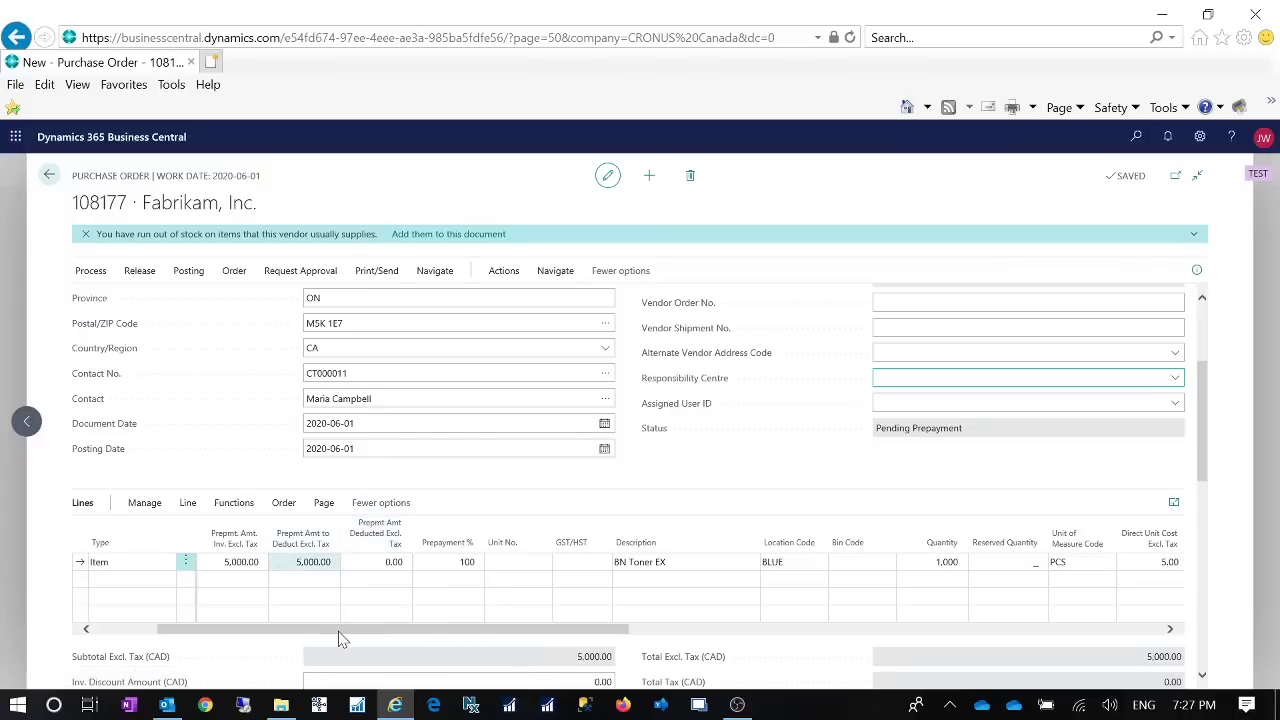
left_click_drag(334, 640, 271, 631)
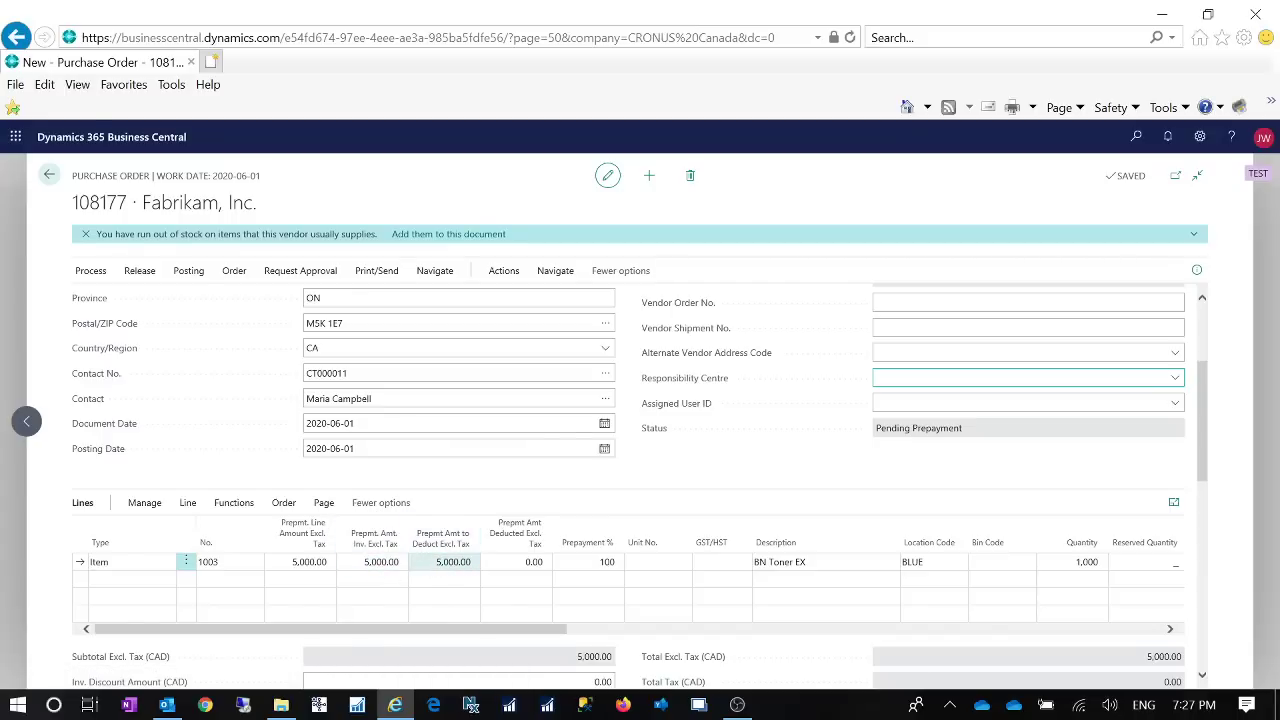
left_click(462, 564)
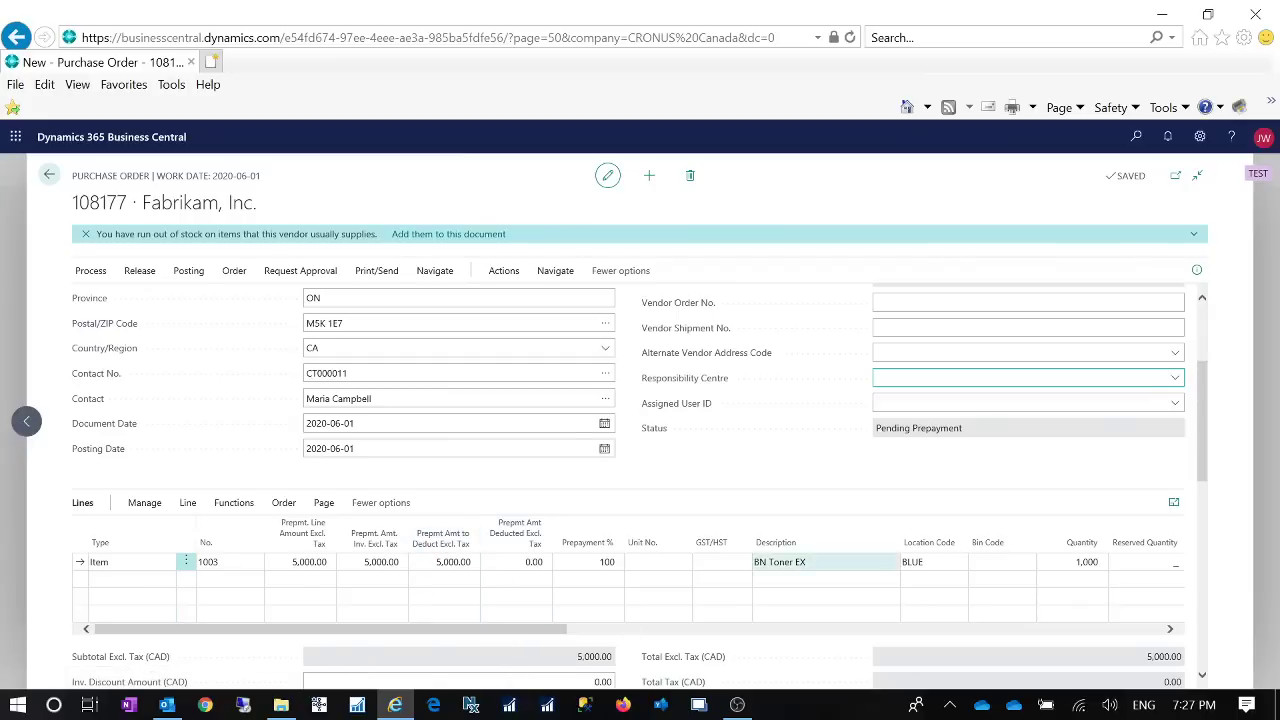
scroll(770, 580, "down", 3)
scroll(1029, 488, "up", 1)
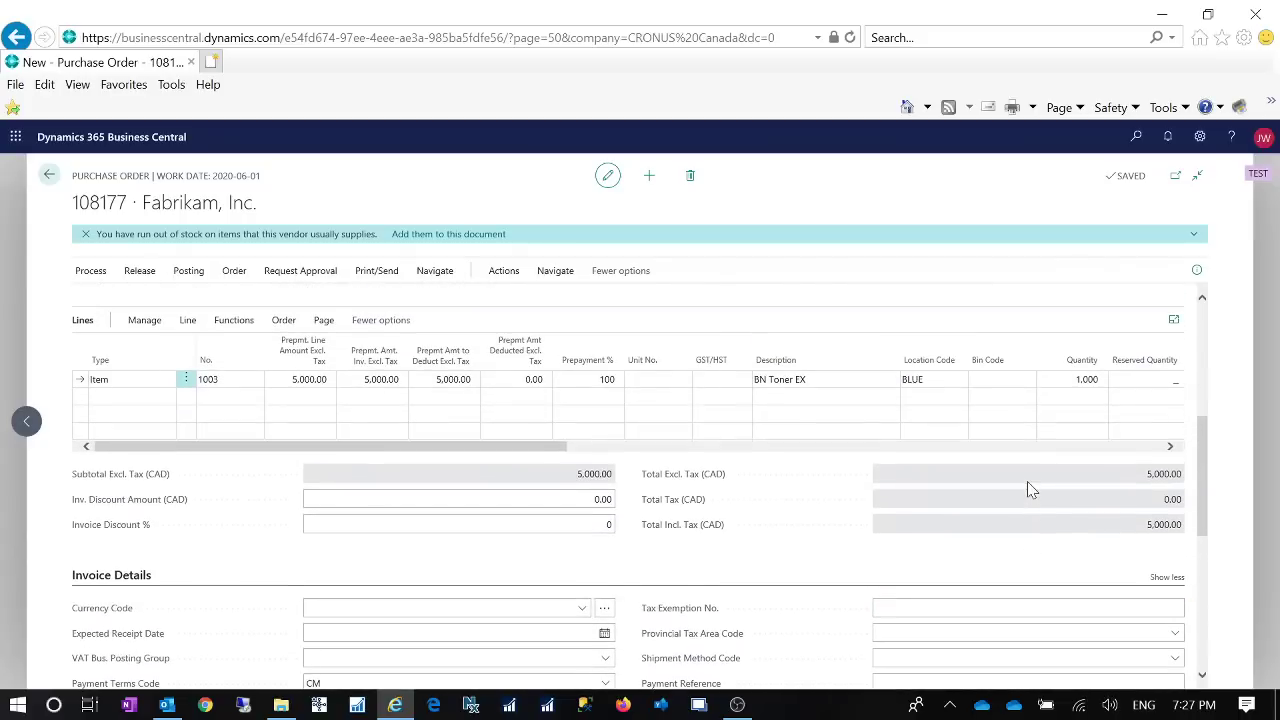
left_click(463, 379)
scroll(834, 557, "up", 2)
scroll(834, 557, "down", 1)
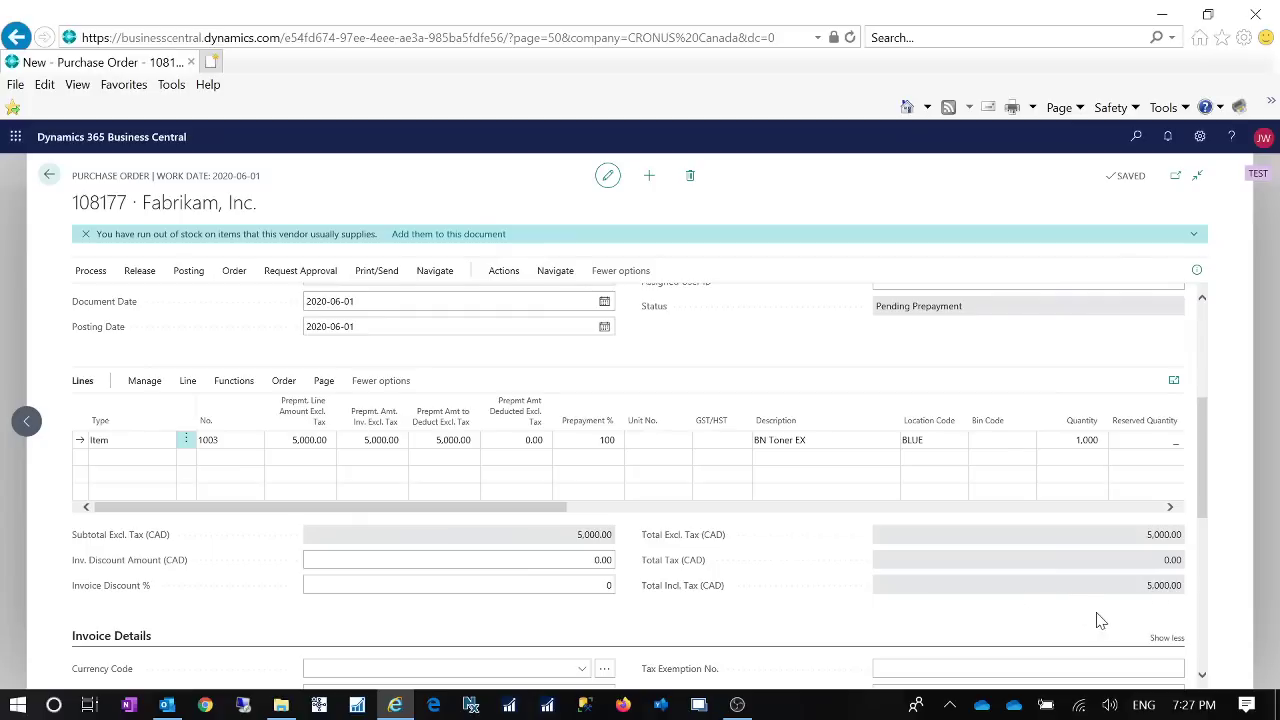
scroll(763, 533, "up", 2)
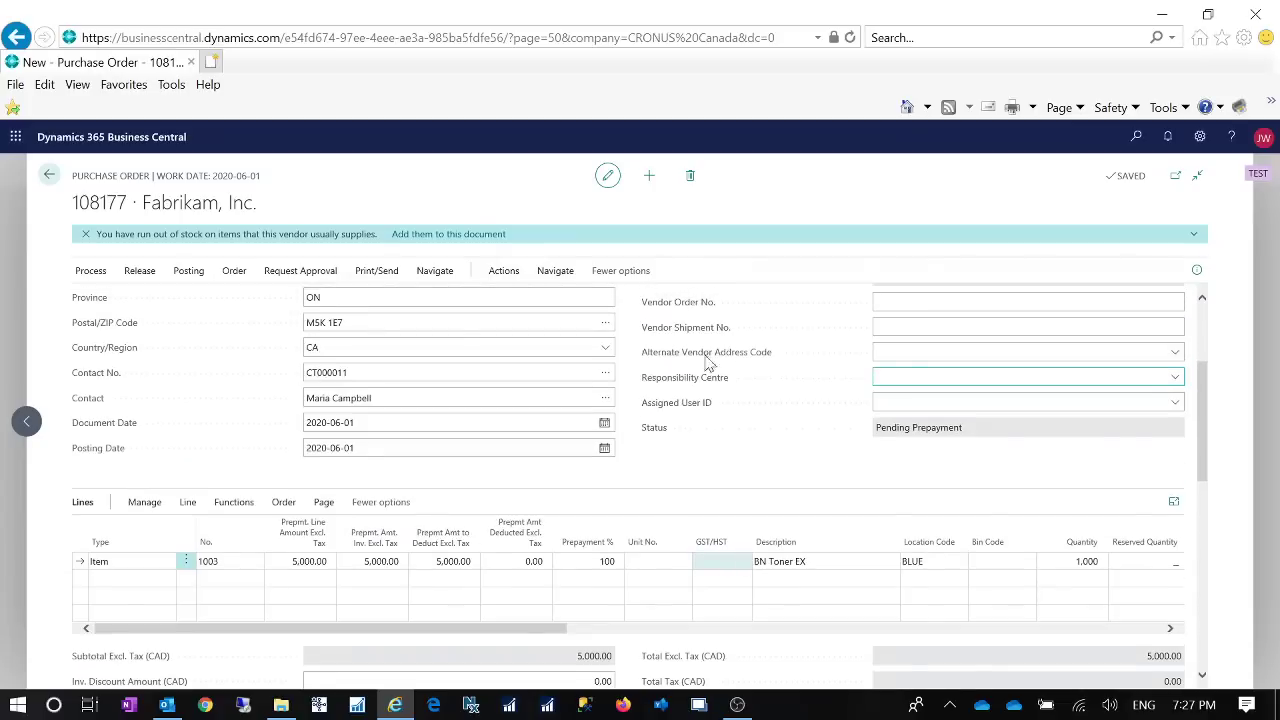
left_click(566, 430)
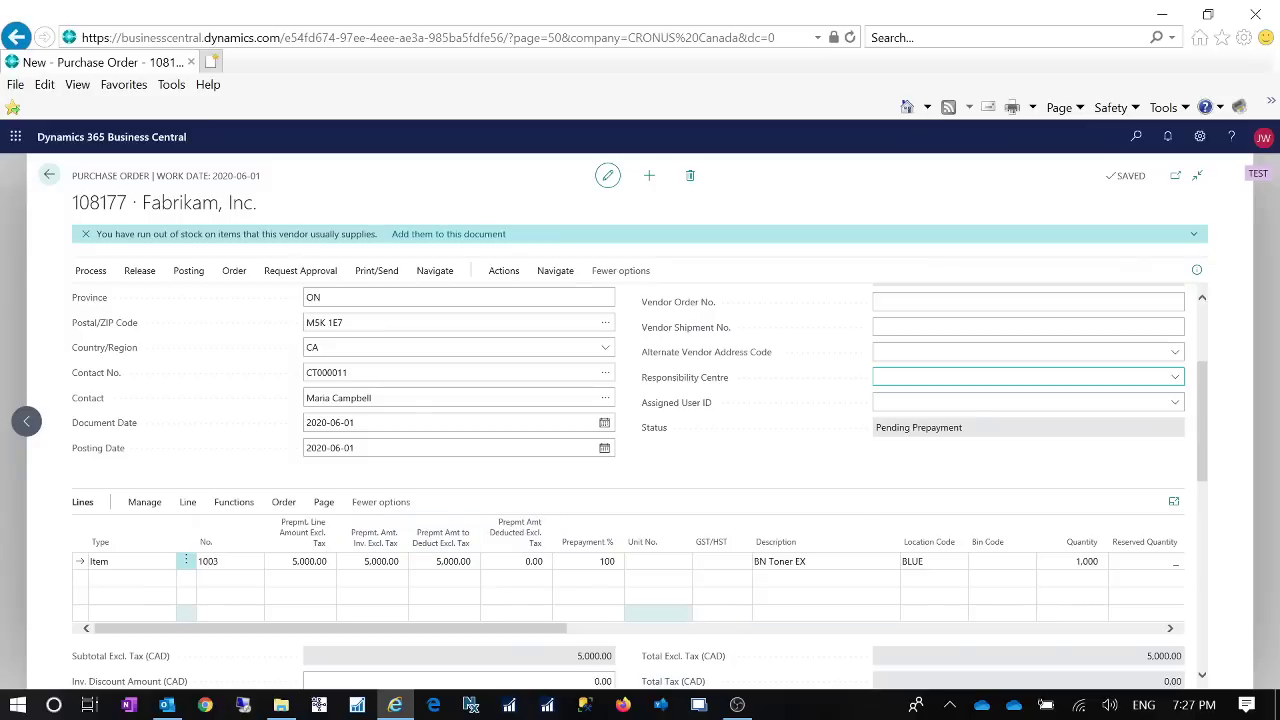
scroll(660, 620, "down", 1)
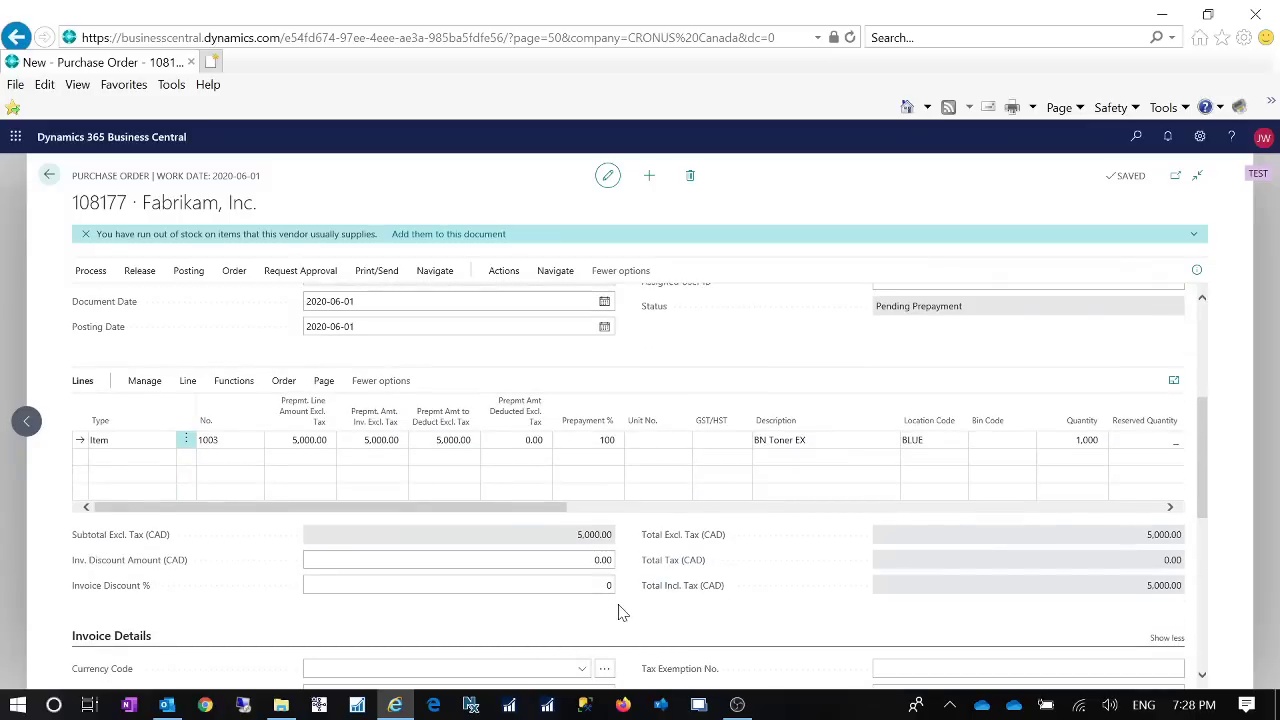
View the posted prepayment invoices linked to the purchase order, and return to the order.
scroll(620, 612, "up", 2)
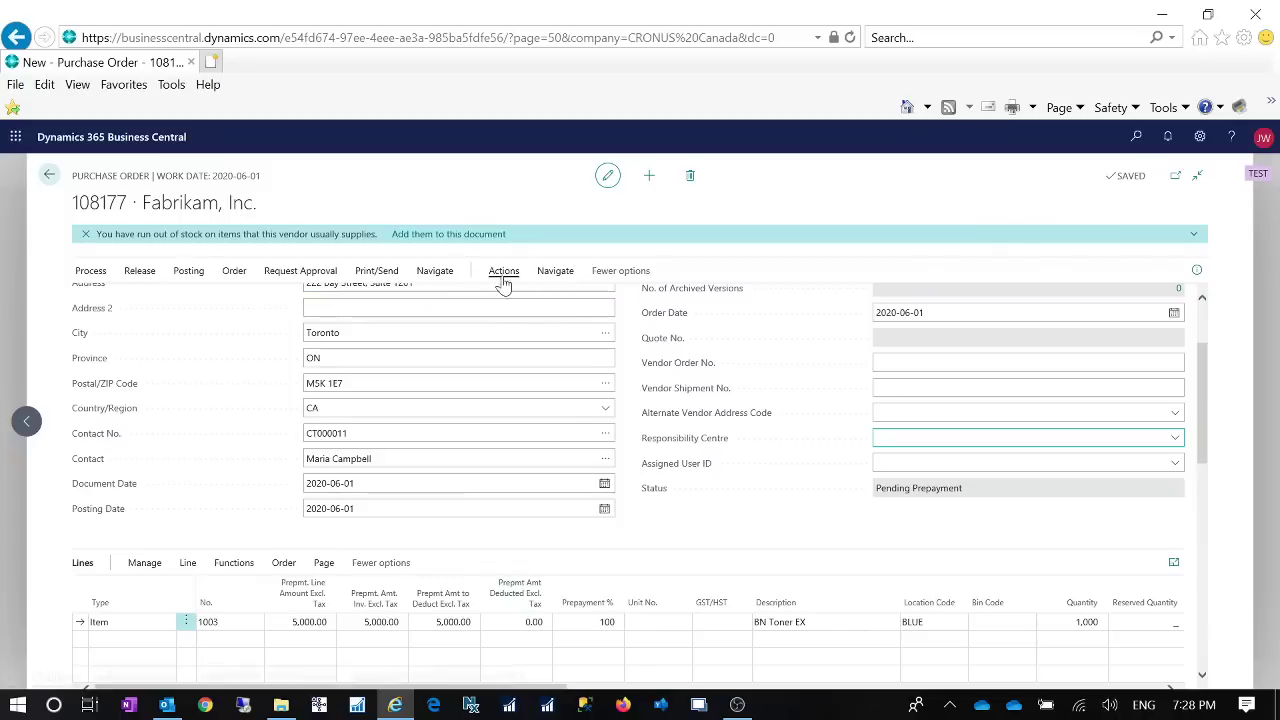
left_click(437, 273)
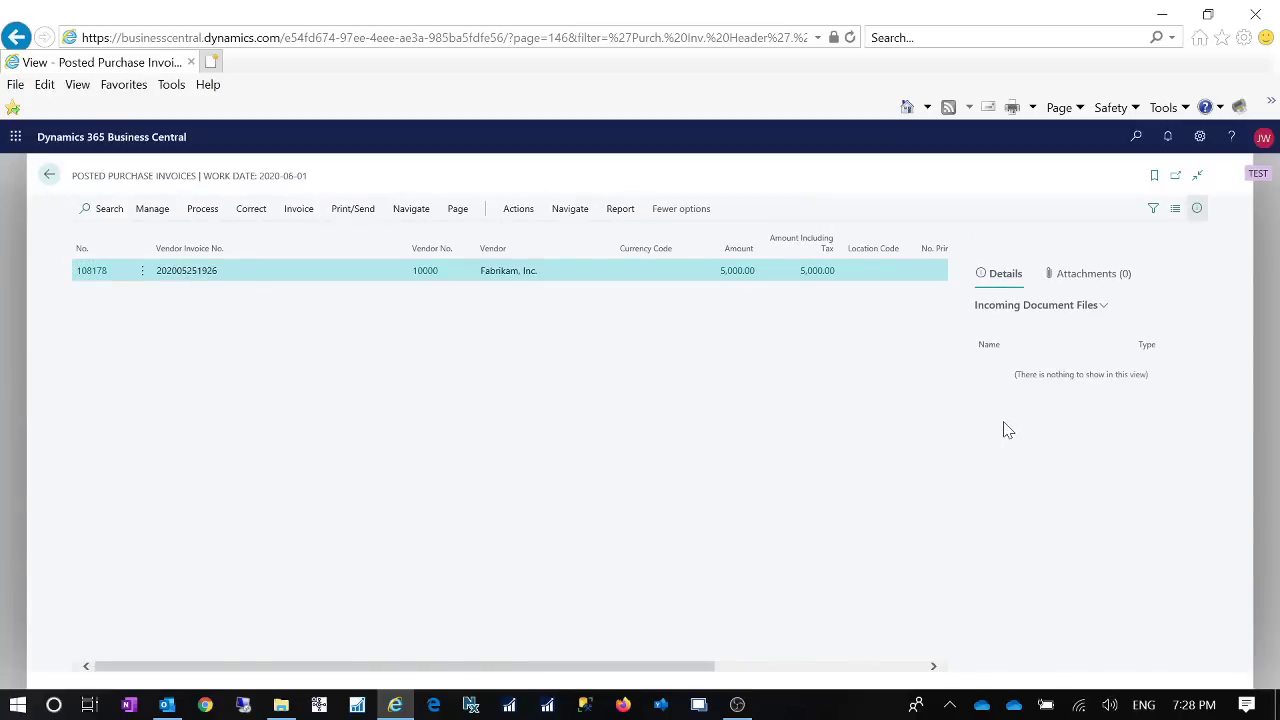
left_click(49, 174)
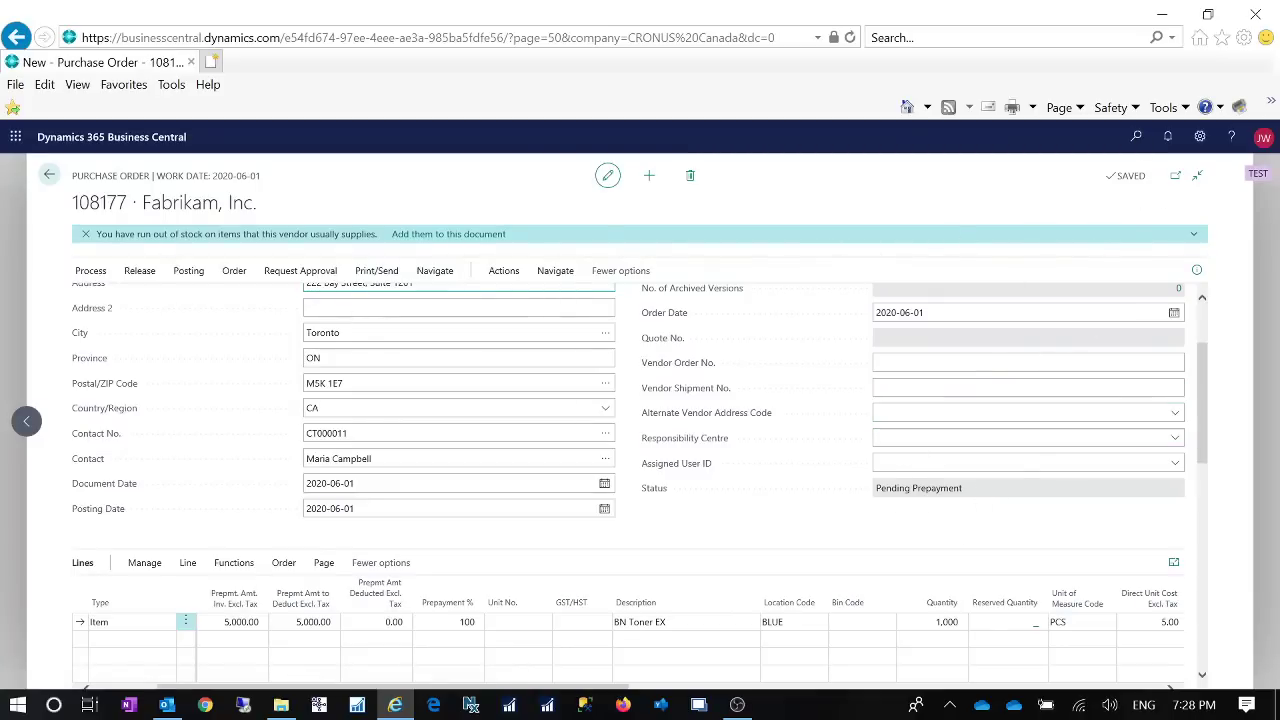
Review the purchase order's header, status, lines and totals after the prepayment posting.
scroll(843, 486, "down", 4)
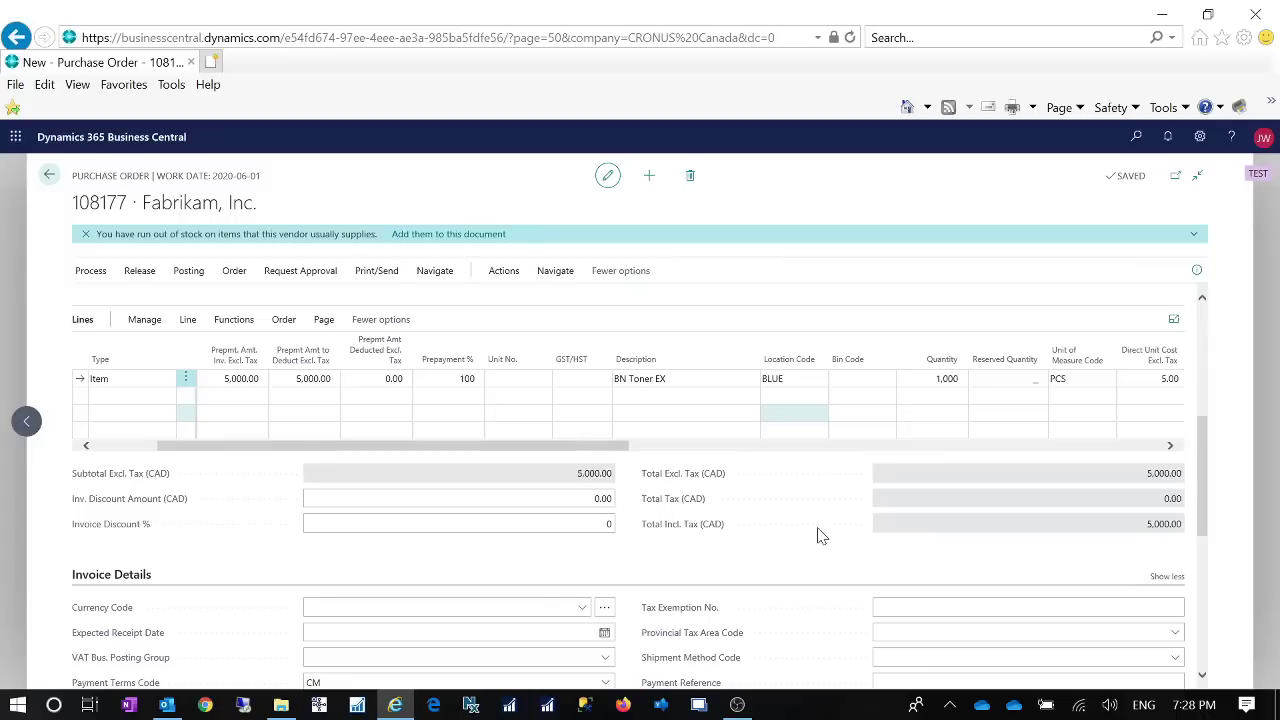
scroll(820, 531, "up", 2)
scroll(818, 535, "up", 3)
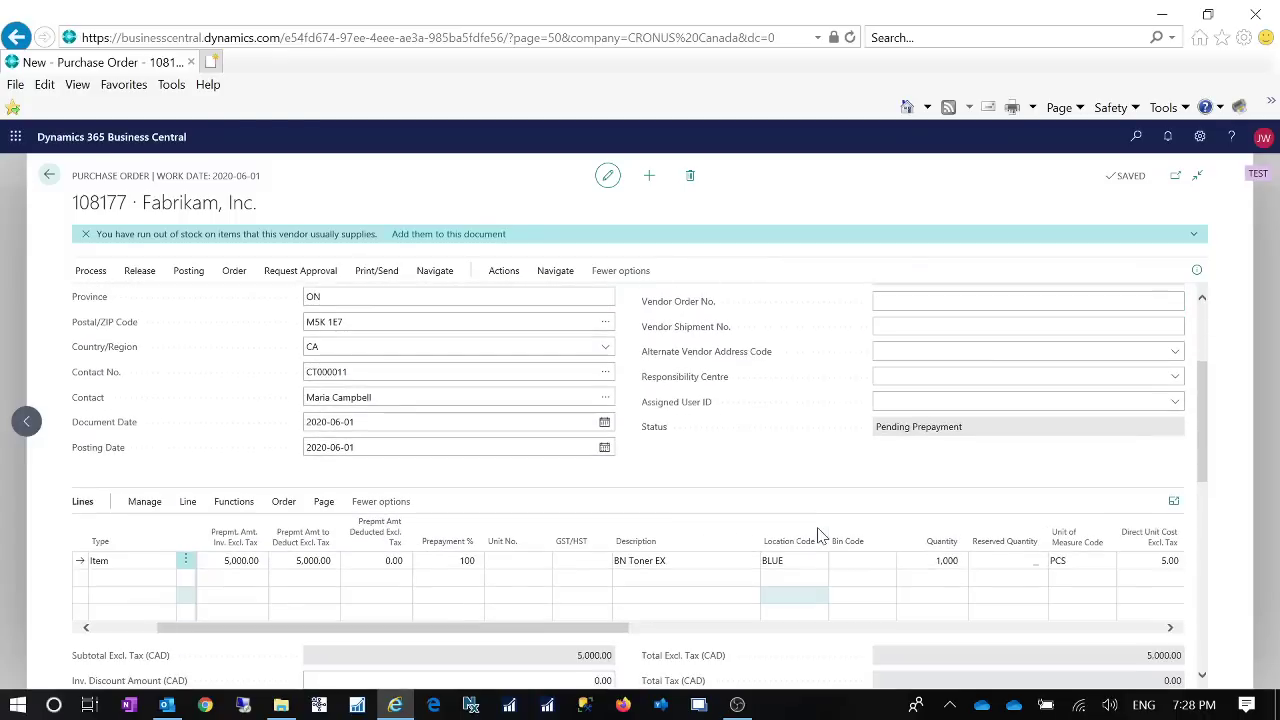
scroll(820, 533, "down", 3)
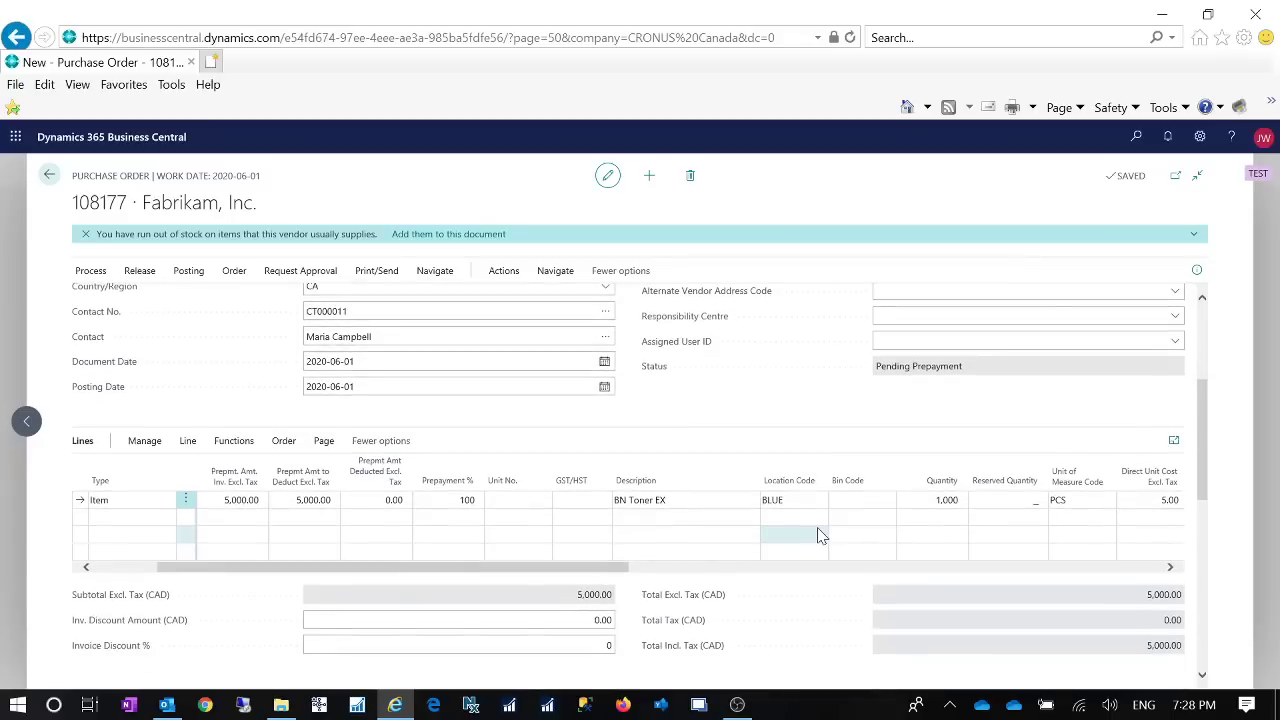
scroll(760, 361, "up", 5)
scroll(795, 403, "up", 5)
scroll(795, 403, "down", 5)
scroll(795, 403, "up", 4)
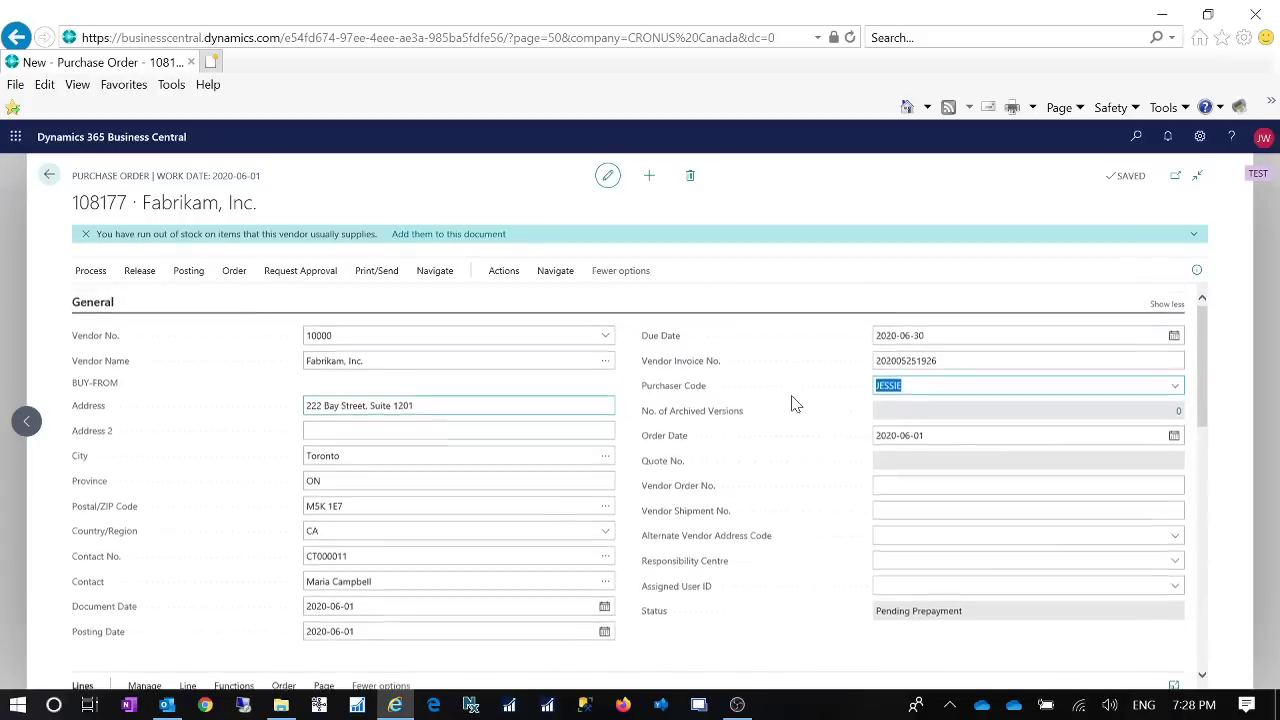
Try to add item 1004 Acerola Whitening Toner as a second order line, and revert the change.
scroll(795, 403, "down", 5)
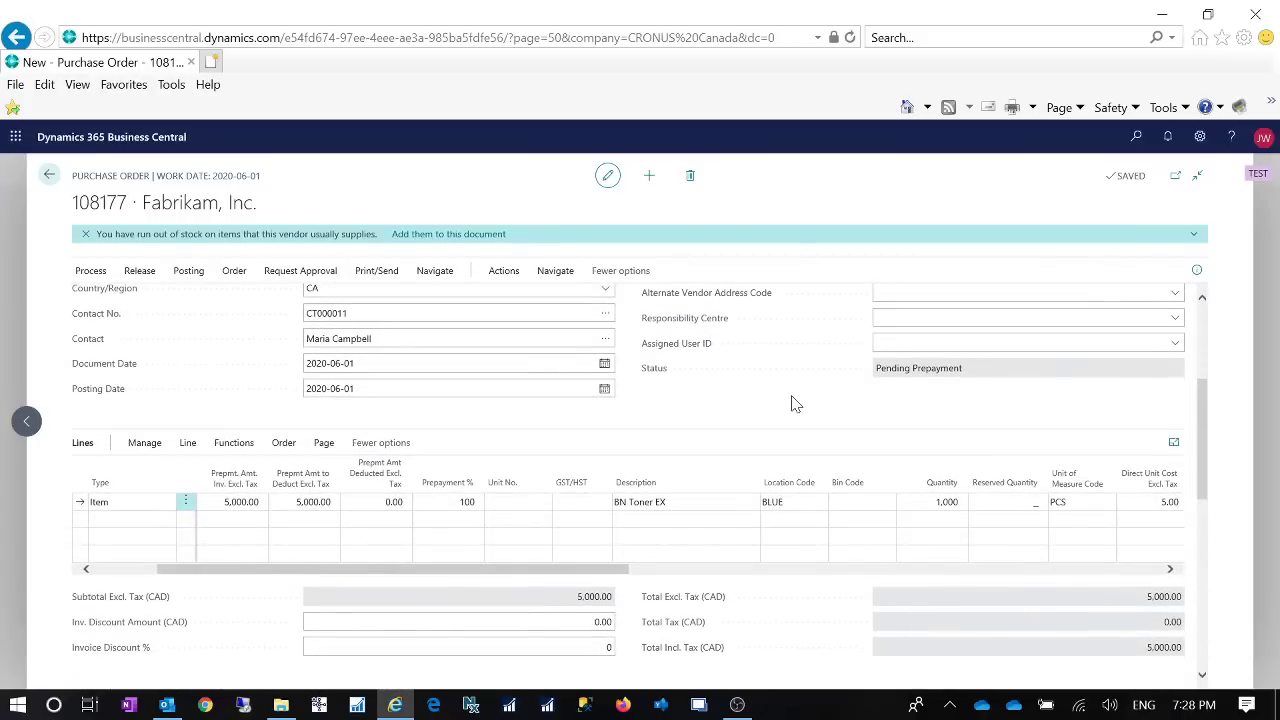
left_click(130, 519)
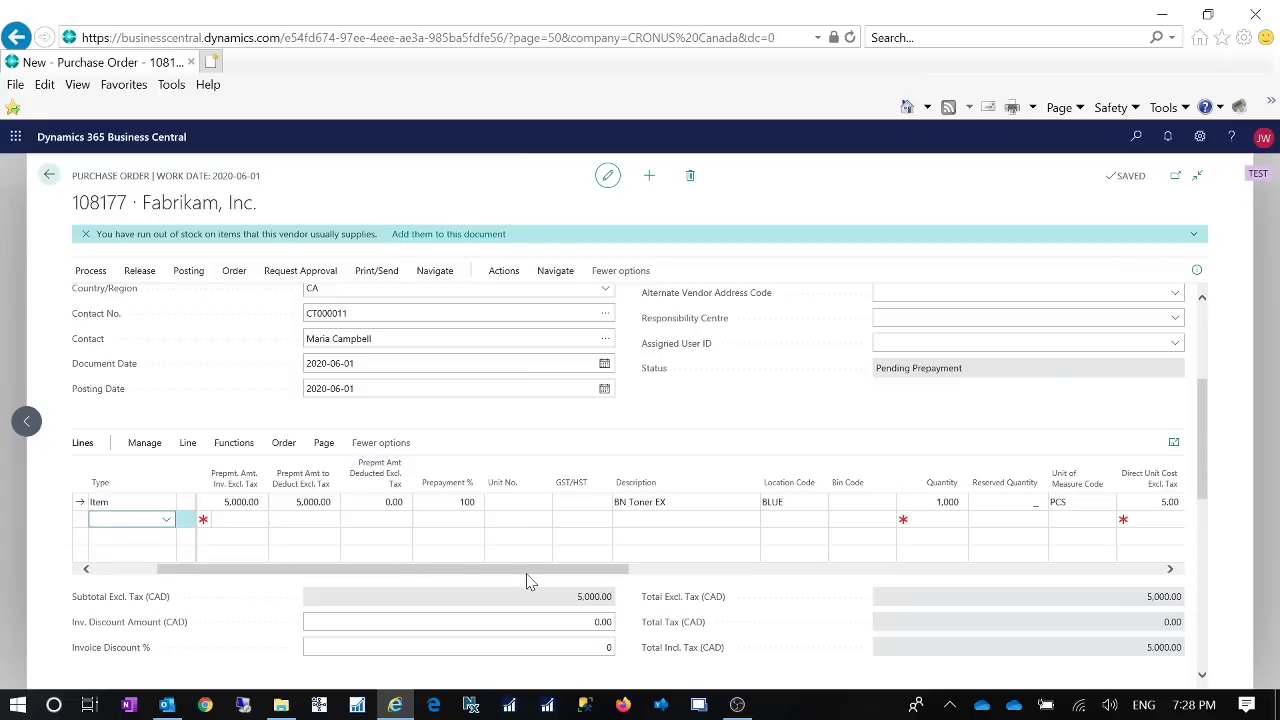
left_click_drag(450, 569, 376, 559)
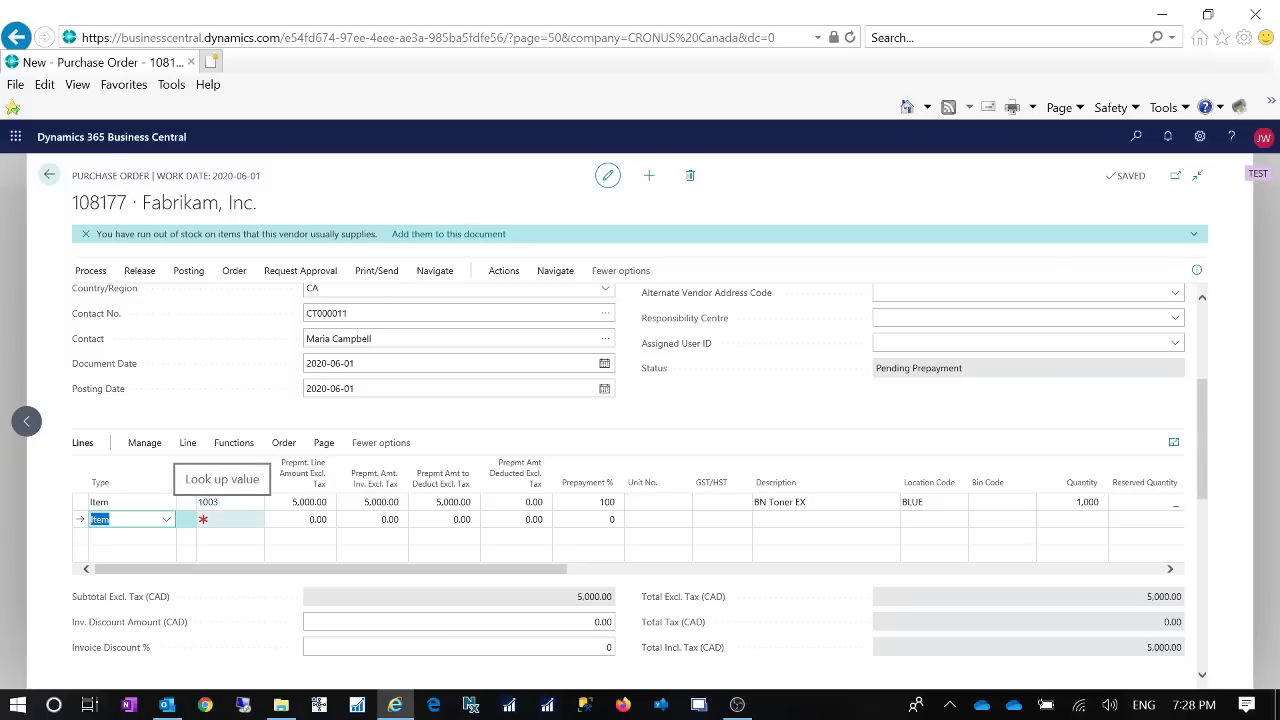
left_click(251, 521)
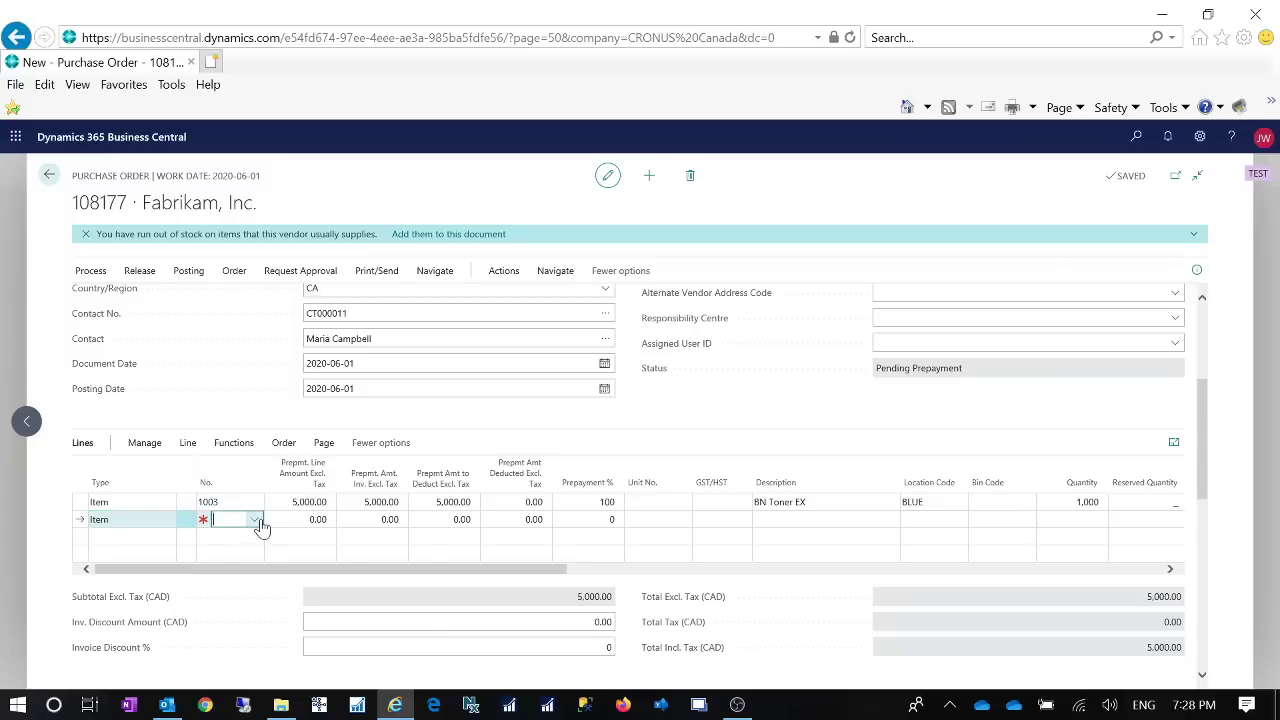
left_click(258, 522)
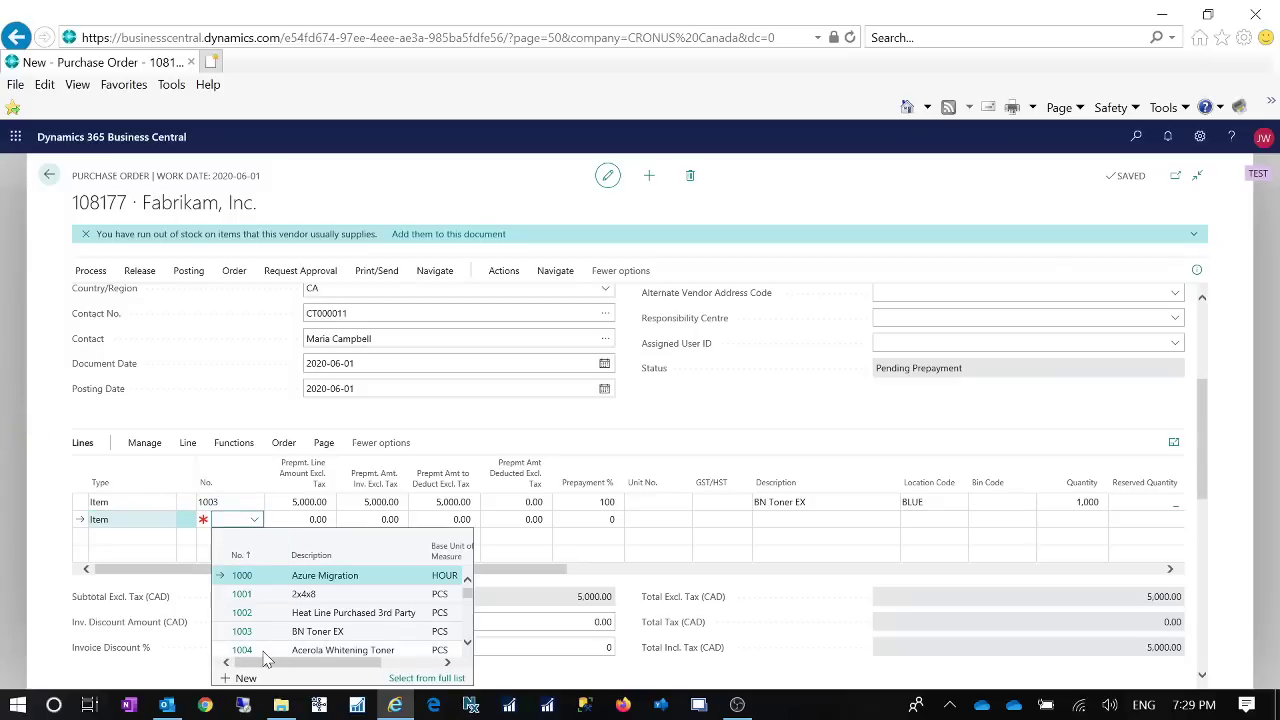
key("Down")
key("Down")
key("Down")
key("Down")
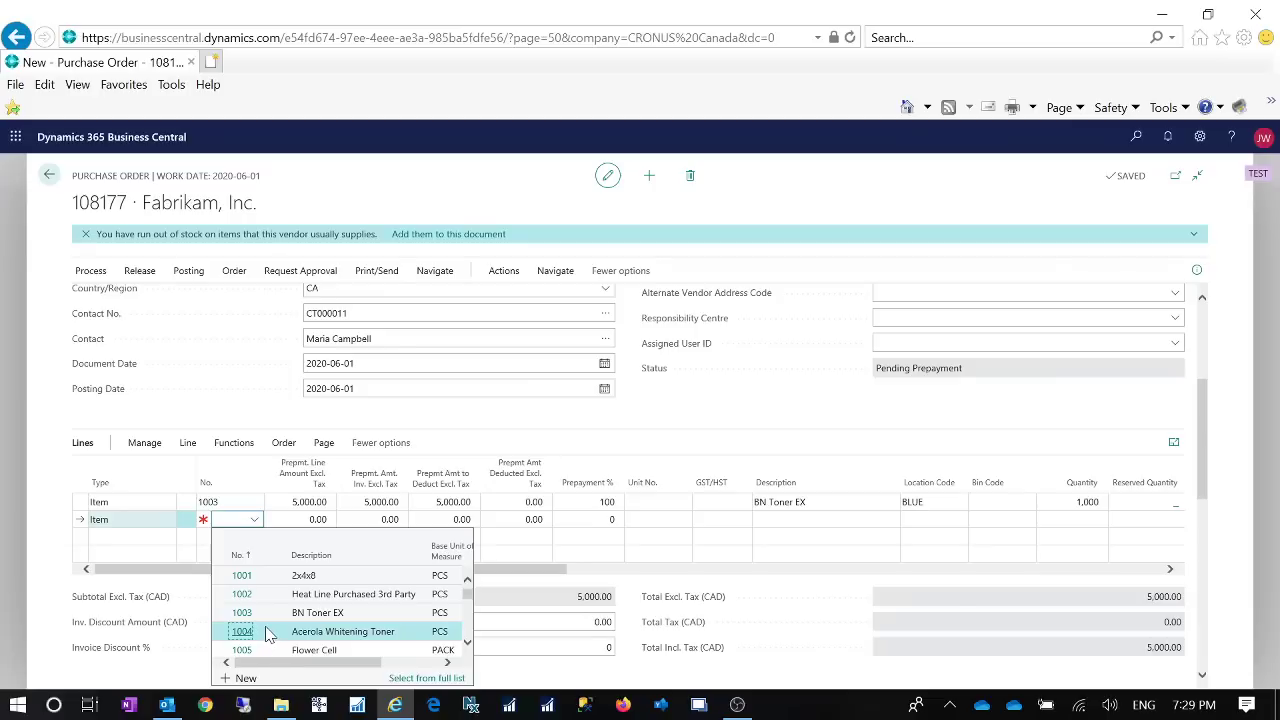
left_click(268, 633)
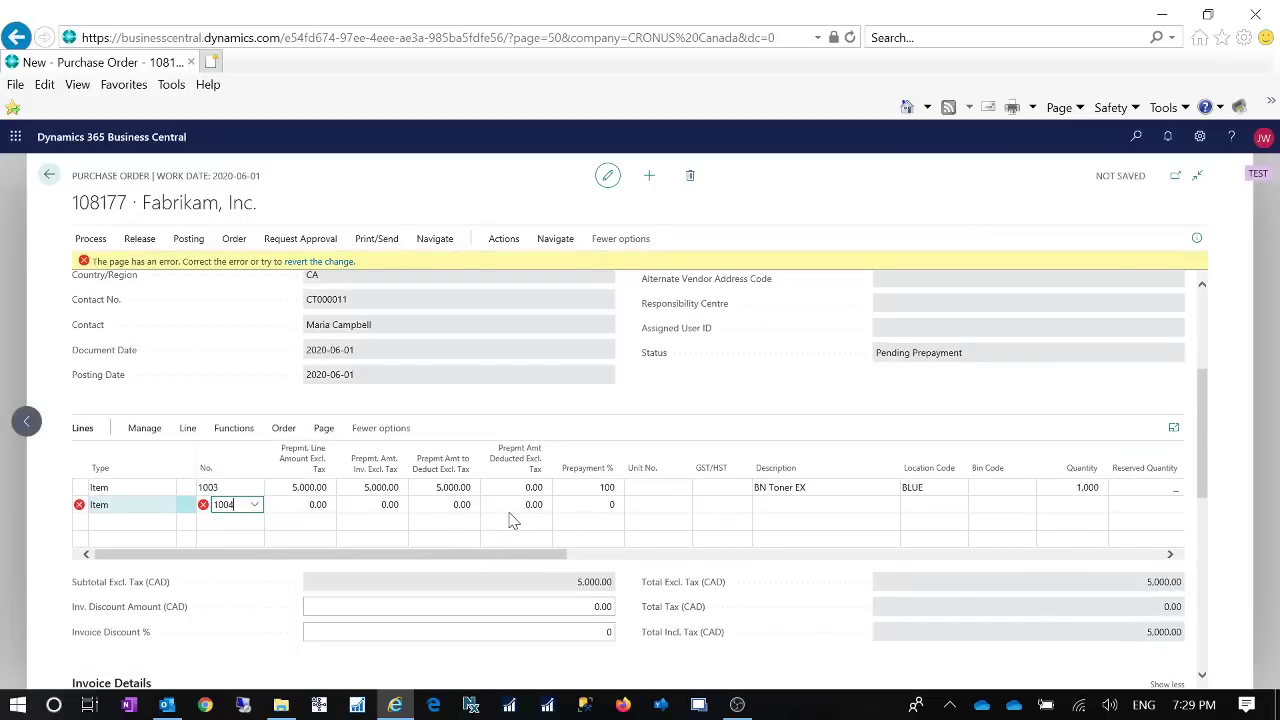
left_click(553, 307)
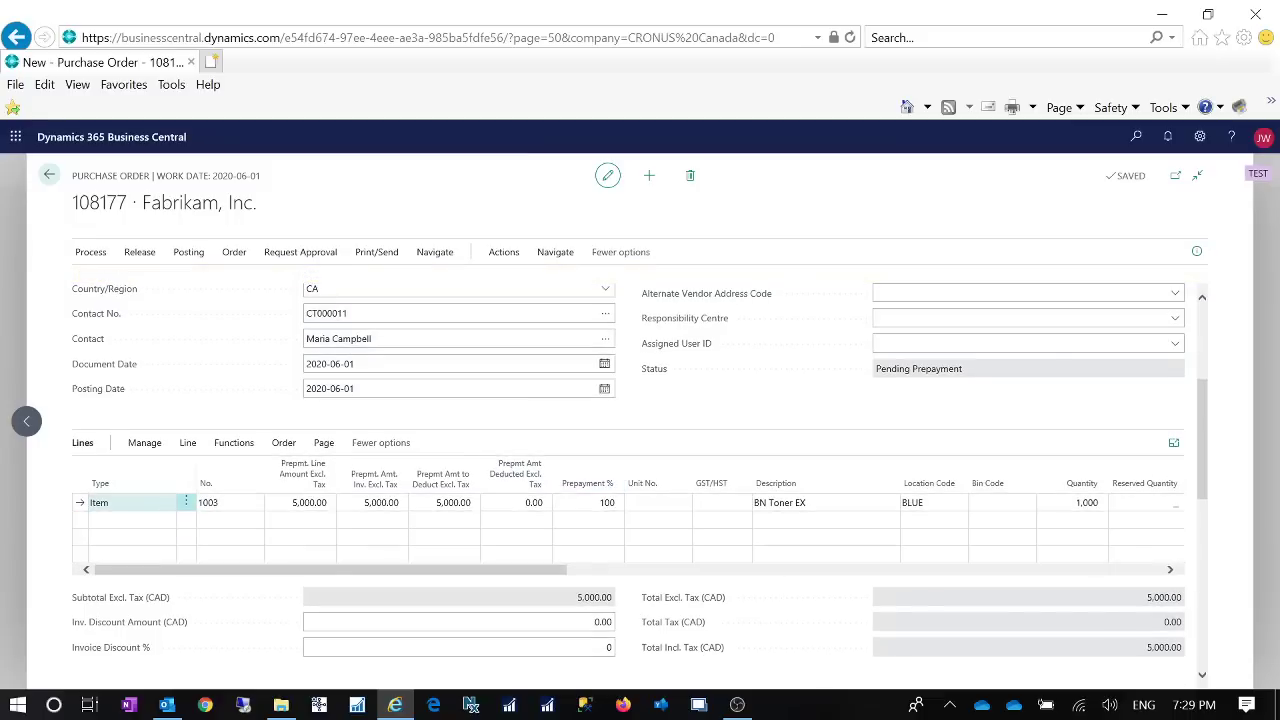
Reopen the purchase order and check its status, lines, invoice details and prepayment settings.
scroll(654, 454, "up", 3)
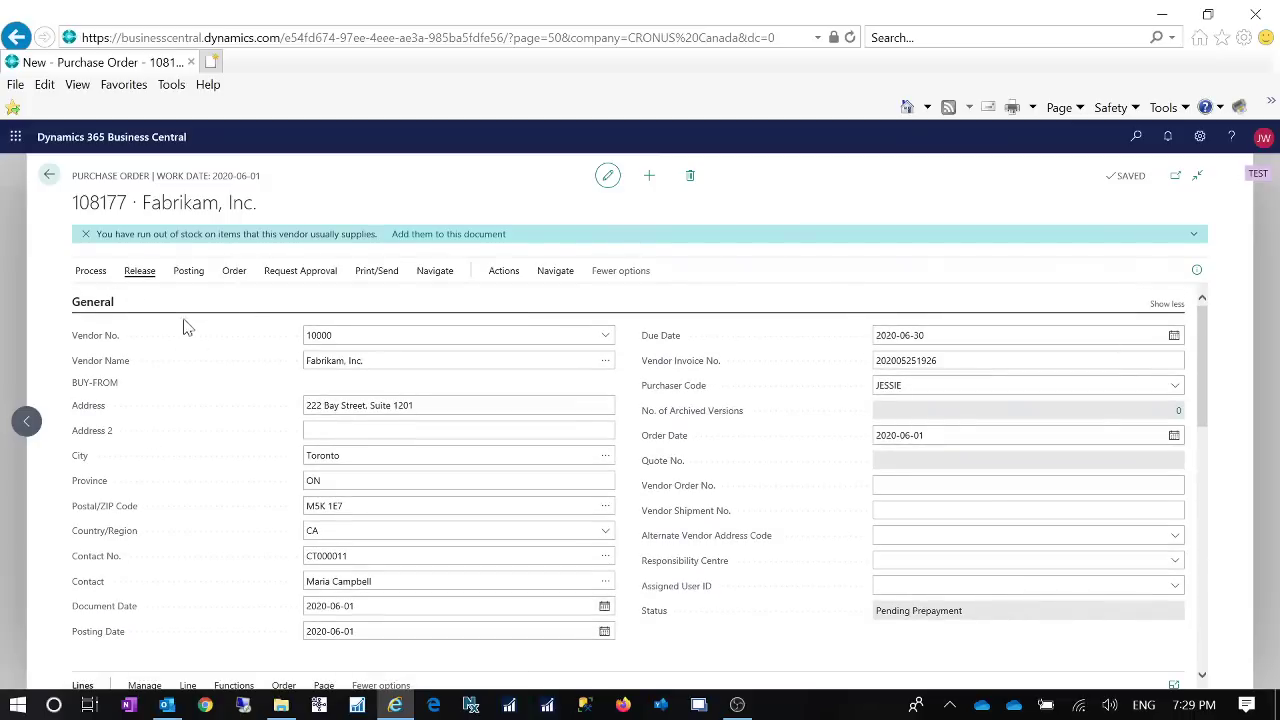
left_click(170, 300)
scroll(725, 557, "down", 3)
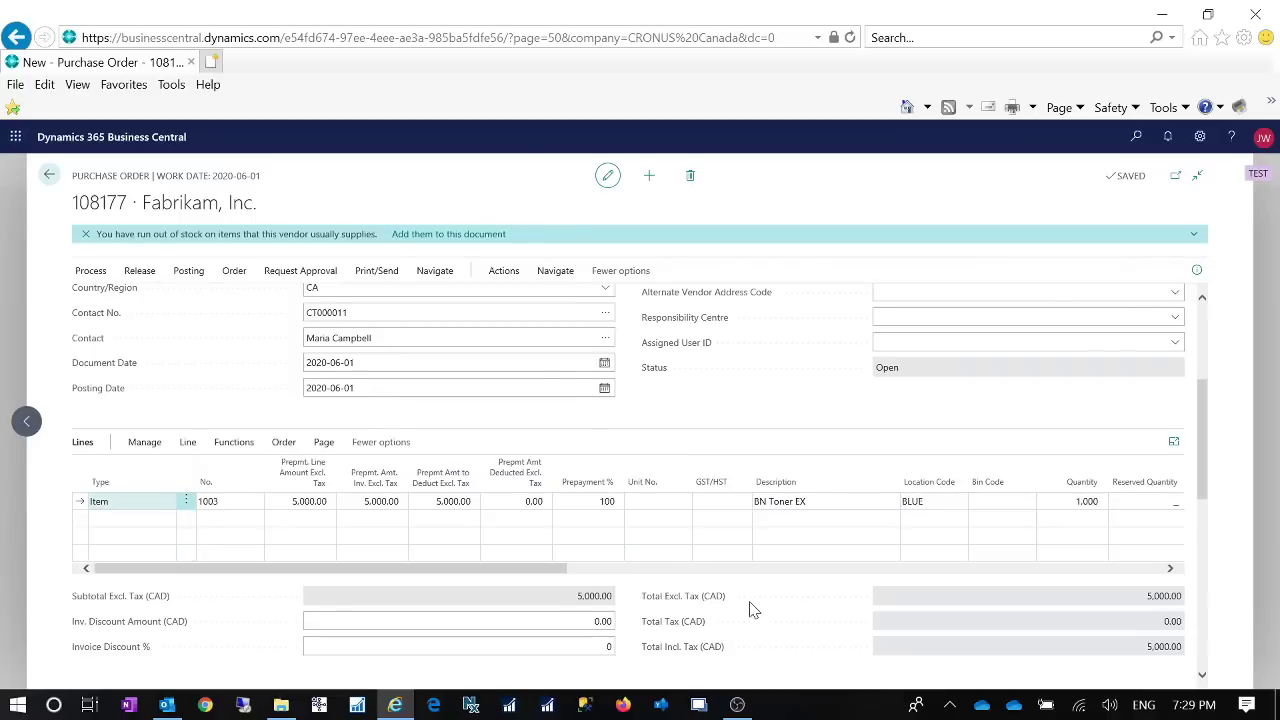
scroll(753, 610, "down", 3)
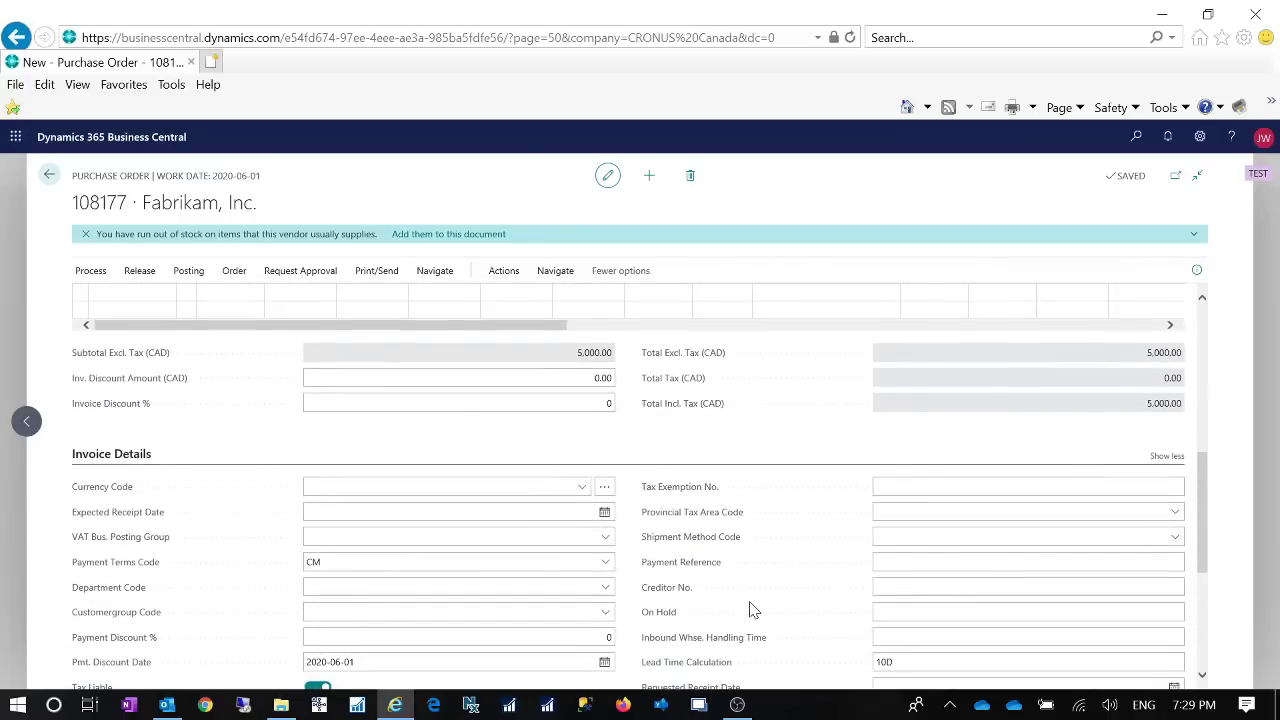
scroll(753, 610, "down", 4)
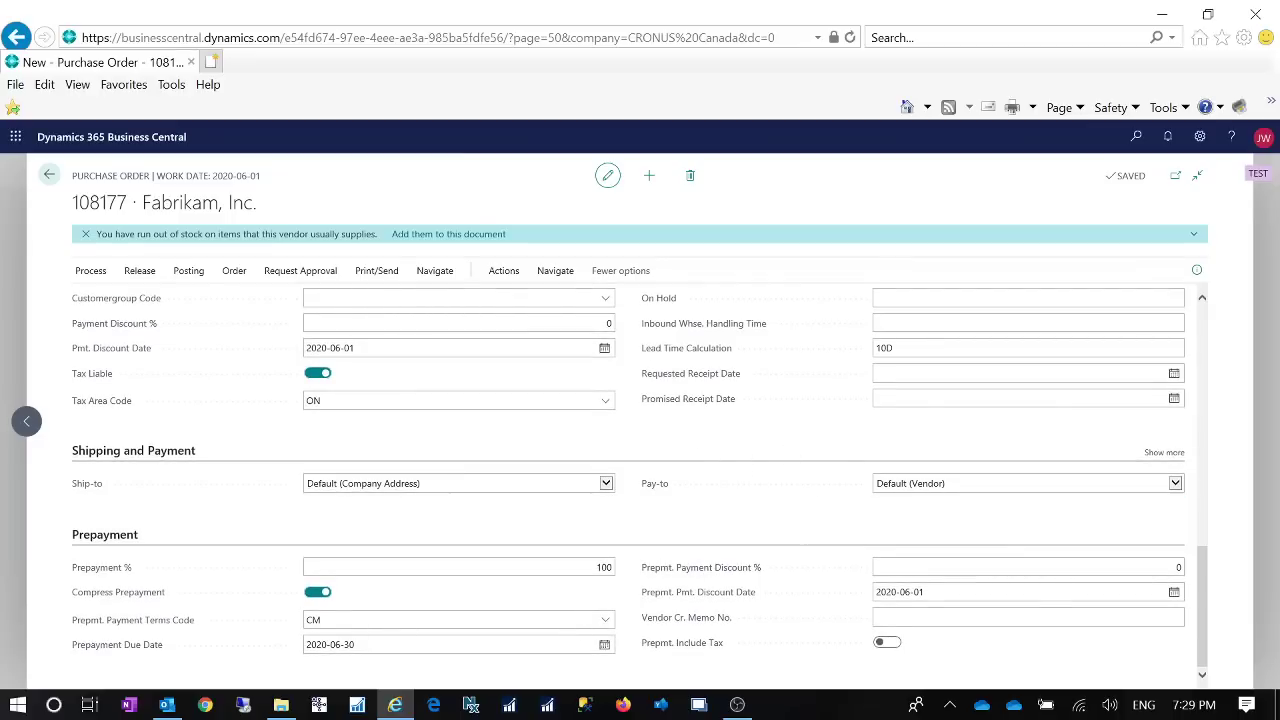
scroll(577, 449, "up", 3)
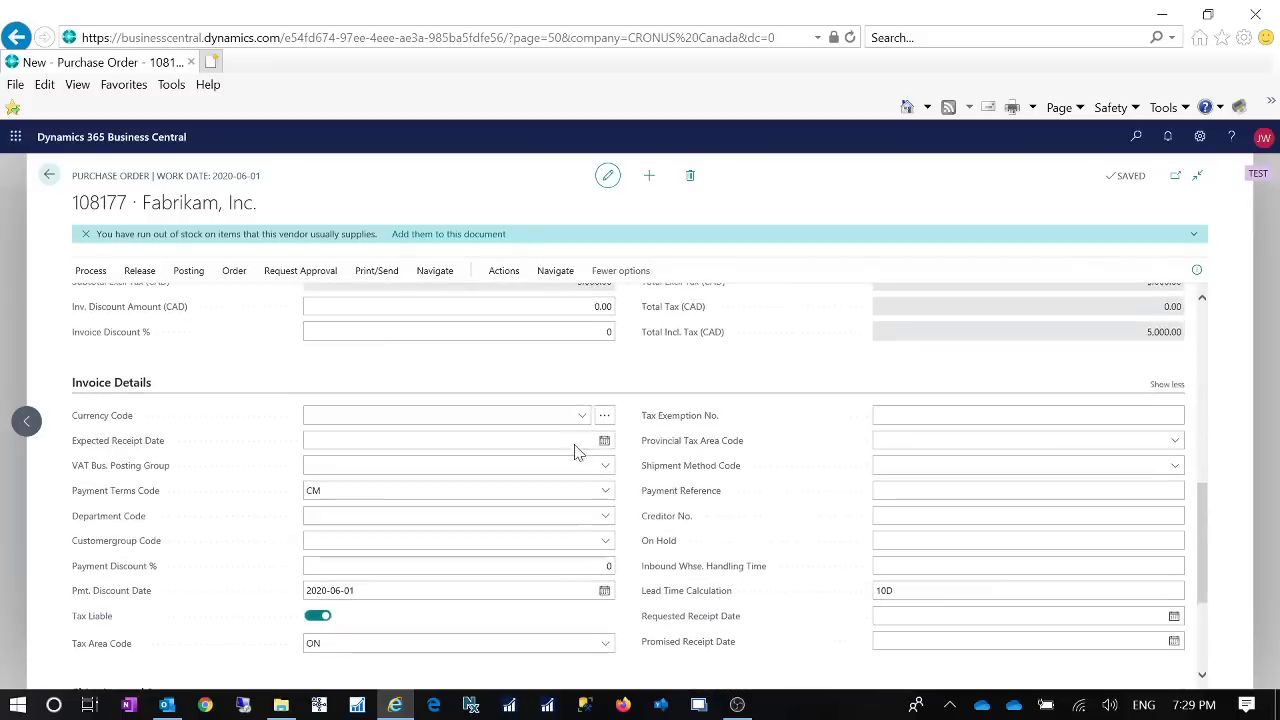
Try to cancel the Fabrikam invoice from the order's posted prepayment invoices, and return to the purchase order.
left_click(444, 277)
left_click(323, 297)
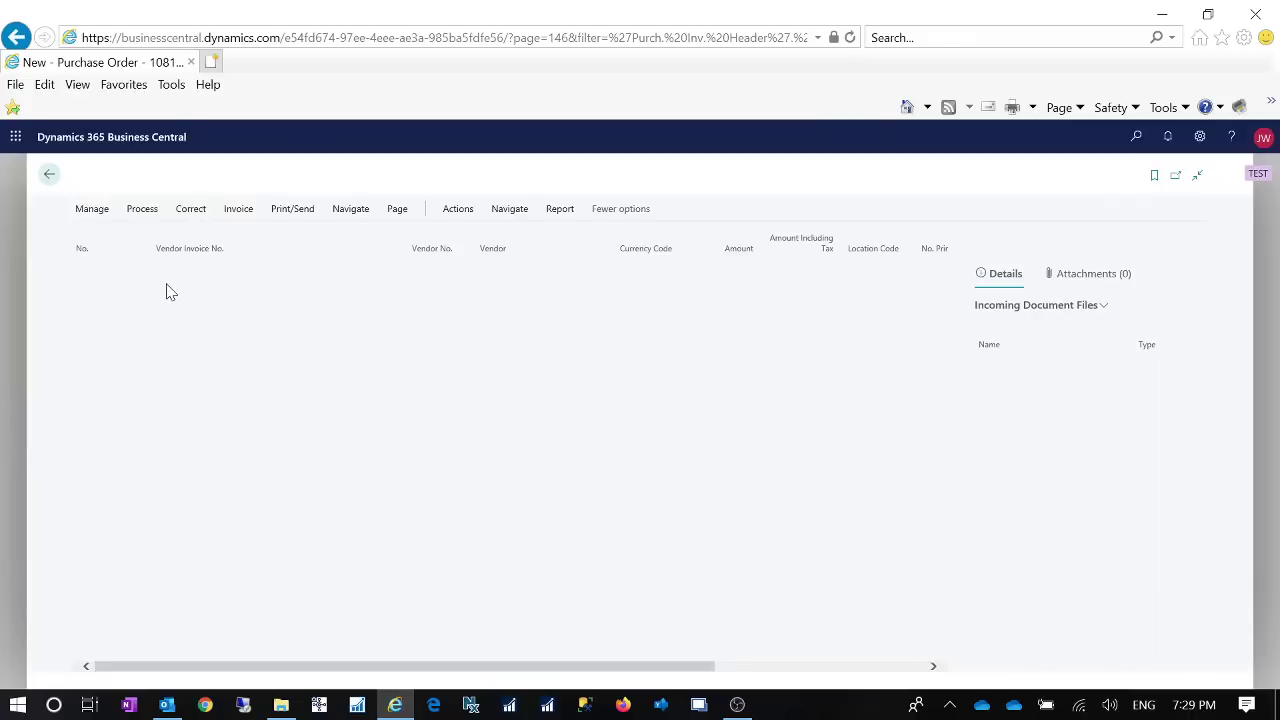
left_click(250, 212)
left_click(165, 237)
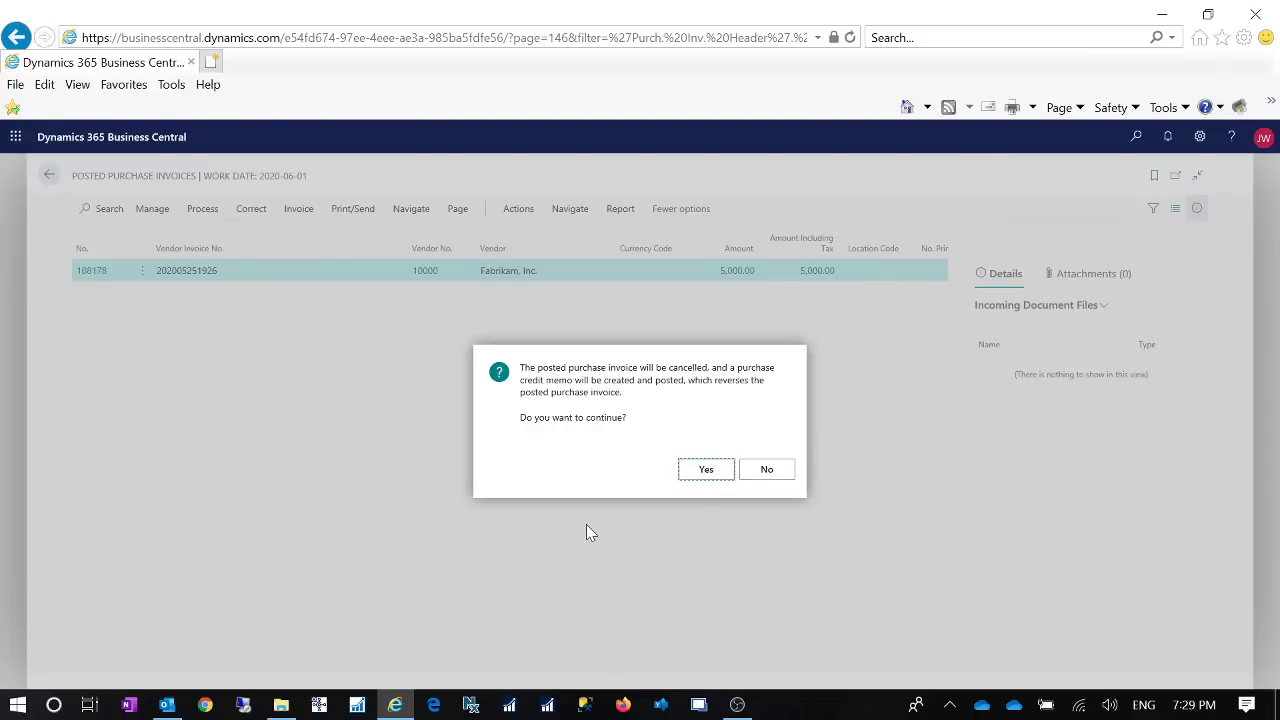
key("Return")
left_click(767, 468)
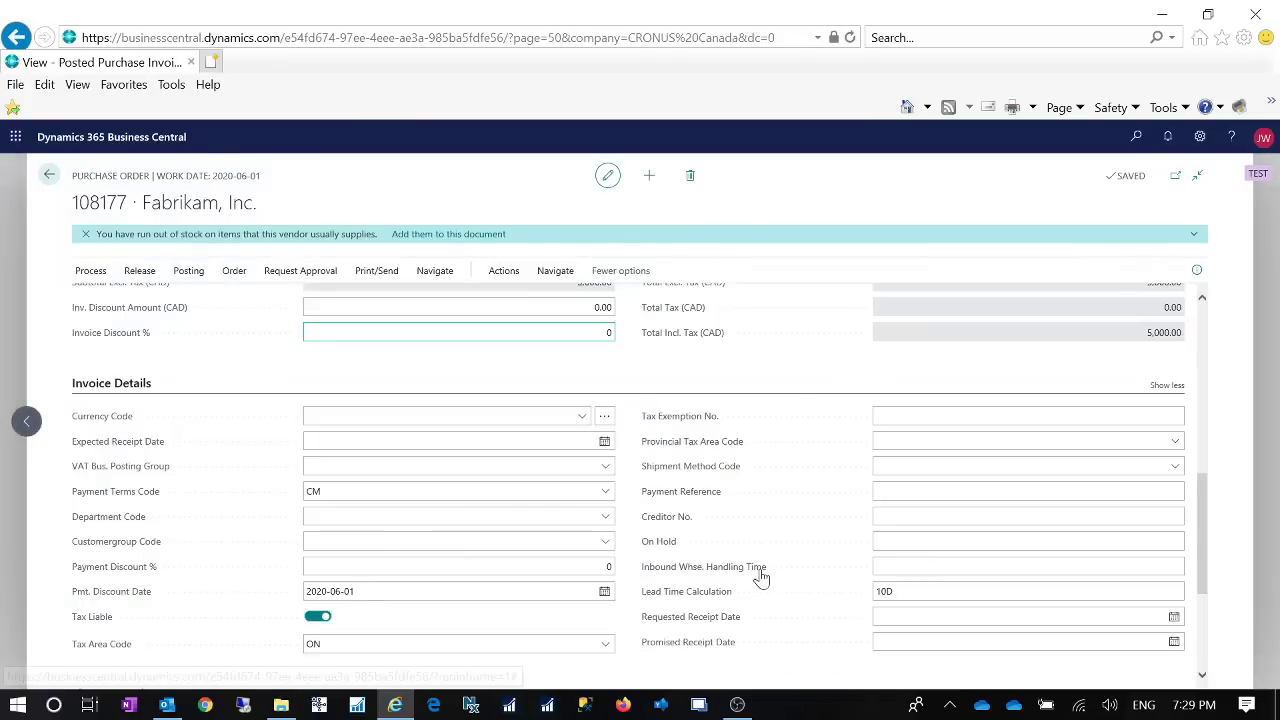
scroll(1218, 531, "up", 4)
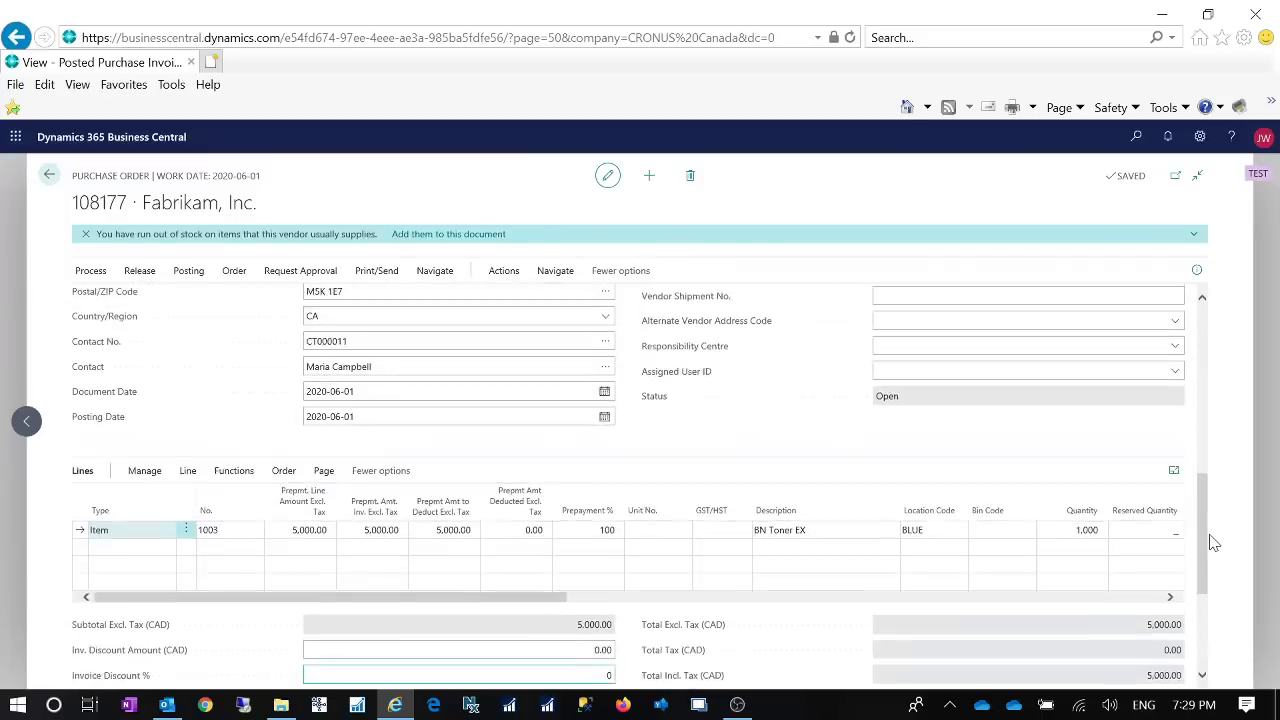
scroll(1206, 451, "up", 2)
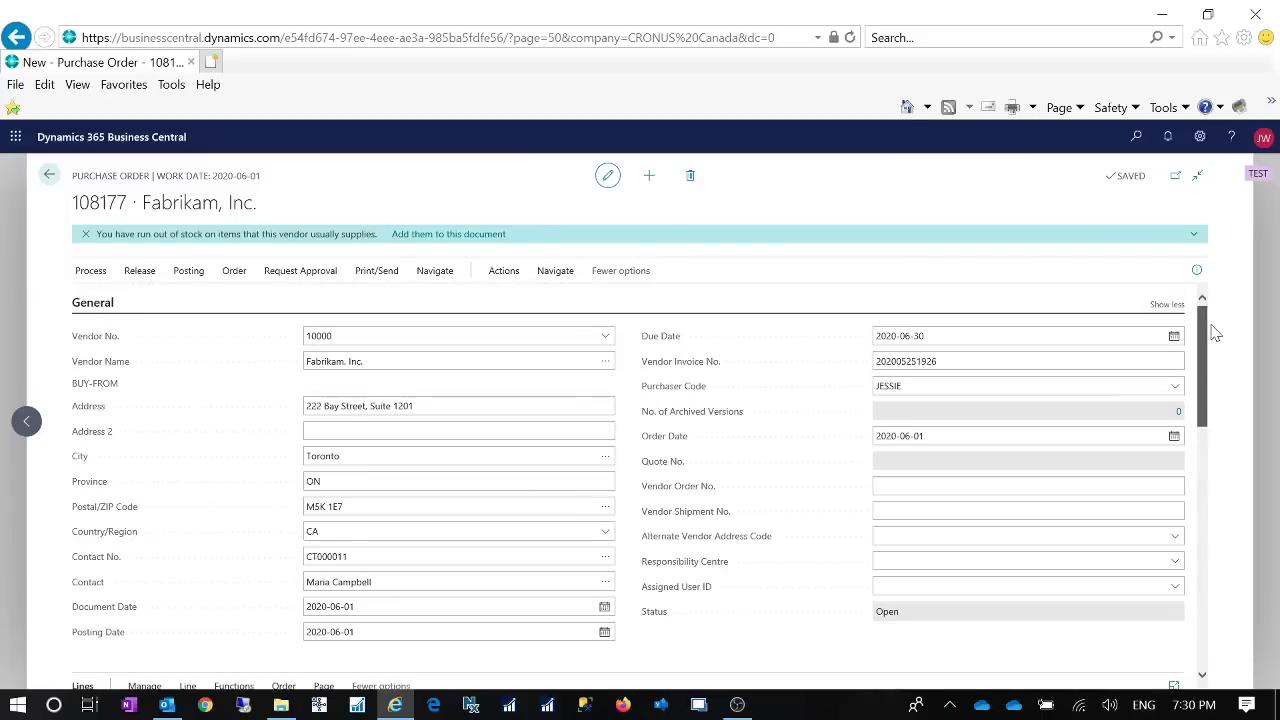
scroll(648, 565, "down", 10)
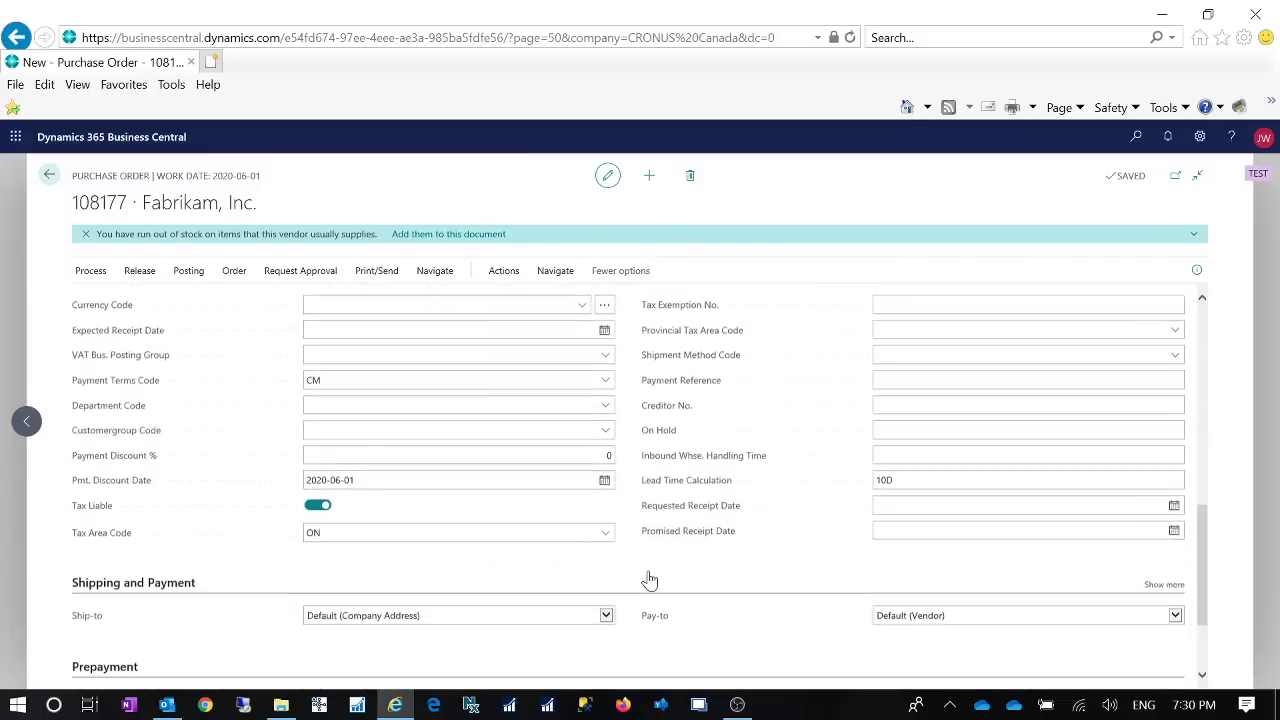
left_click(997, 618)
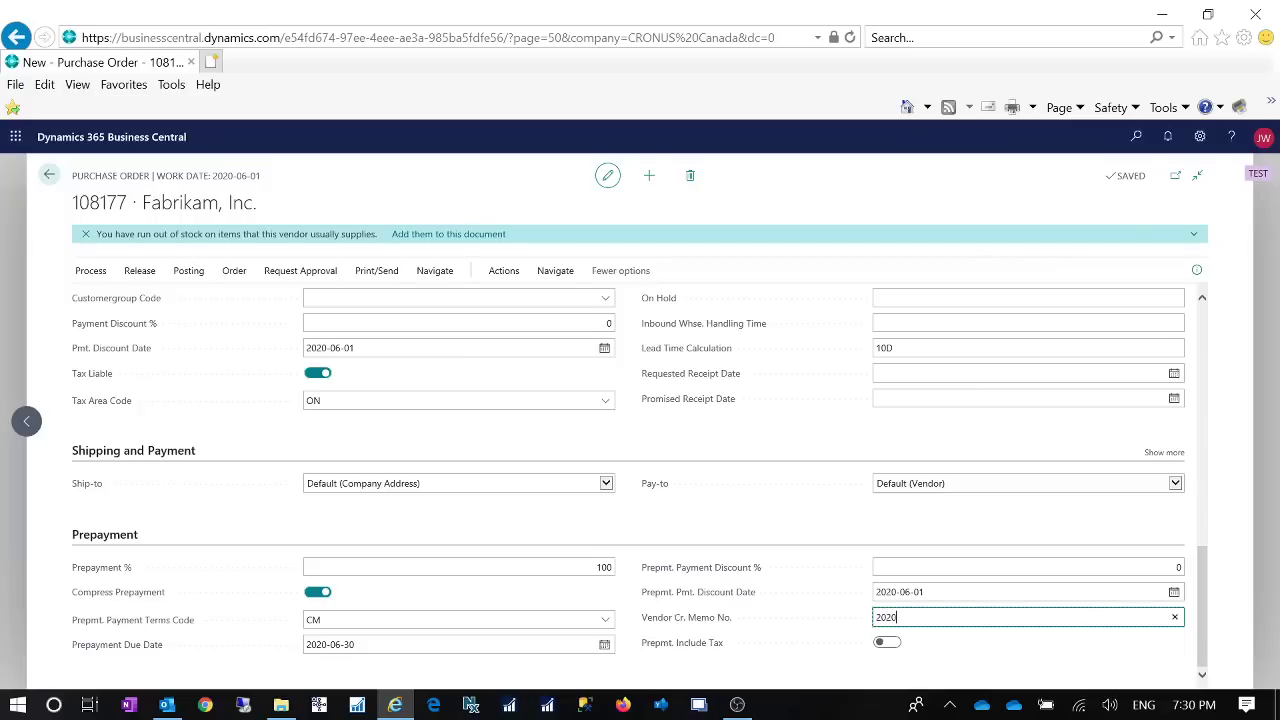
left_click(1200, 706)
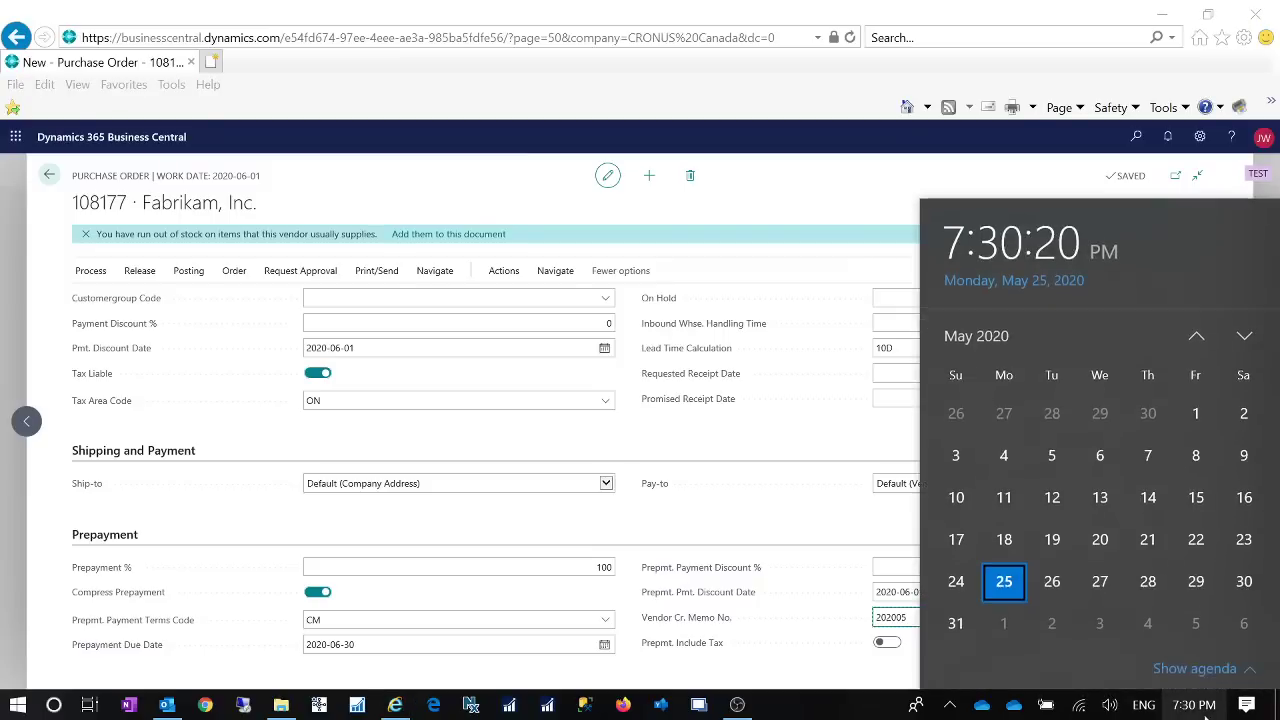
left_click(912, 653)
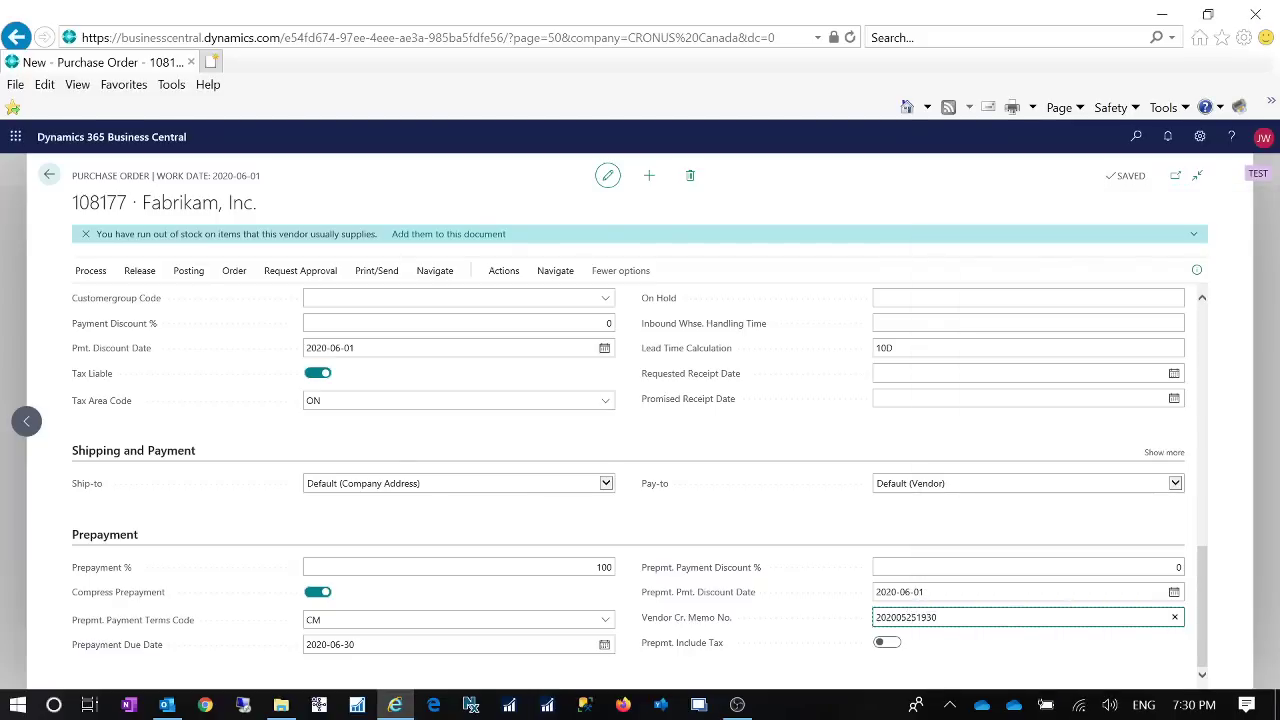
key("Tab")
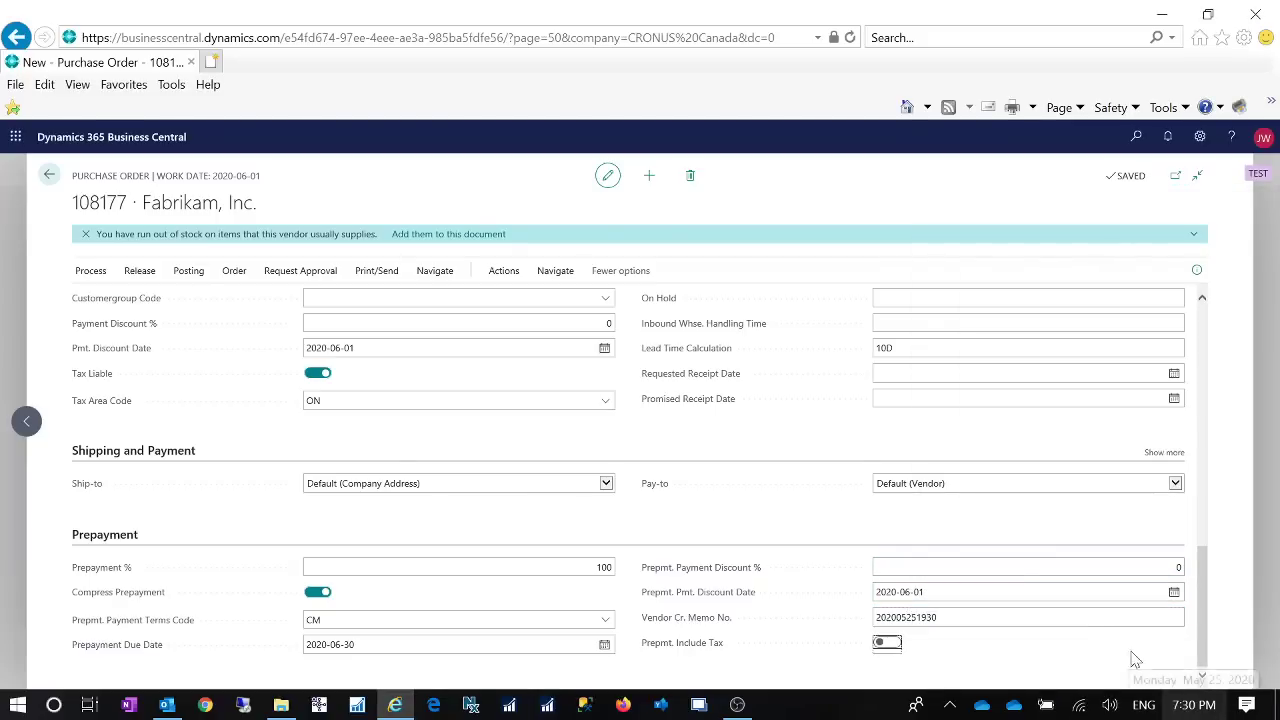
Post the prepayment credit memo for the purchase order and confirm the posting.
scroll(797, 494, "up", 10)
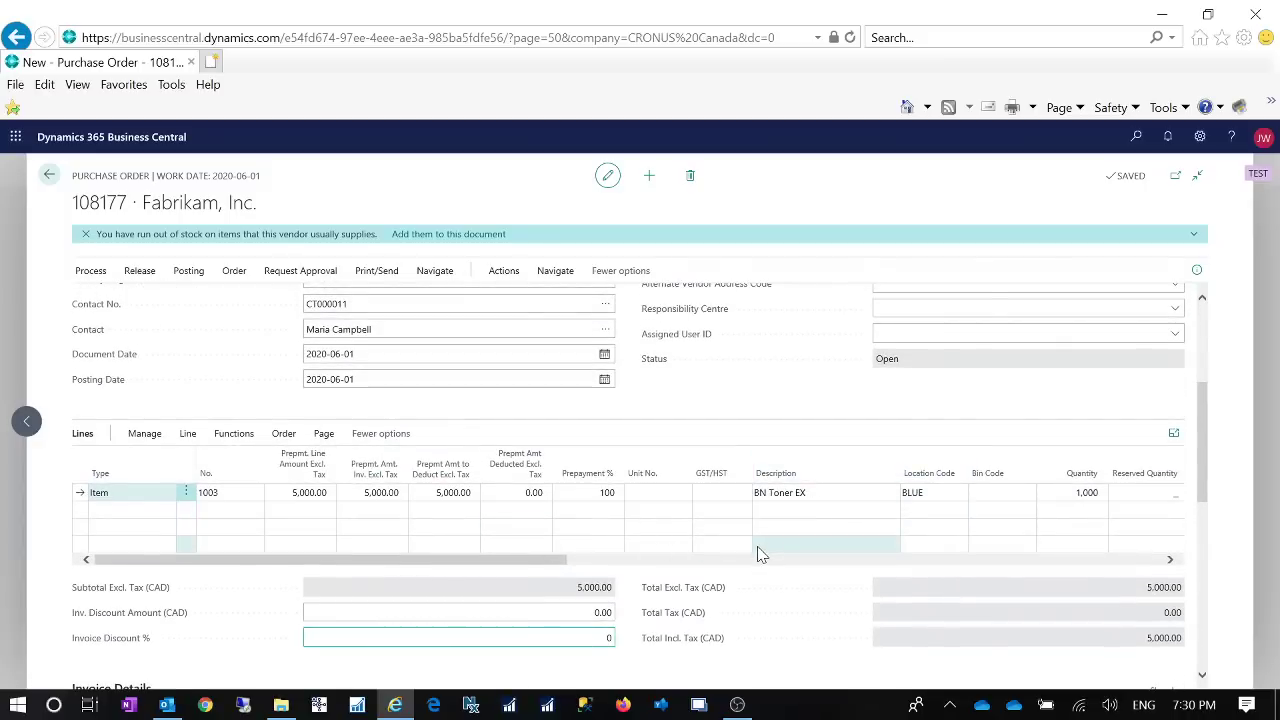
scroll(752, 556, "down", 3)
scroll(745, 570, "down", 3)
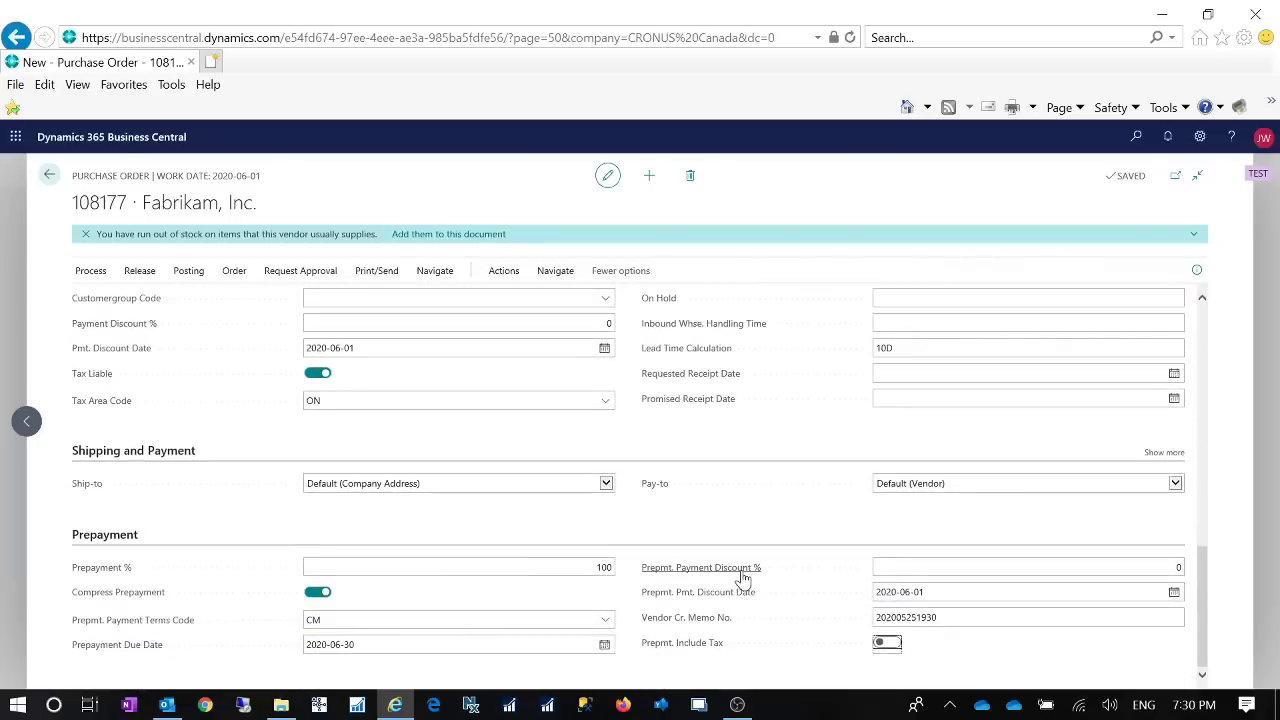
scroll(846, 600, "up", 8)
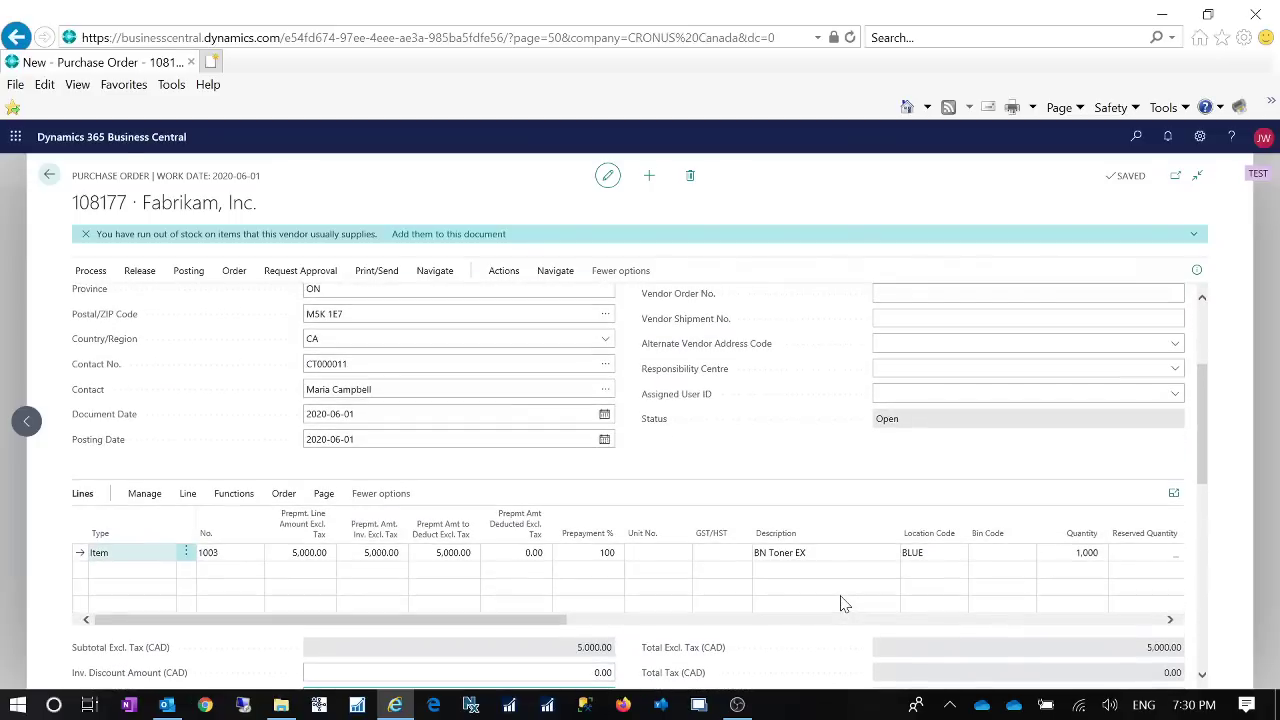
scroll(842, 602, "up", 4)
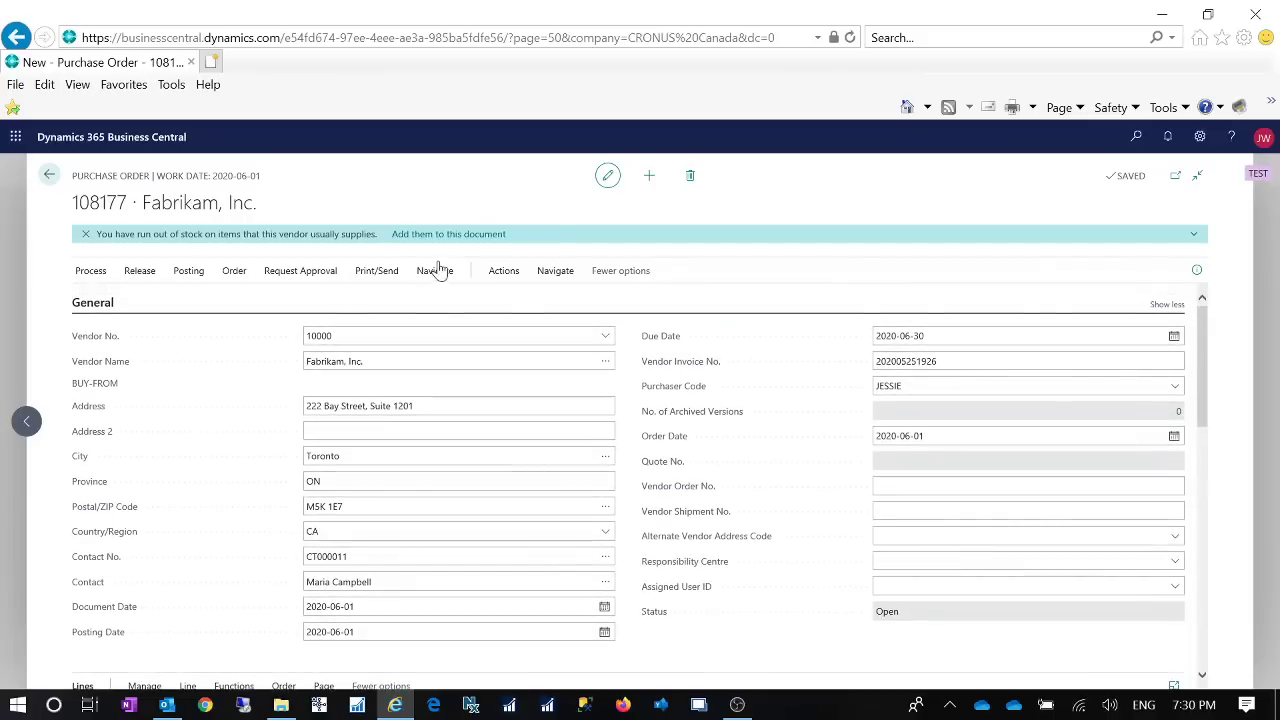
left_click(492, 276)
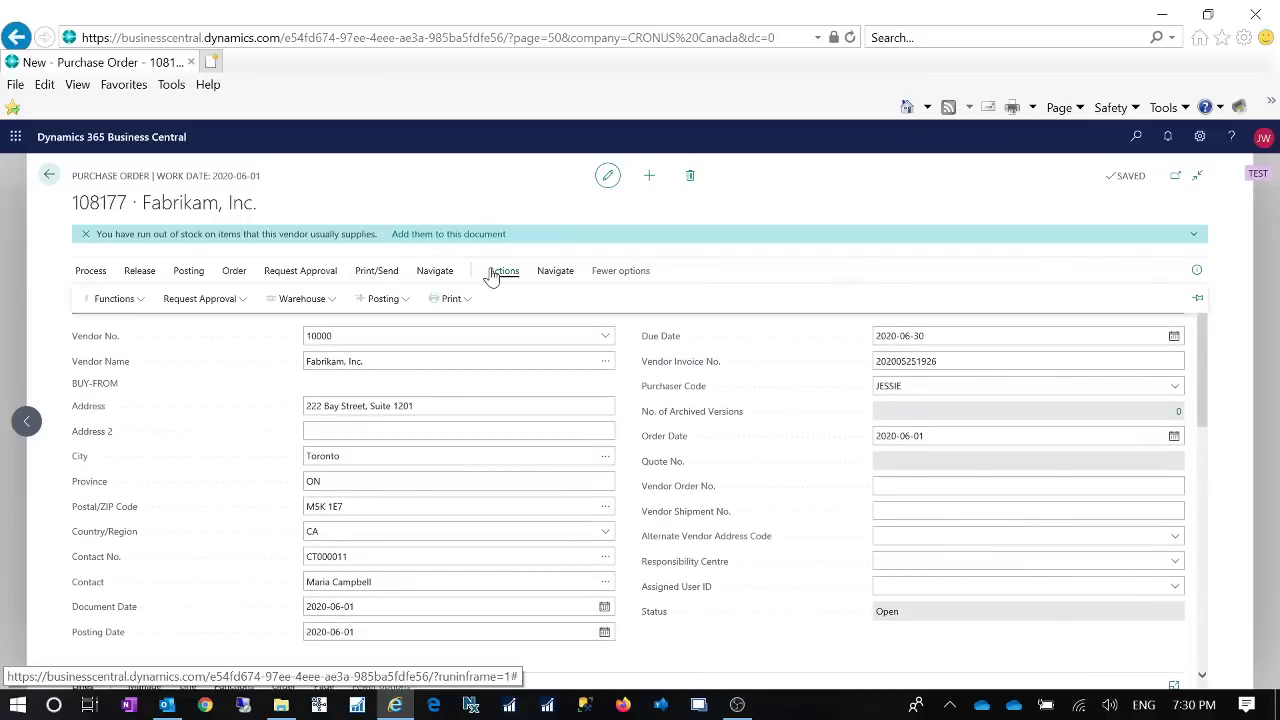
left_click(405, 302)
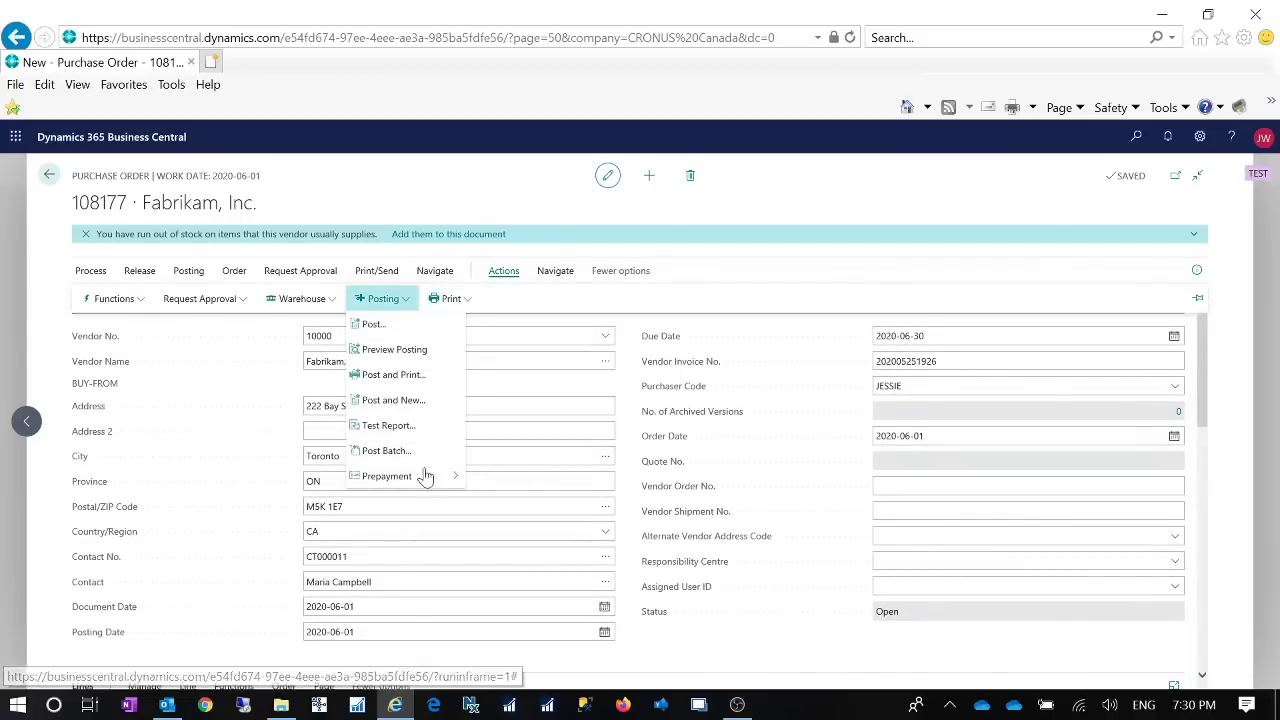
mouse_move(437, 485)
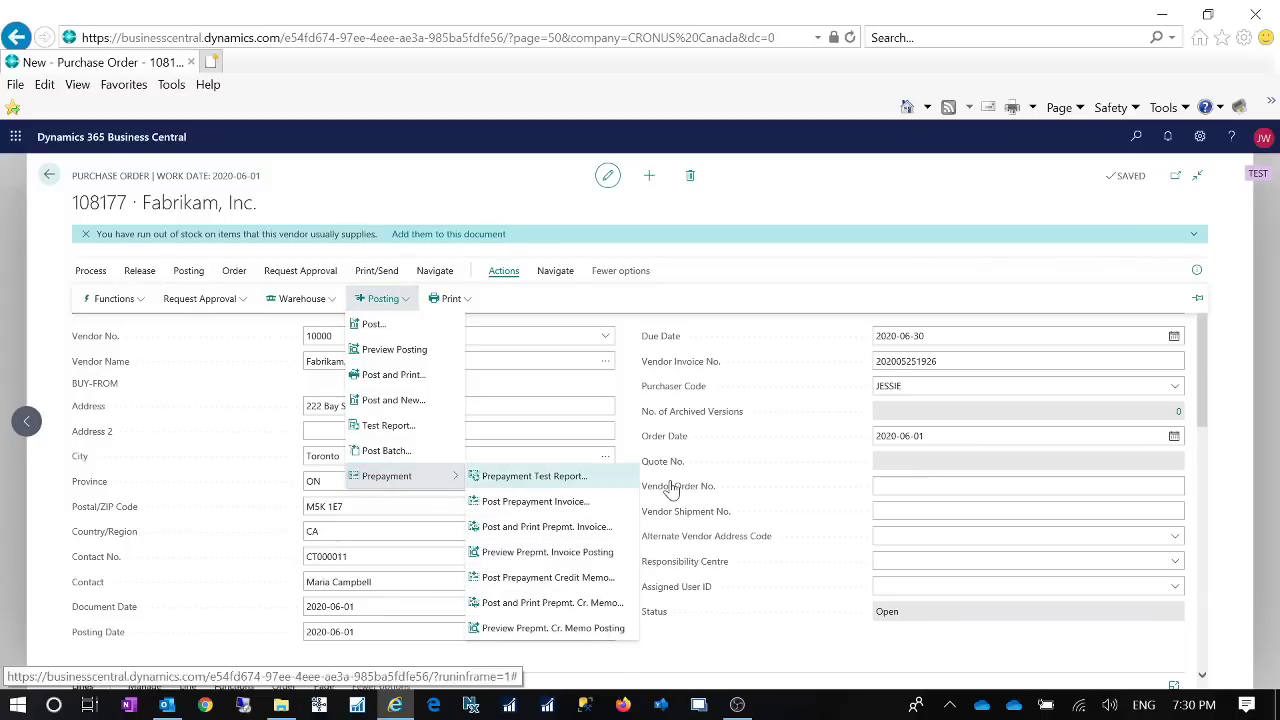
left_click(575, 578)
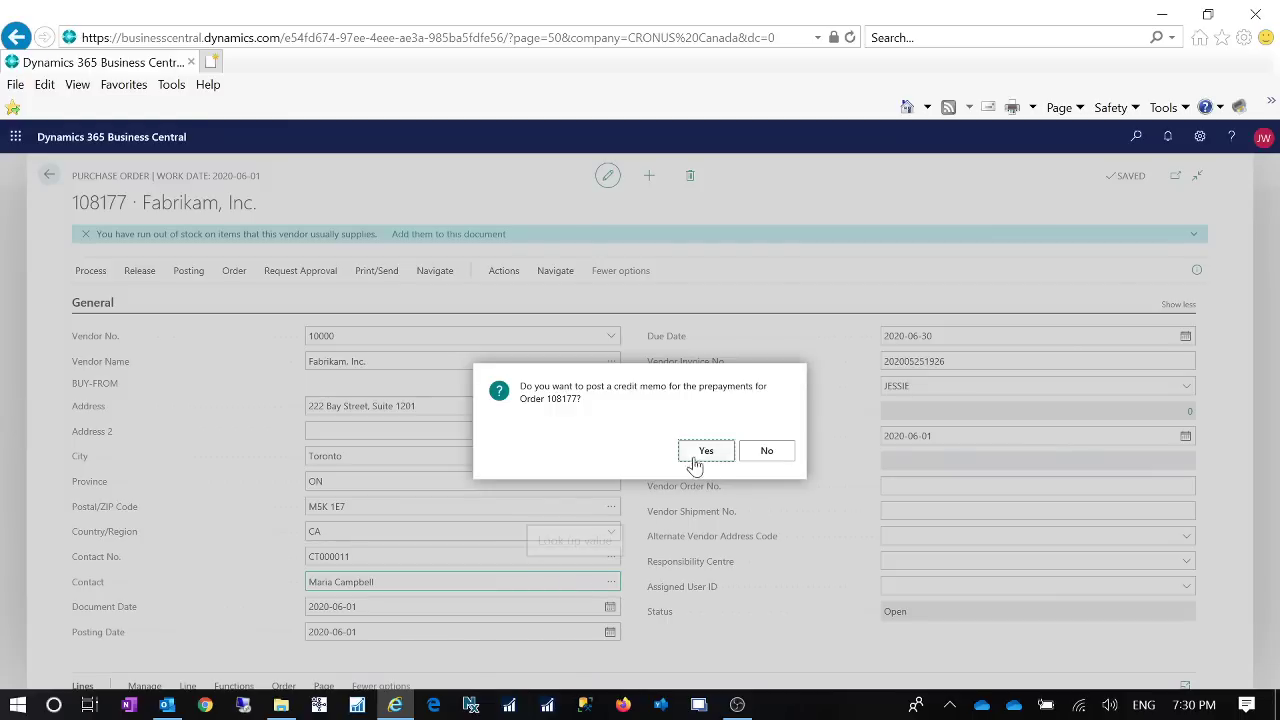
key("Return")
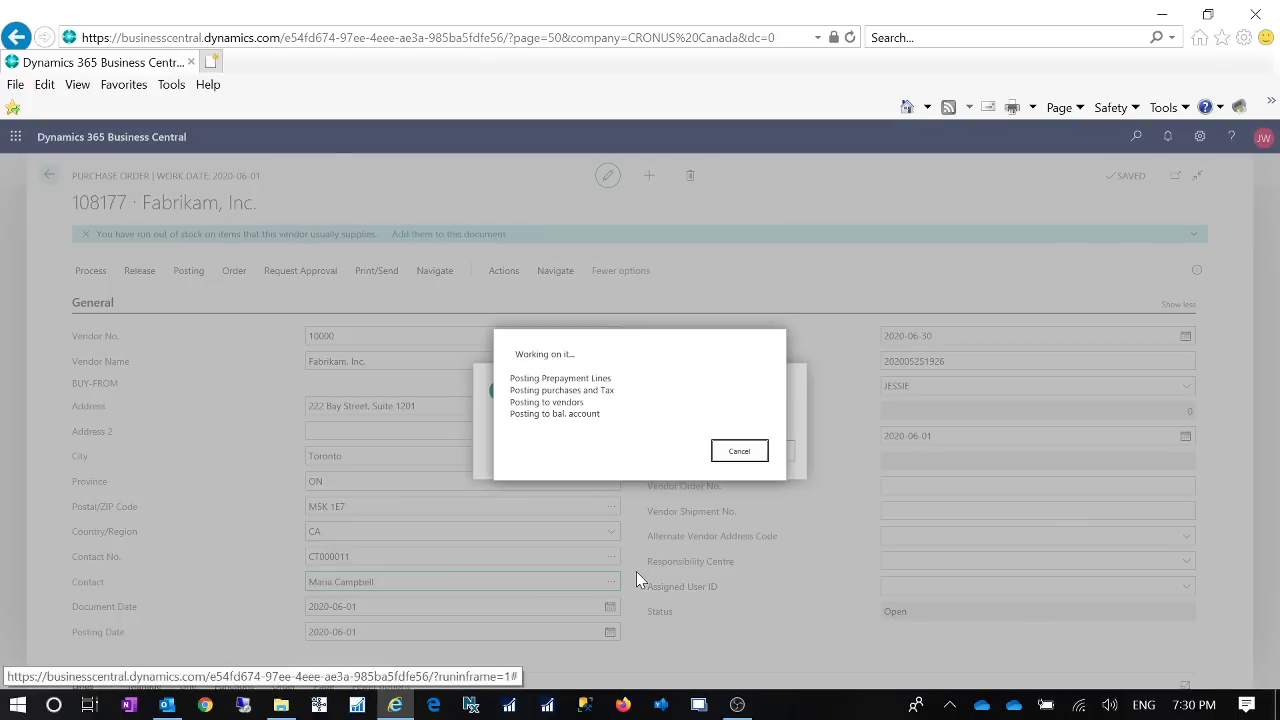
Try to change the item number on the purchase order line to 1004, Acerola Whitening Toner.
scroll(703, 529, "down", 3)
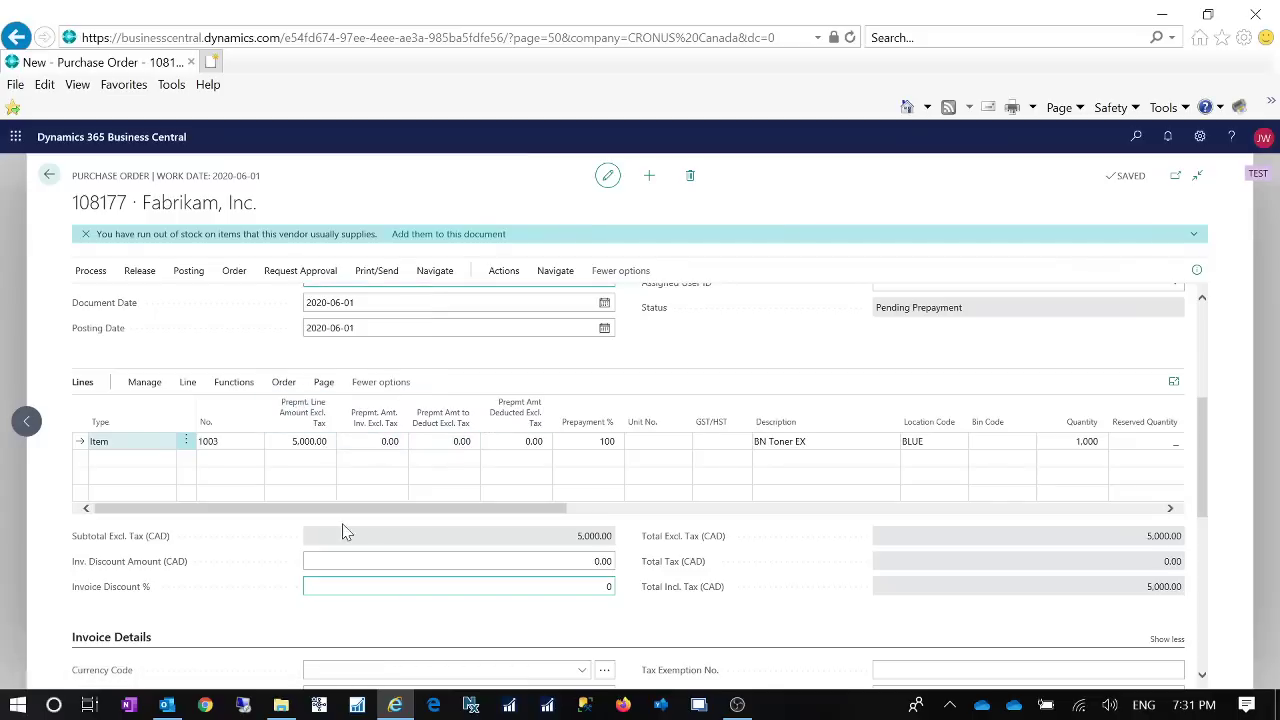
left_click(250, 445)
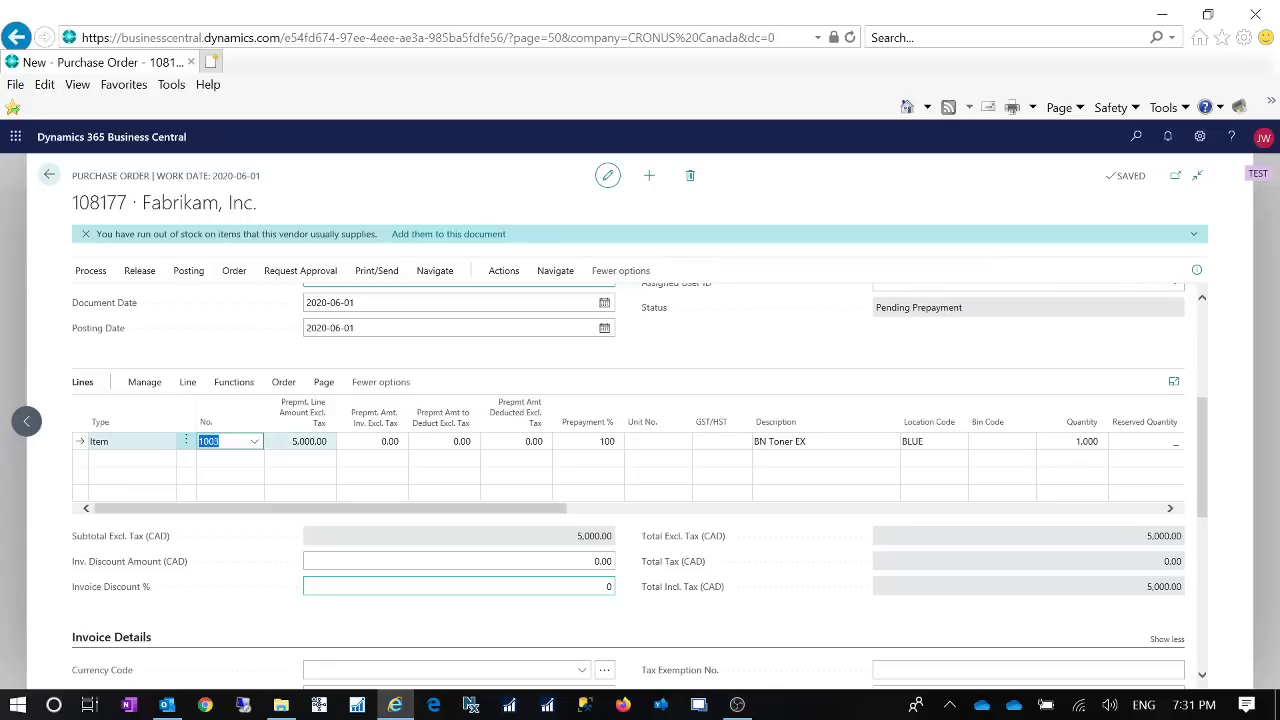
left_click(254, 443)
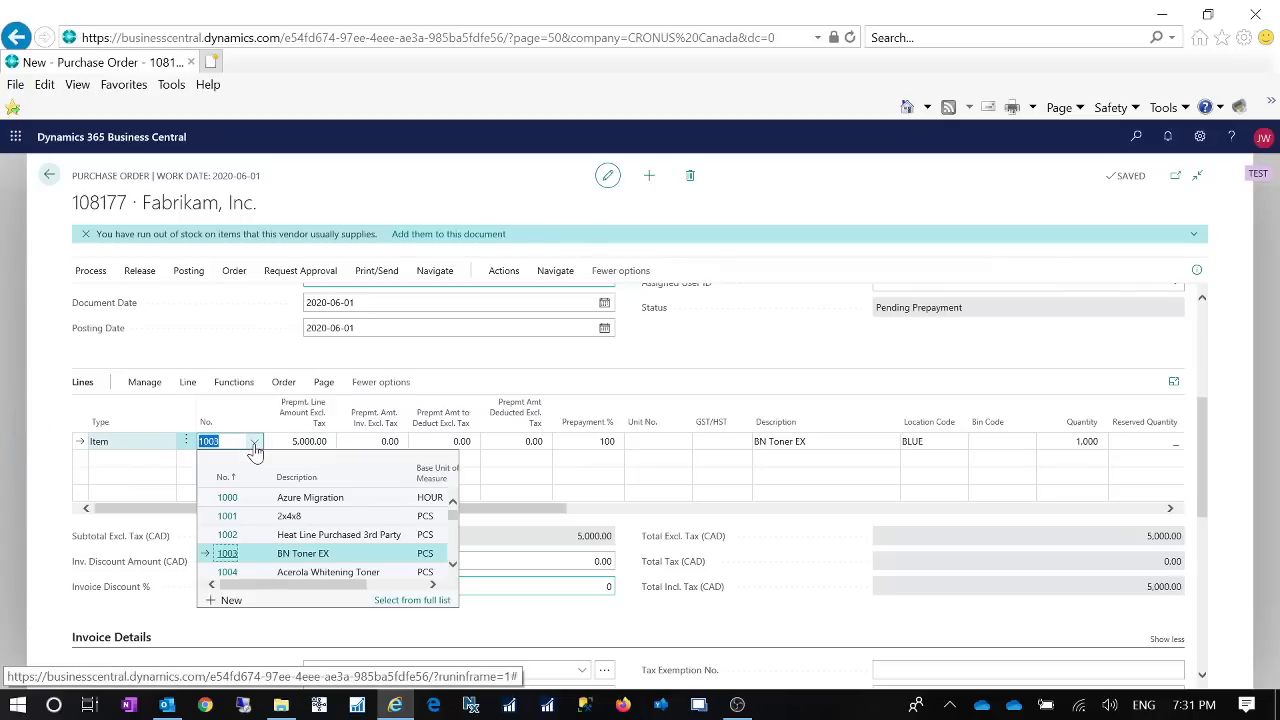
key("Down")
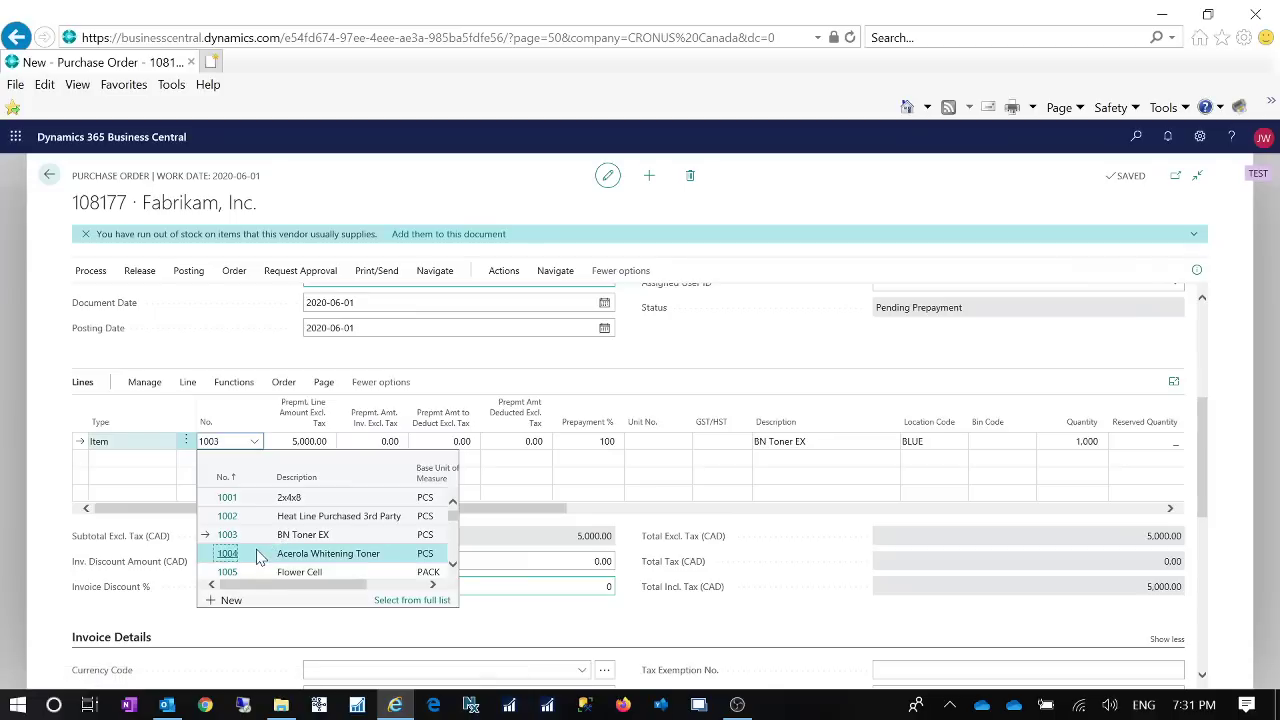
left_click(258, 557)
key("Tab")
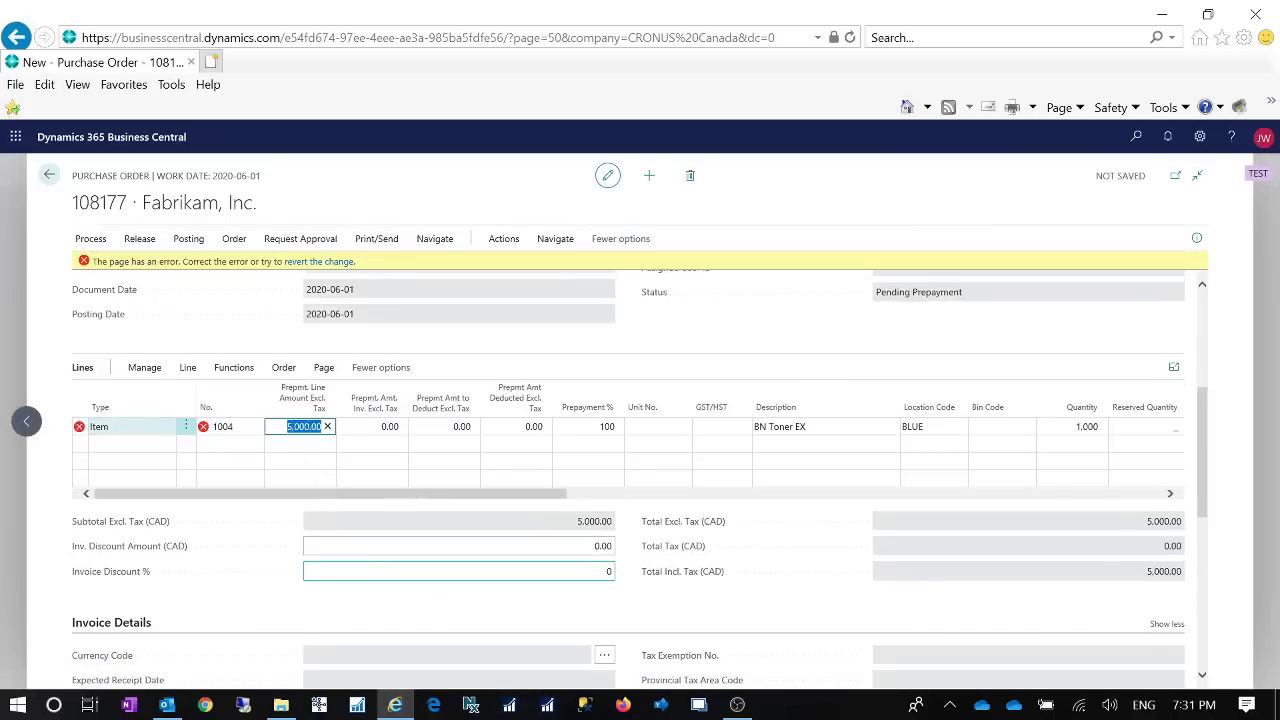
Reopen the purchase order and change the item on its line to 1004, Acerola Whitening Toner.
scroll(626, 414, "up", 3)
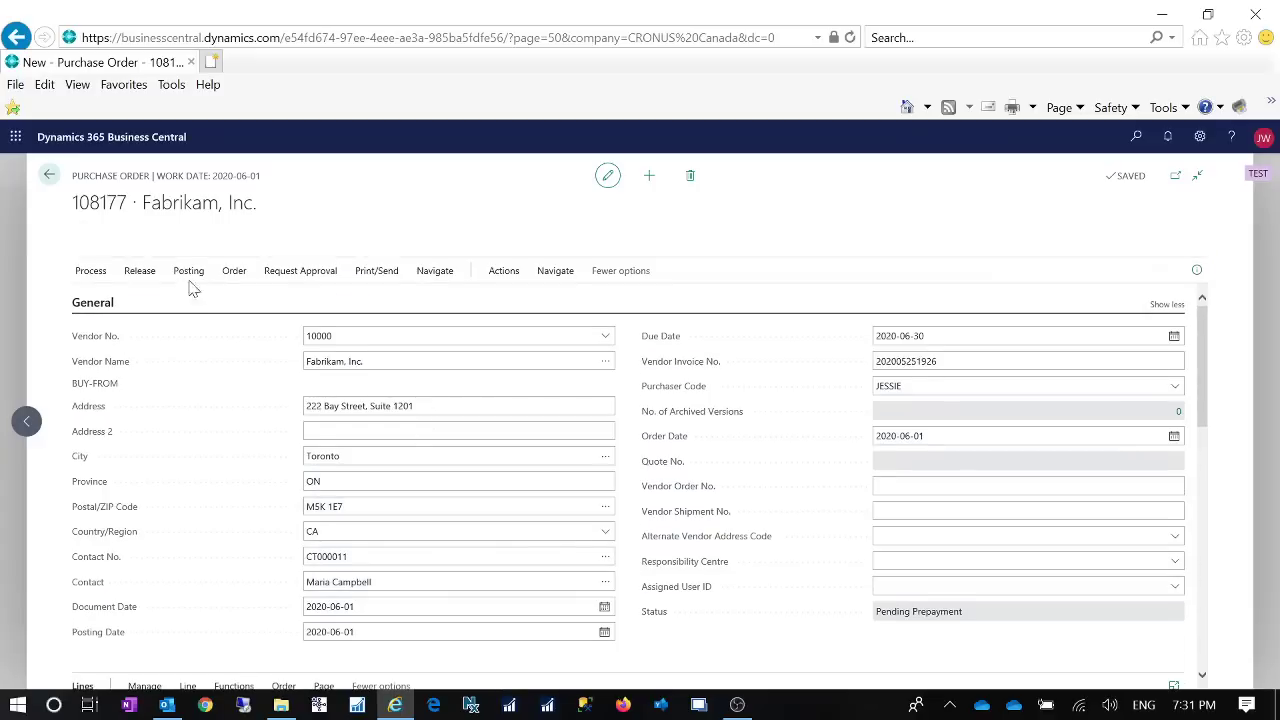
left_click(147, 273)
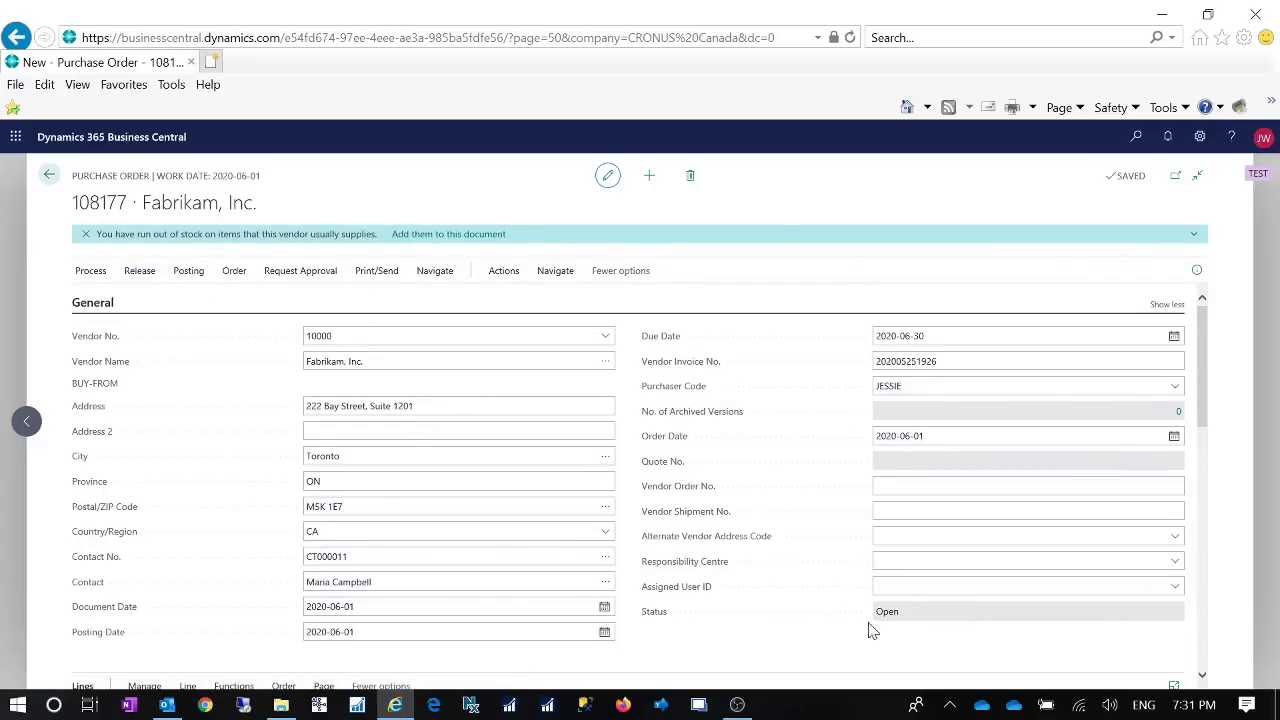
scroll(910, 618, "down", 3)
left_click(240, 502)
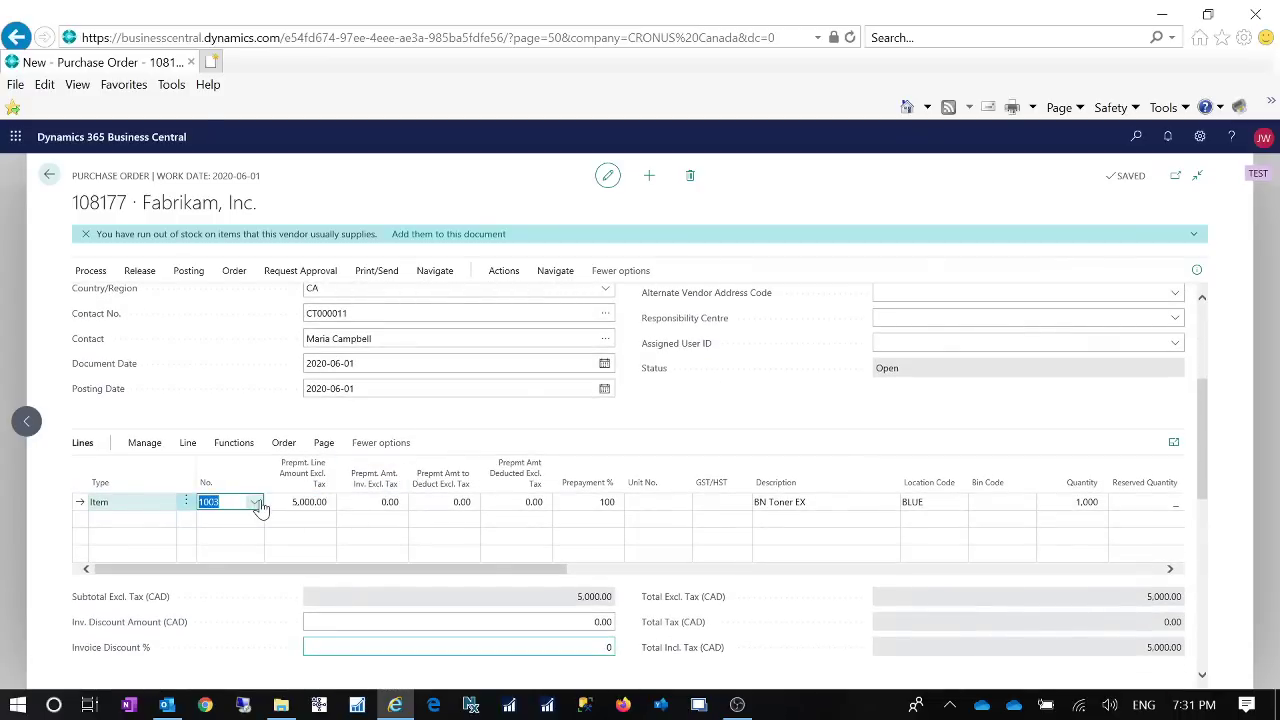
left_click(256, 502)
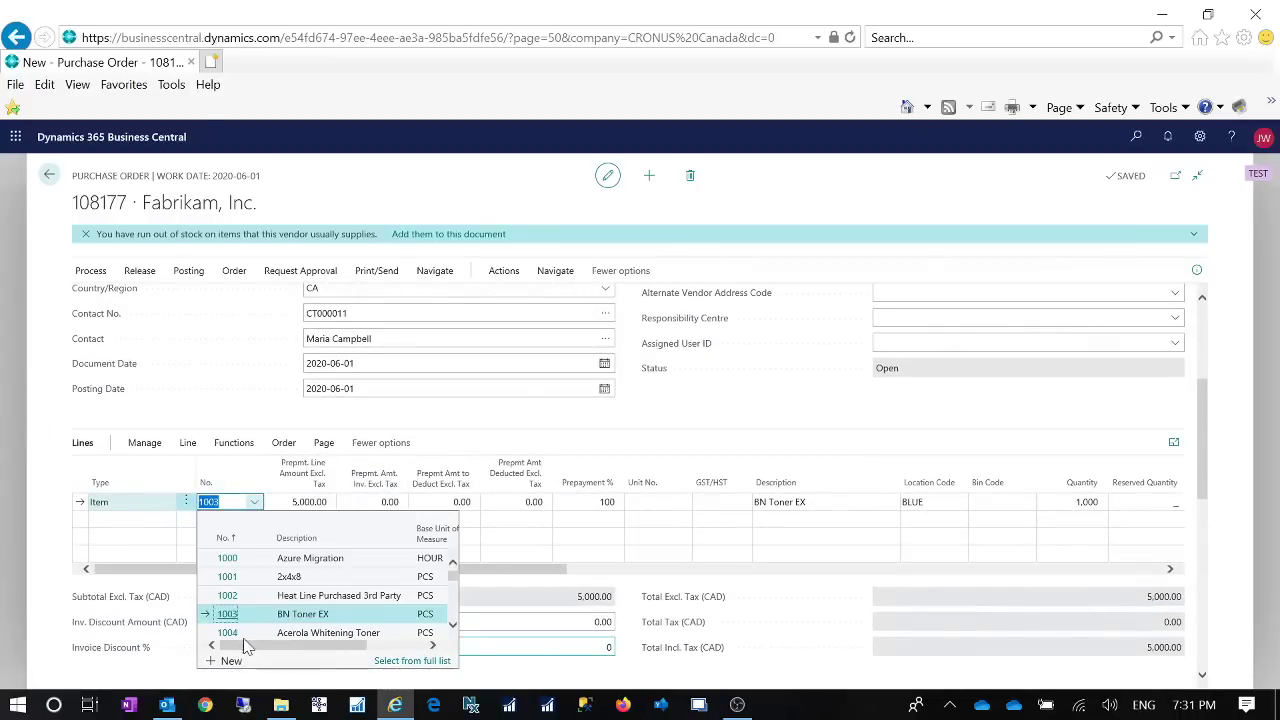
key("Down")
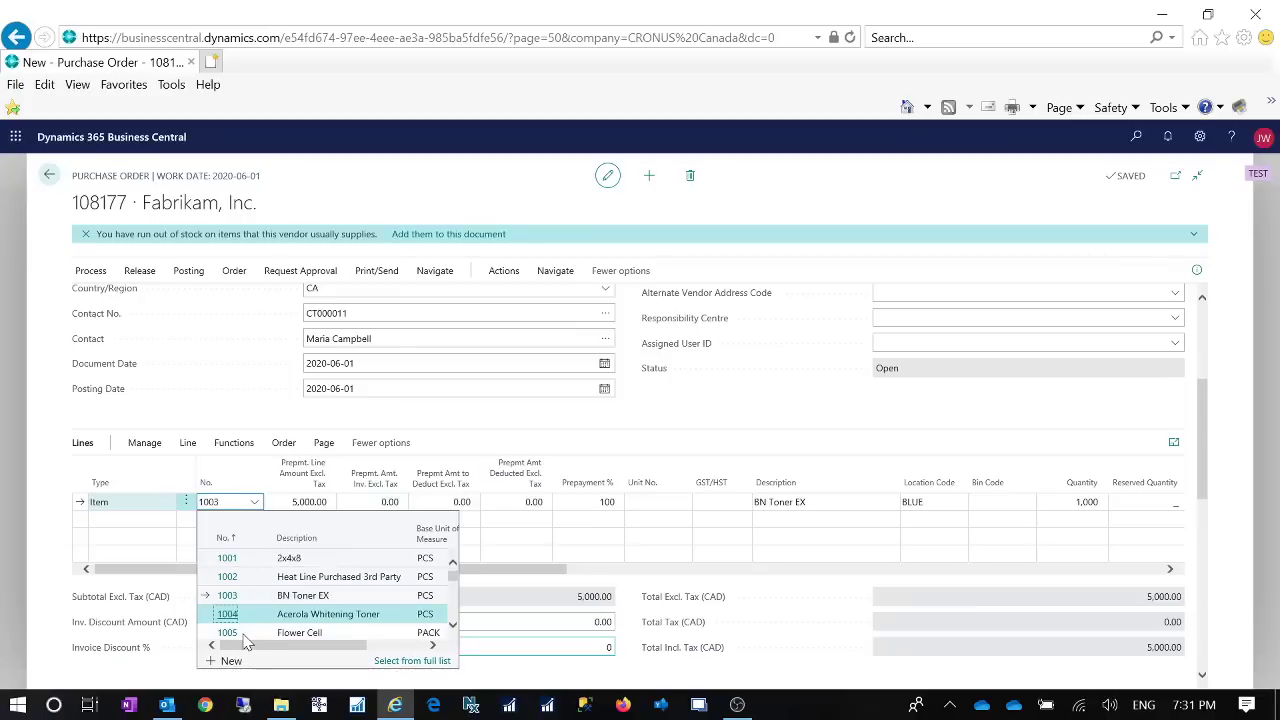
key("Return")
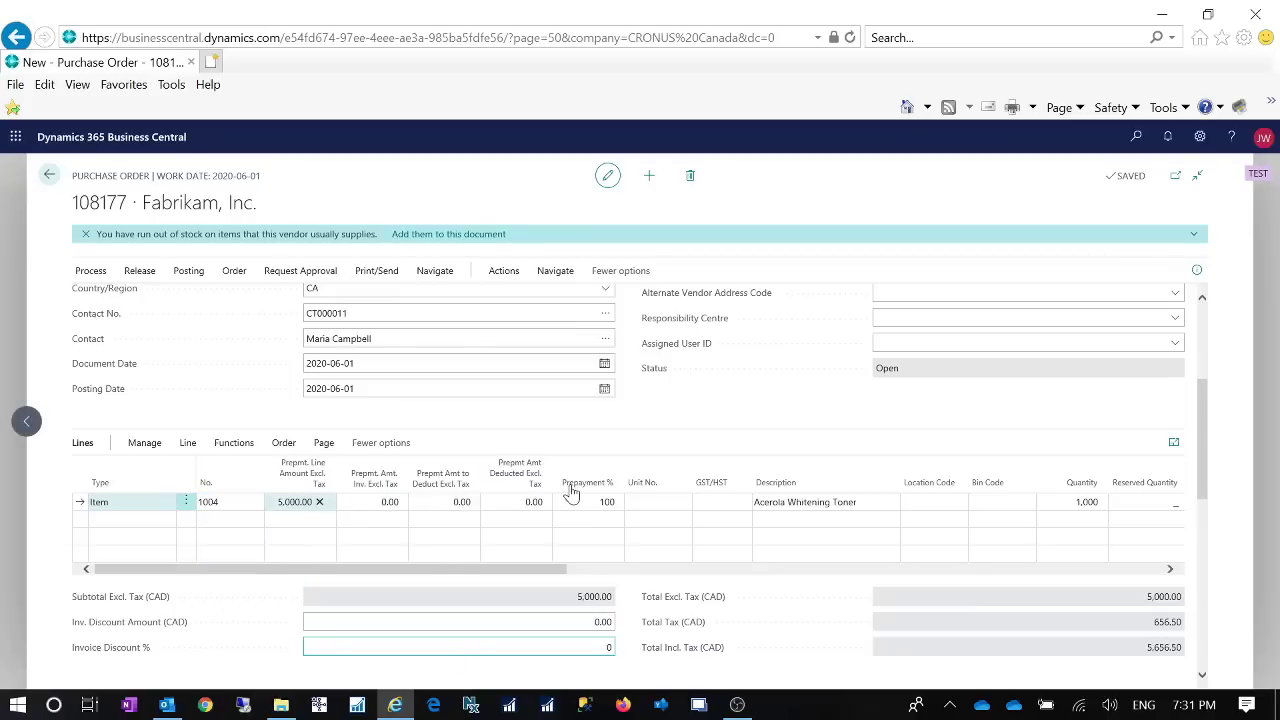
key("Tab")
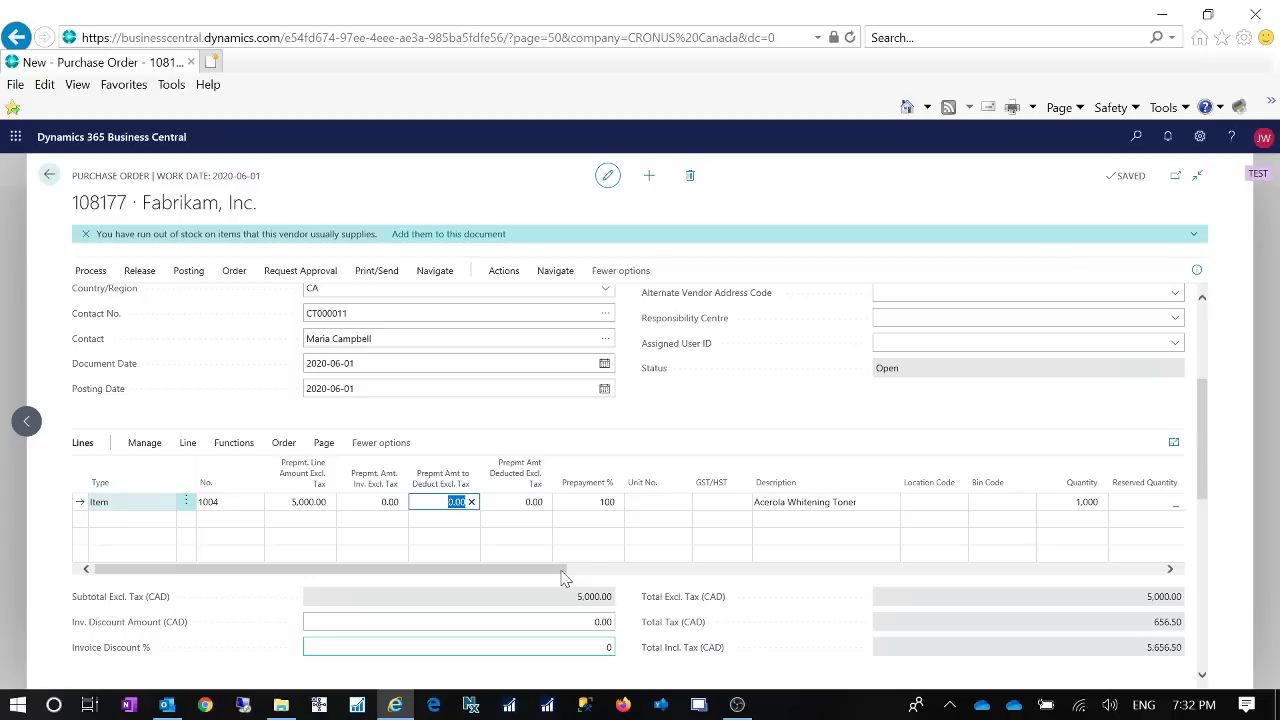
Open General Ledger Setup, check the Allow Posting From and Allow Posting To dates, and return to the purchase order.
left_click_drag(561, 570, 273, 468)
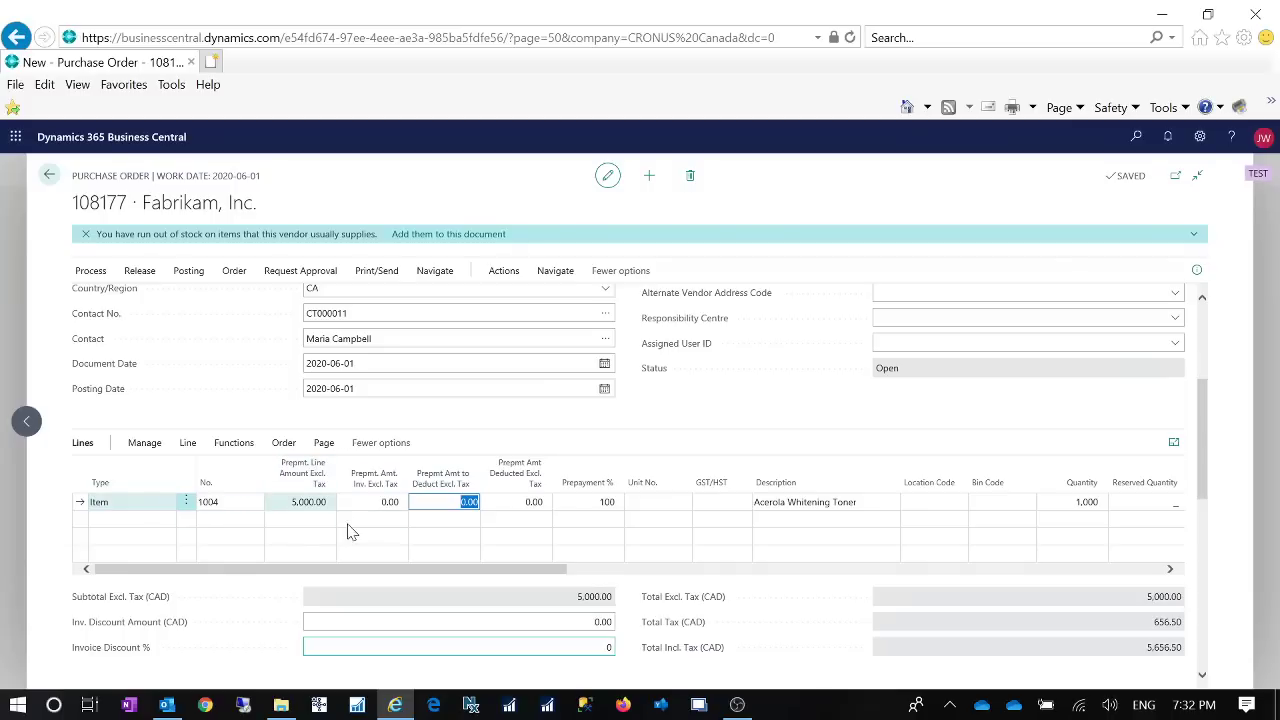
scroll(824, 560, "down", 3)
scroll(824, 577, "up", 2)
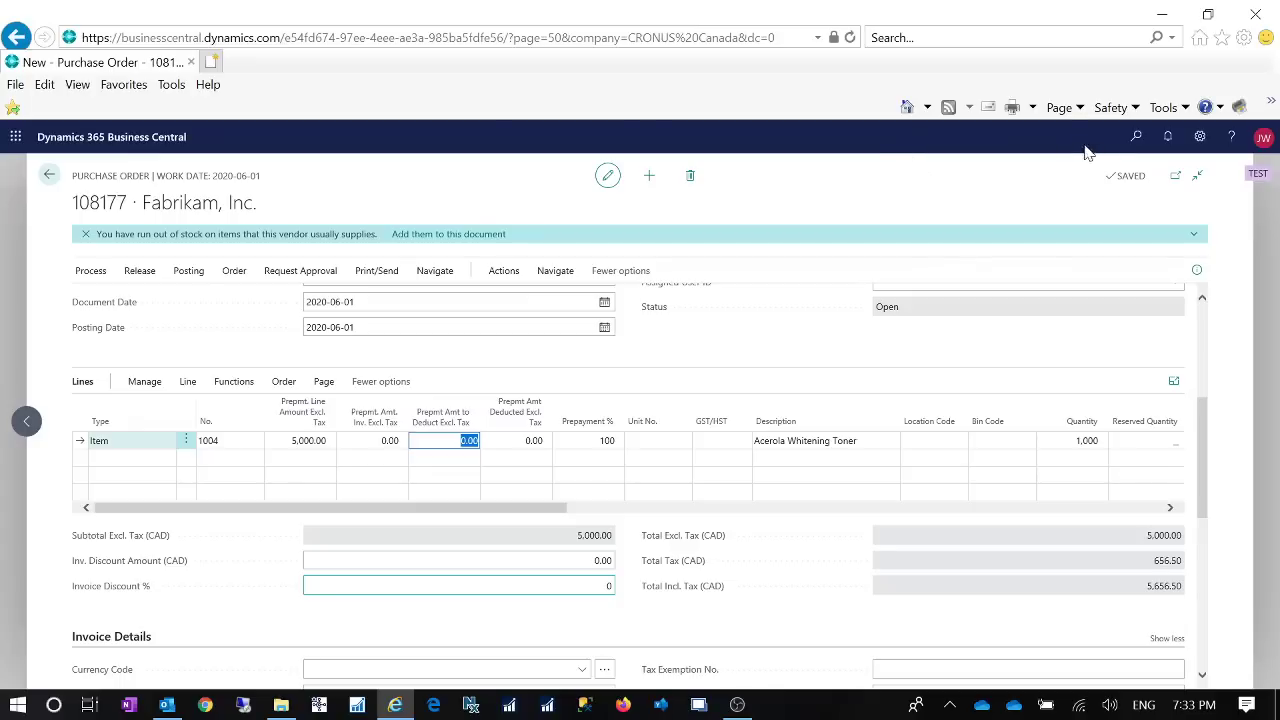
left_click(1135, 140)
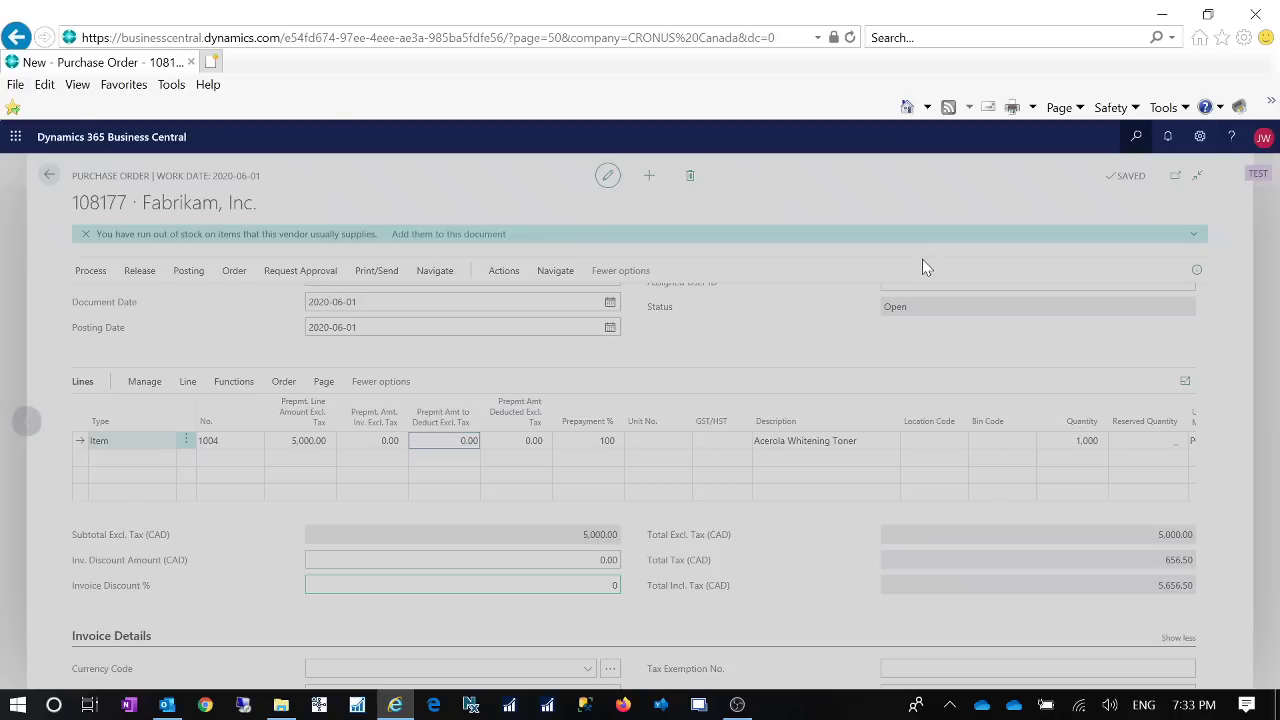
type("general ledger")
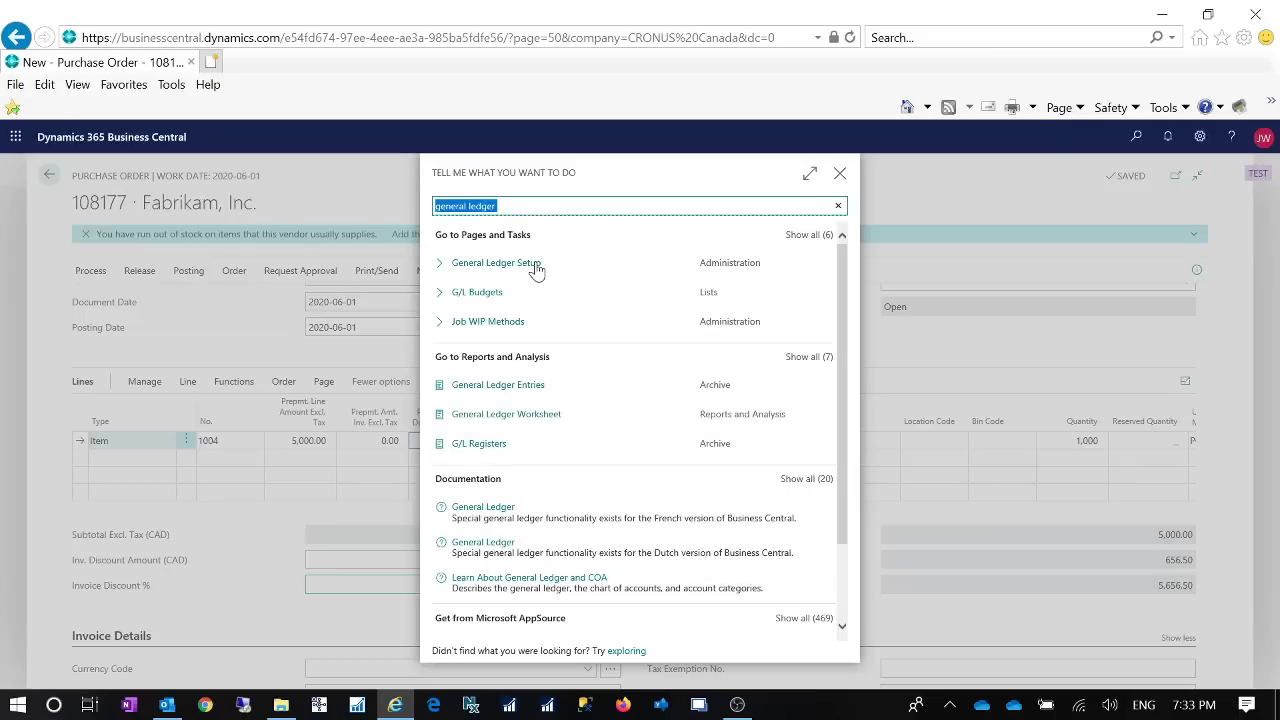
left_click(536, 268)
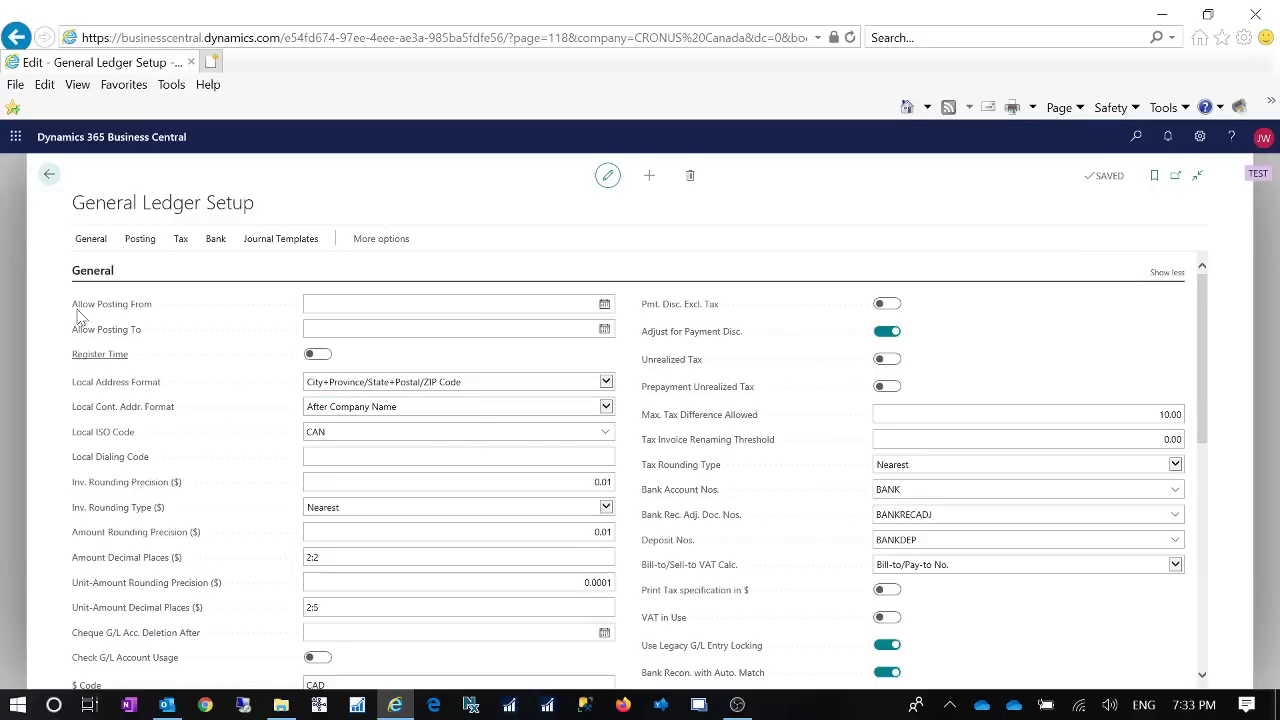
left_click(400, 304)
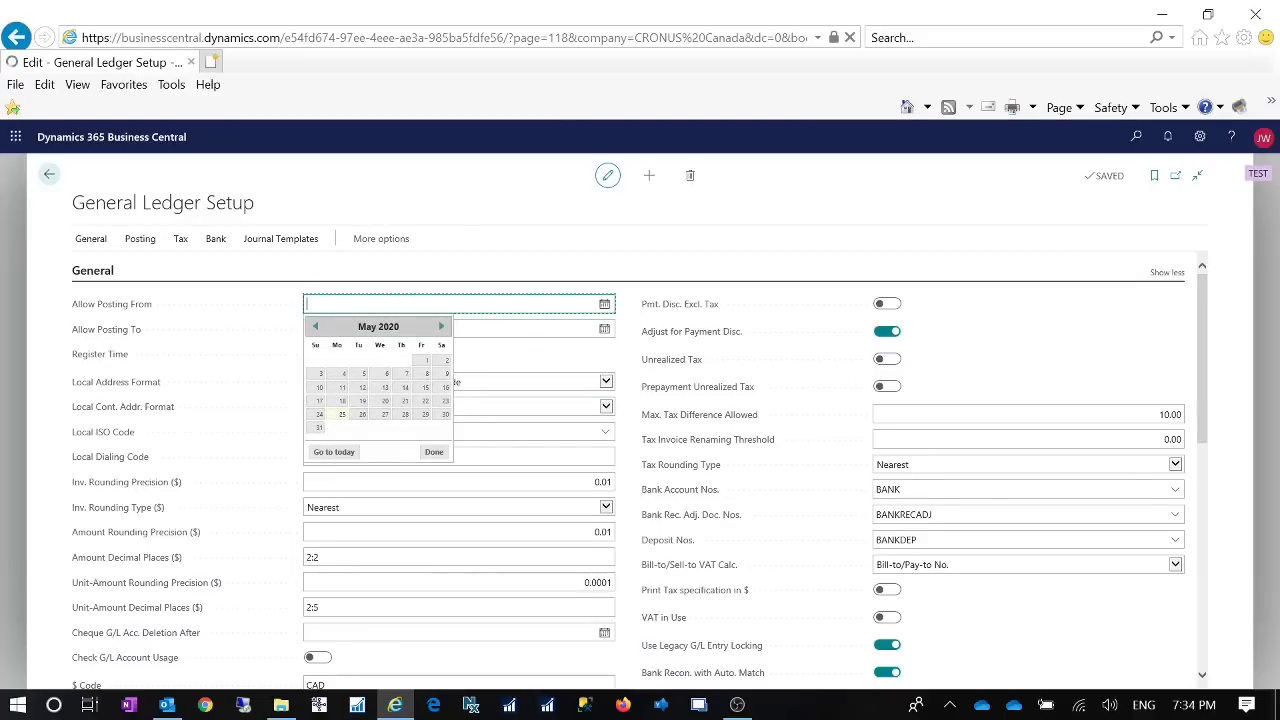
left_click(400, 329)
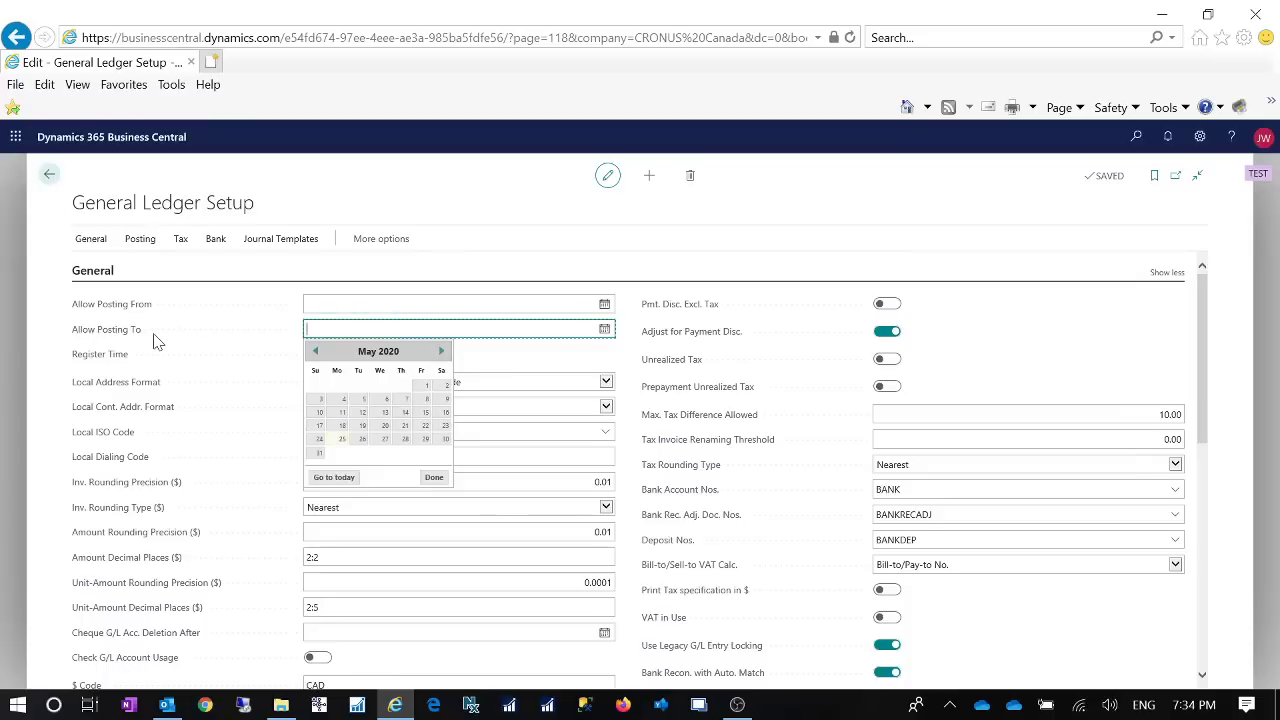
left_click(49, 176)
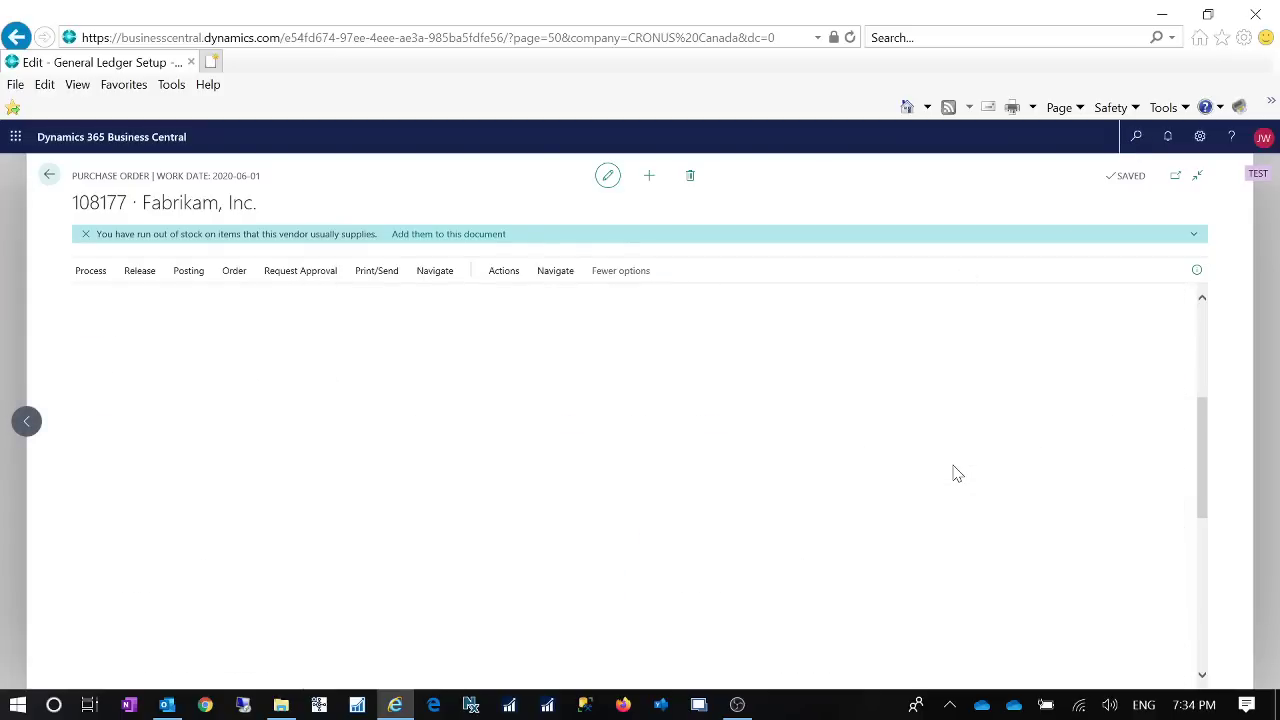
Open User Setup, check the users' allowed posting date ranges, and return to the purchase order.
key("alt+q")
type("user setup")
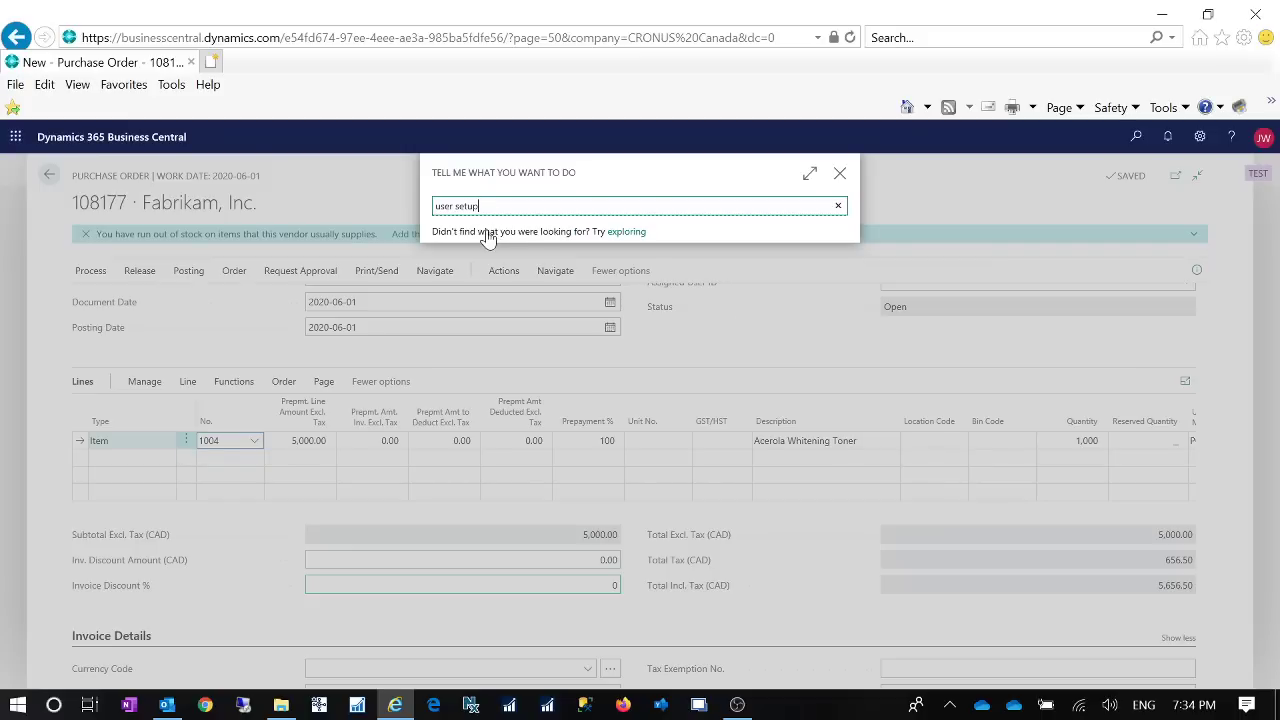
left_click(485, 272)
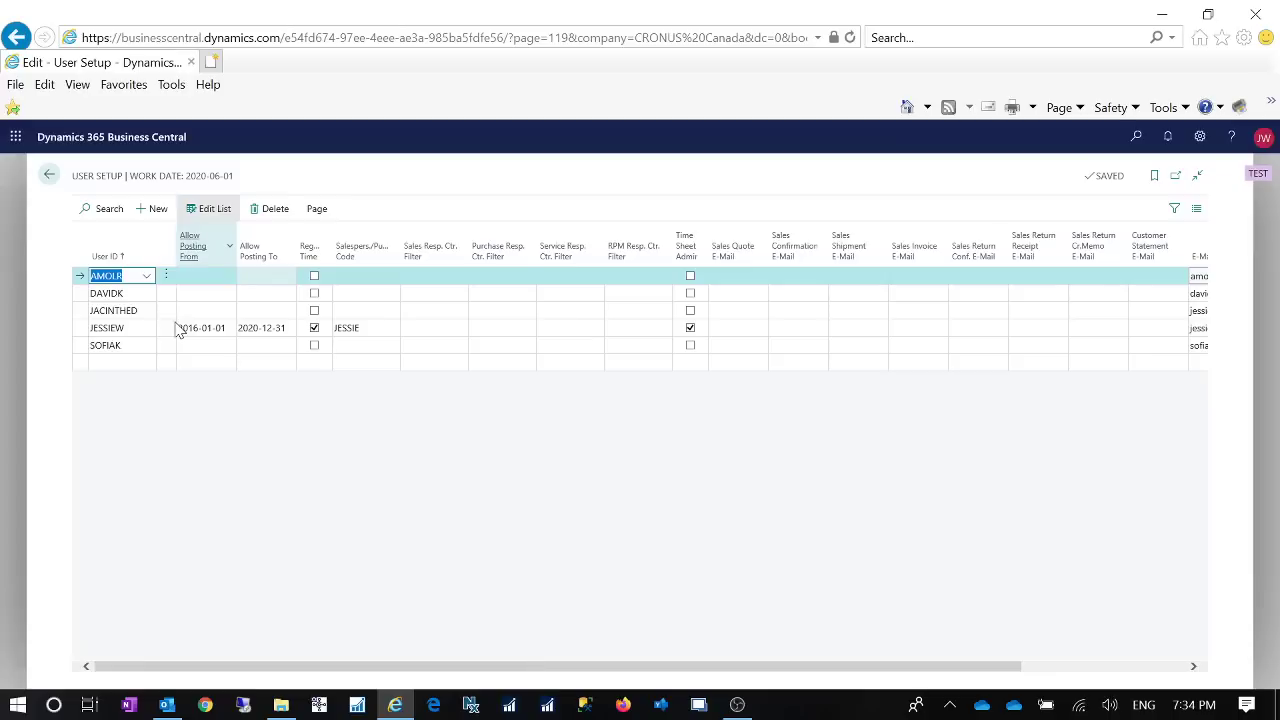
left_click(55, 179)
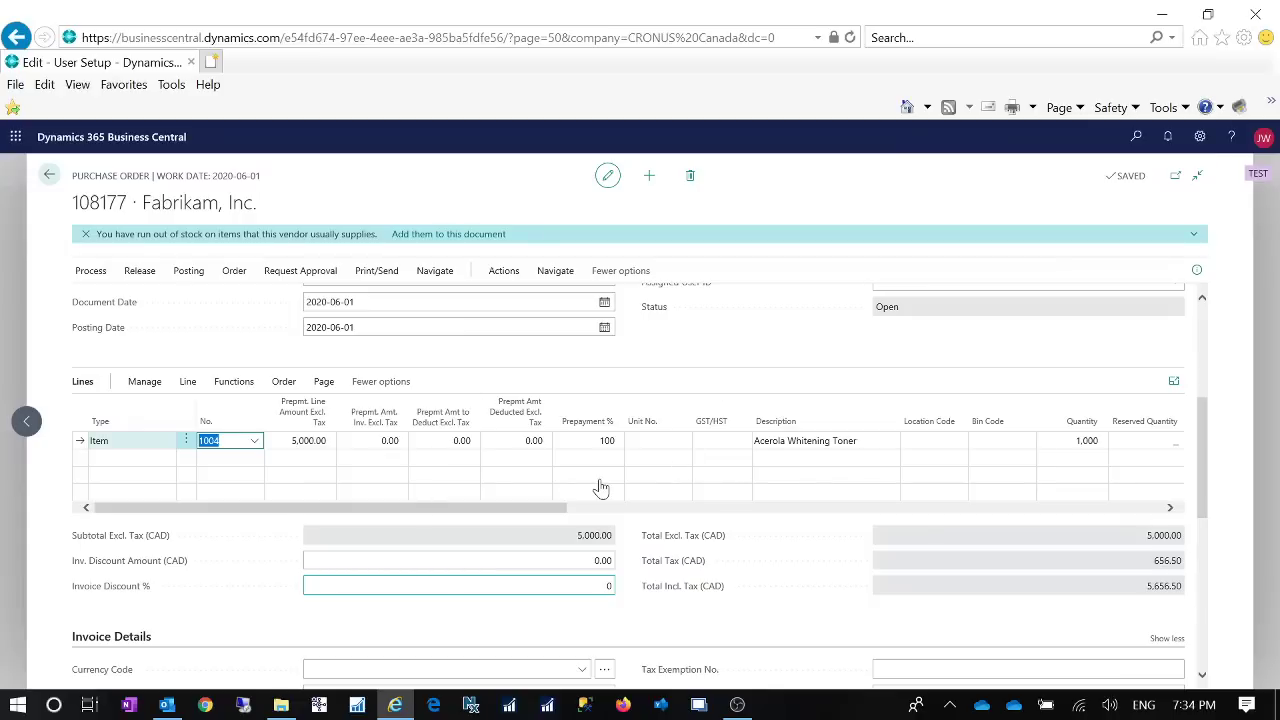
Review the purchase order's general details, posting date and invoice details.
scroll(602, 487, "up", 2)
scroll(602, 487, "up", 3)
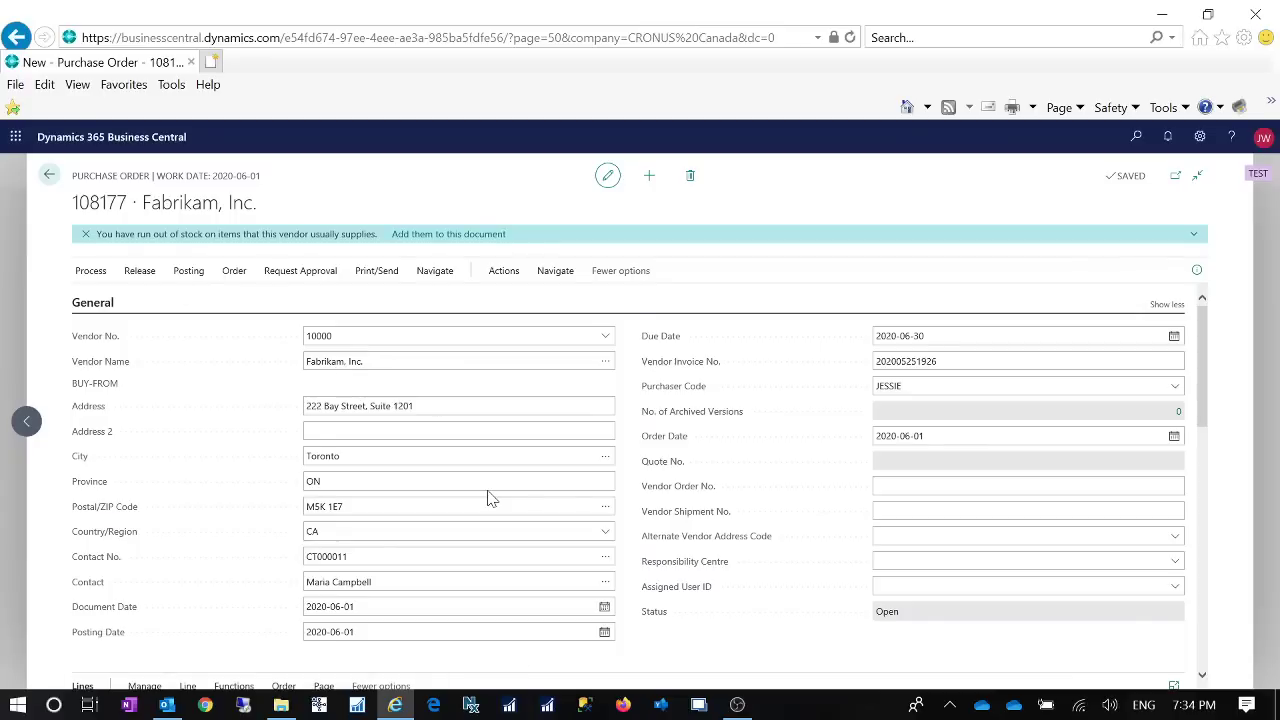
scroll(490, 498, "down", 1)
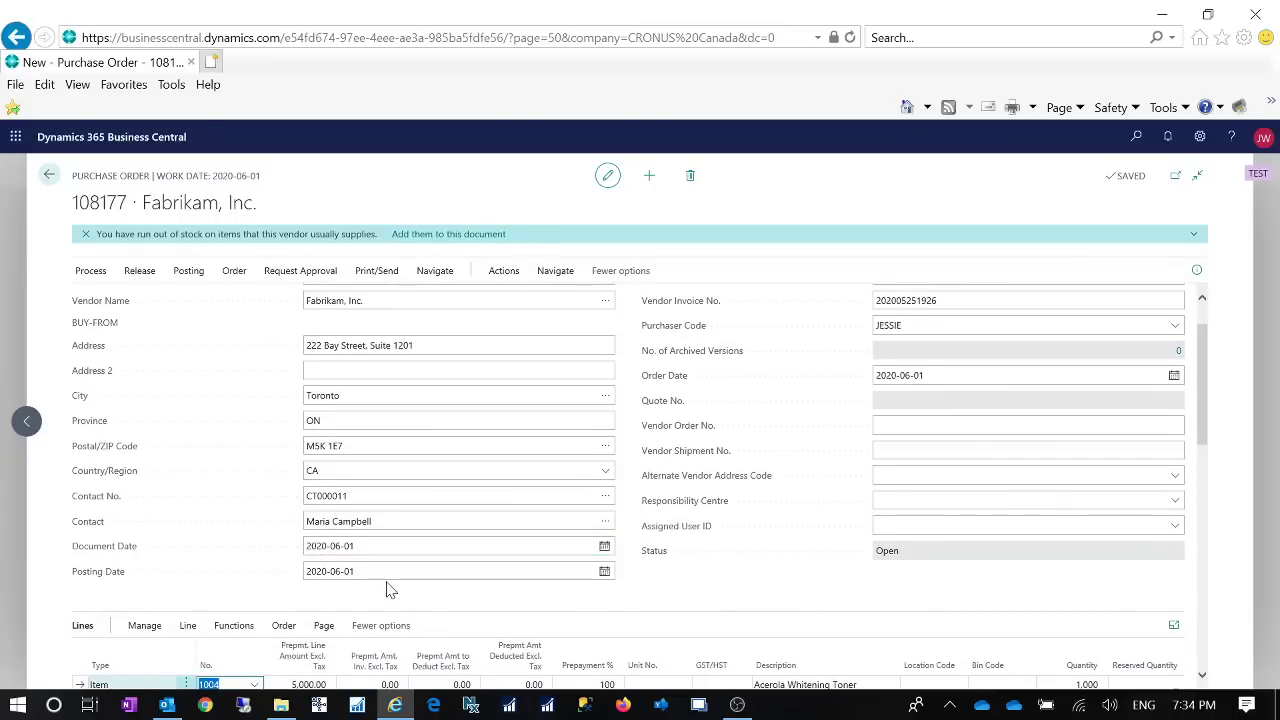
left_click(96, 576)
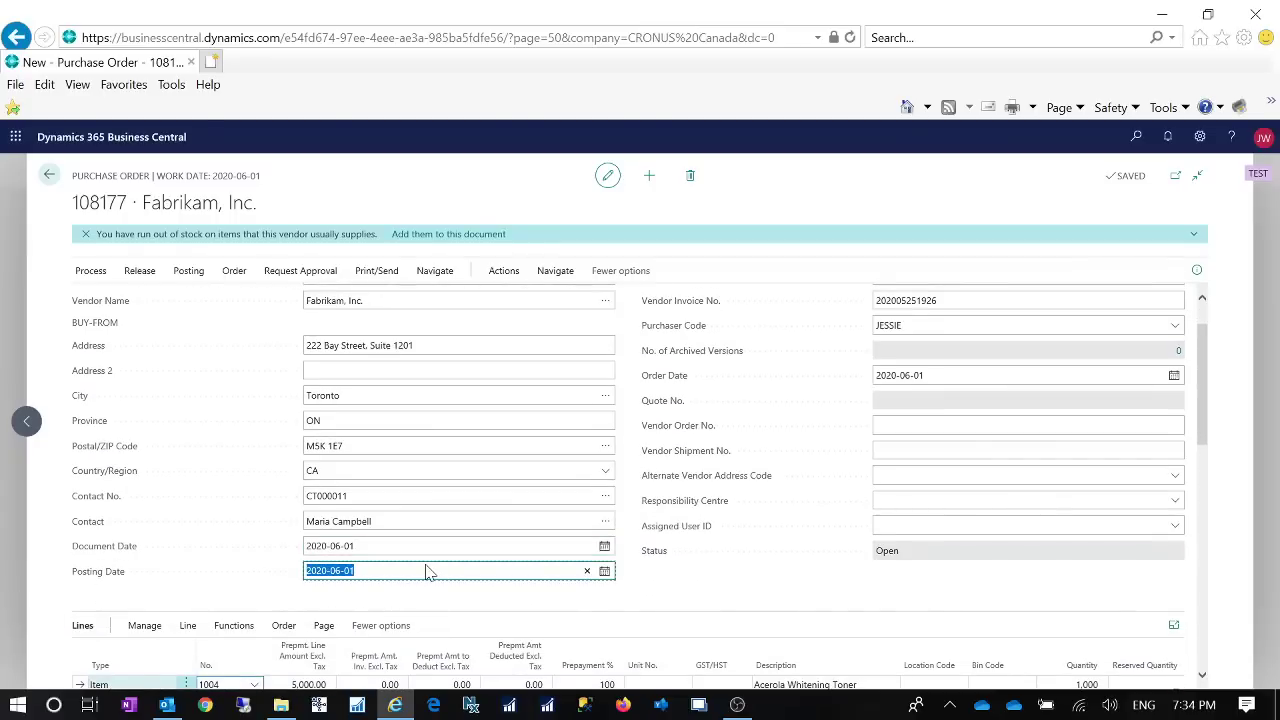
scroll(451, 563, "down", 3)
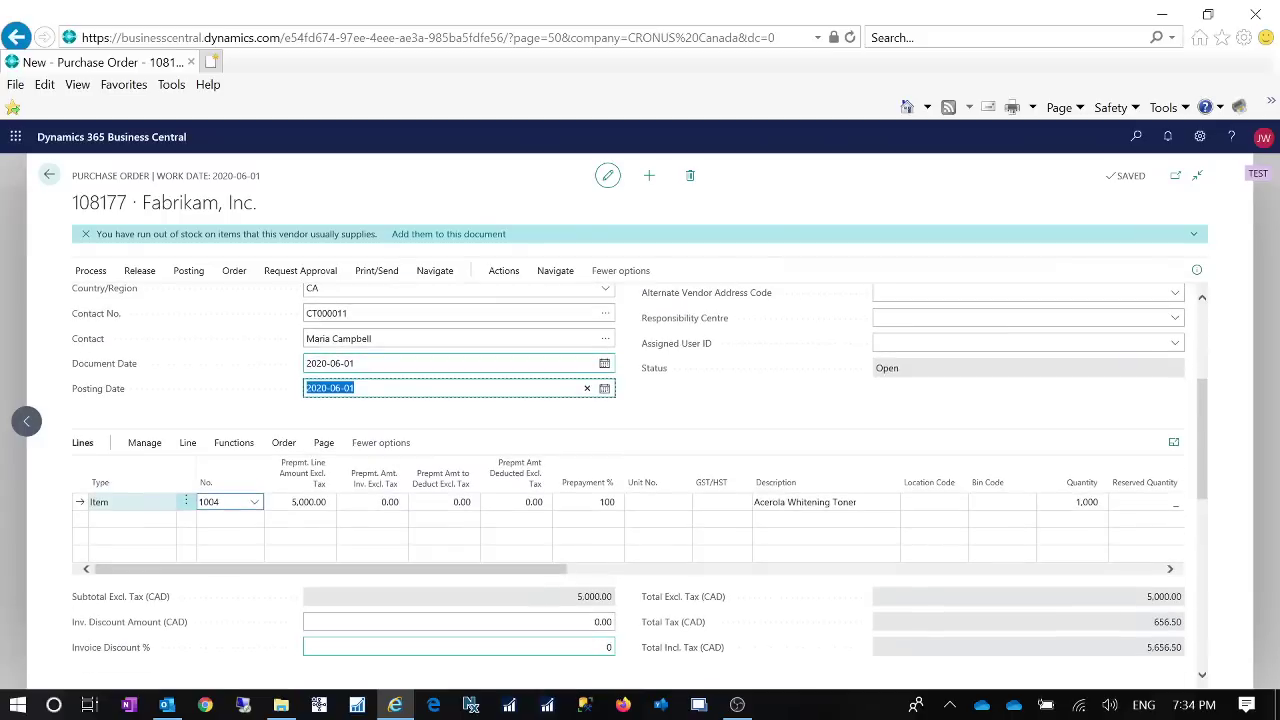
scroll(894, 566, "down", 6)
scroll(874, 560, "down", 2)
scroll(786, 620, "up", 4)
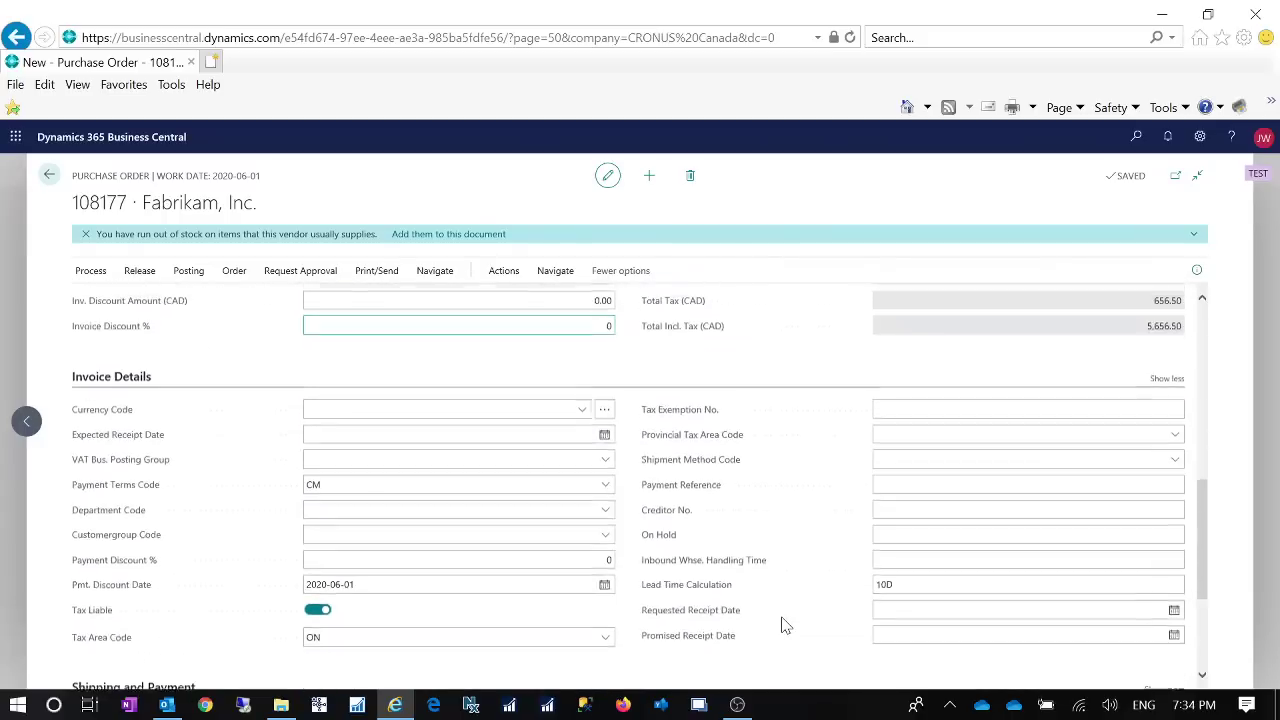
scroll(786, 624, "up", 6)
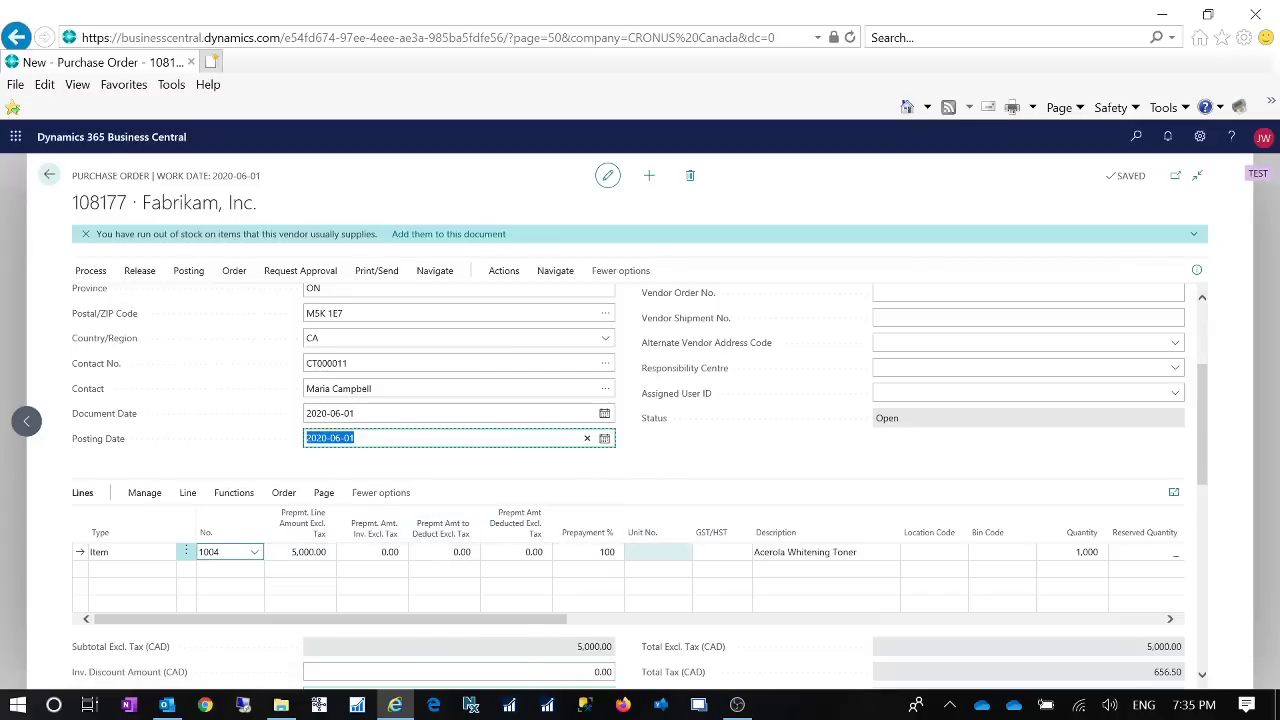
Examine the order line's prepayment amounts, quantities and tax columns, and the order's Prepayment section.
left_click_drag(494, 620, 241, 598)
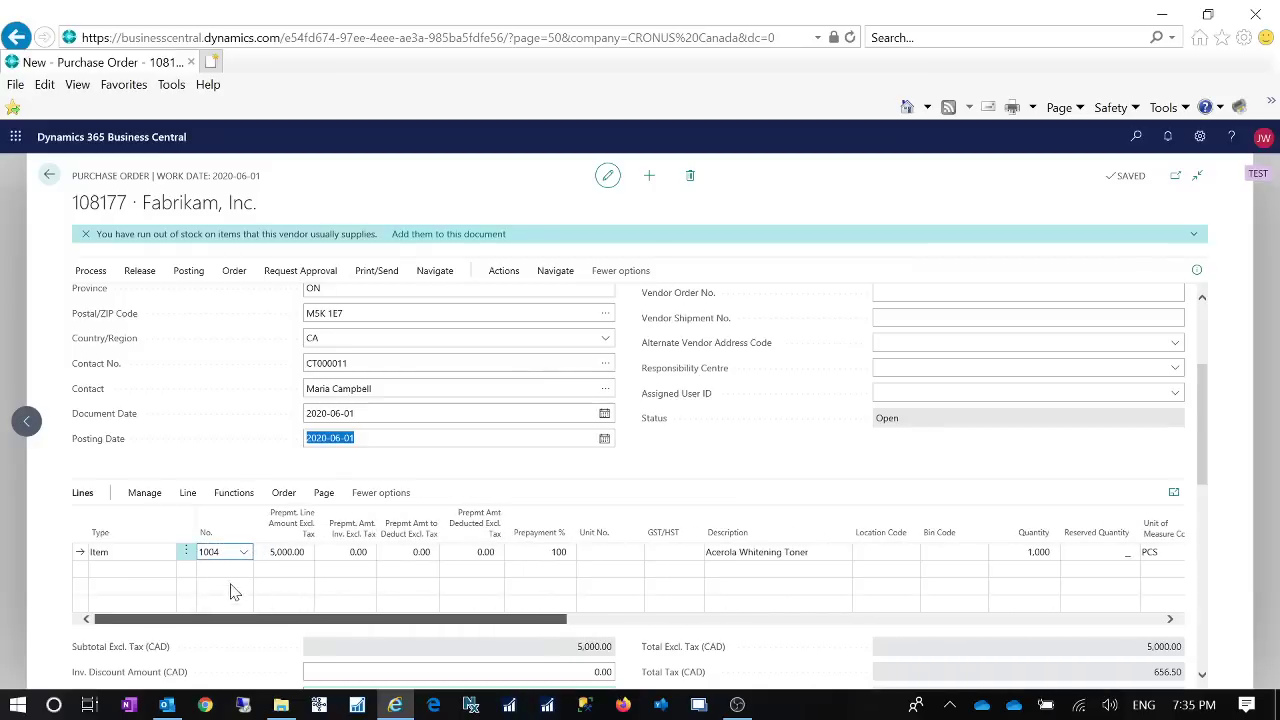
left_click_drag(438, 618, 733, 620)
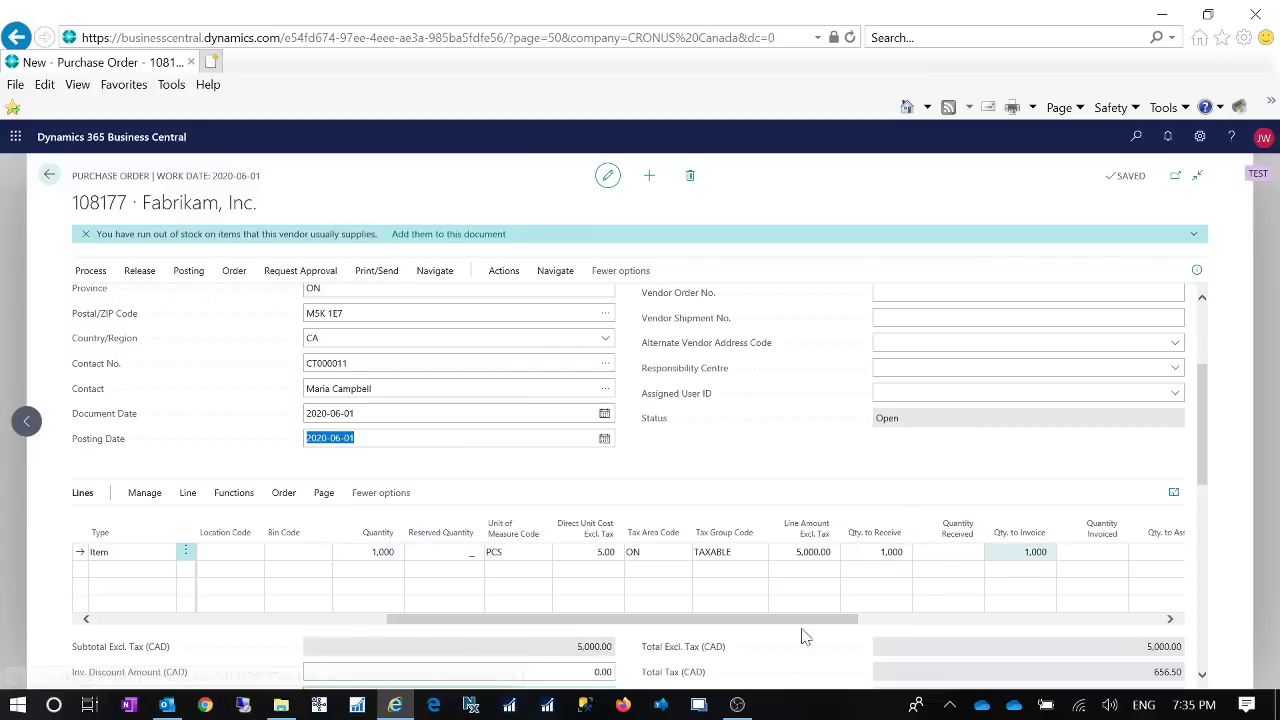
left_click_drag(512, 607, 329, 608)
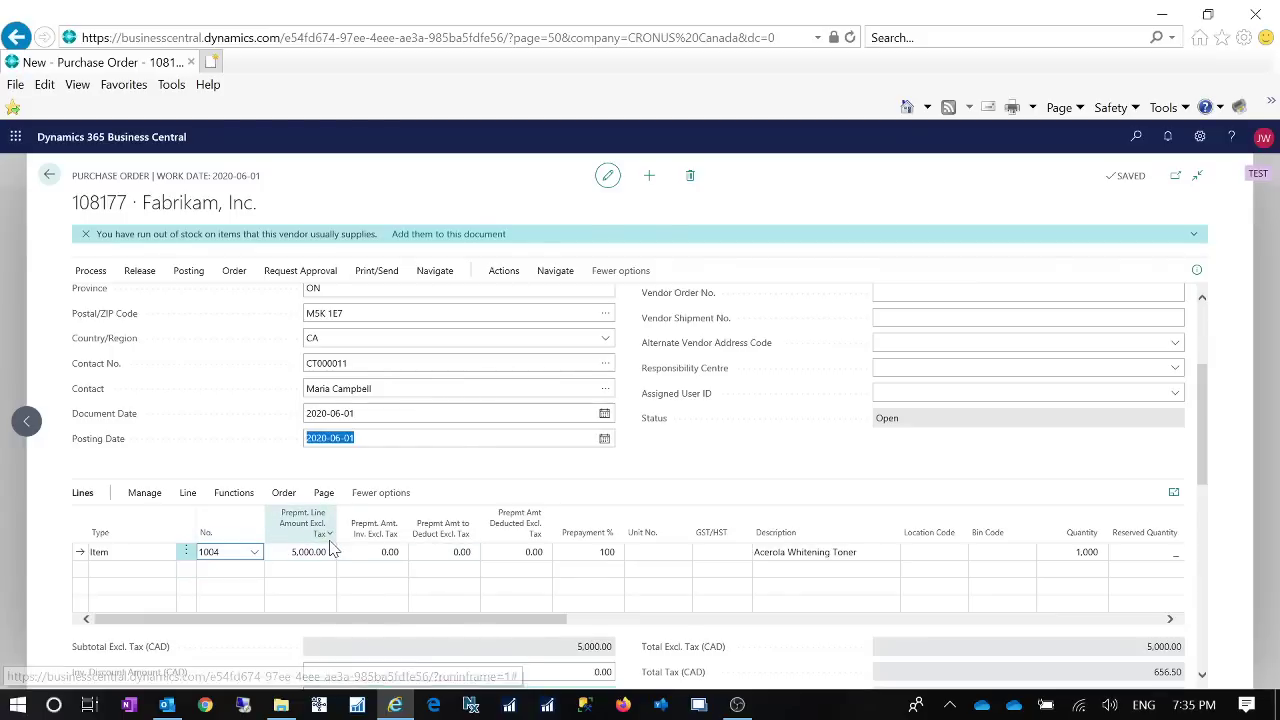
mouse_move(333, 548)
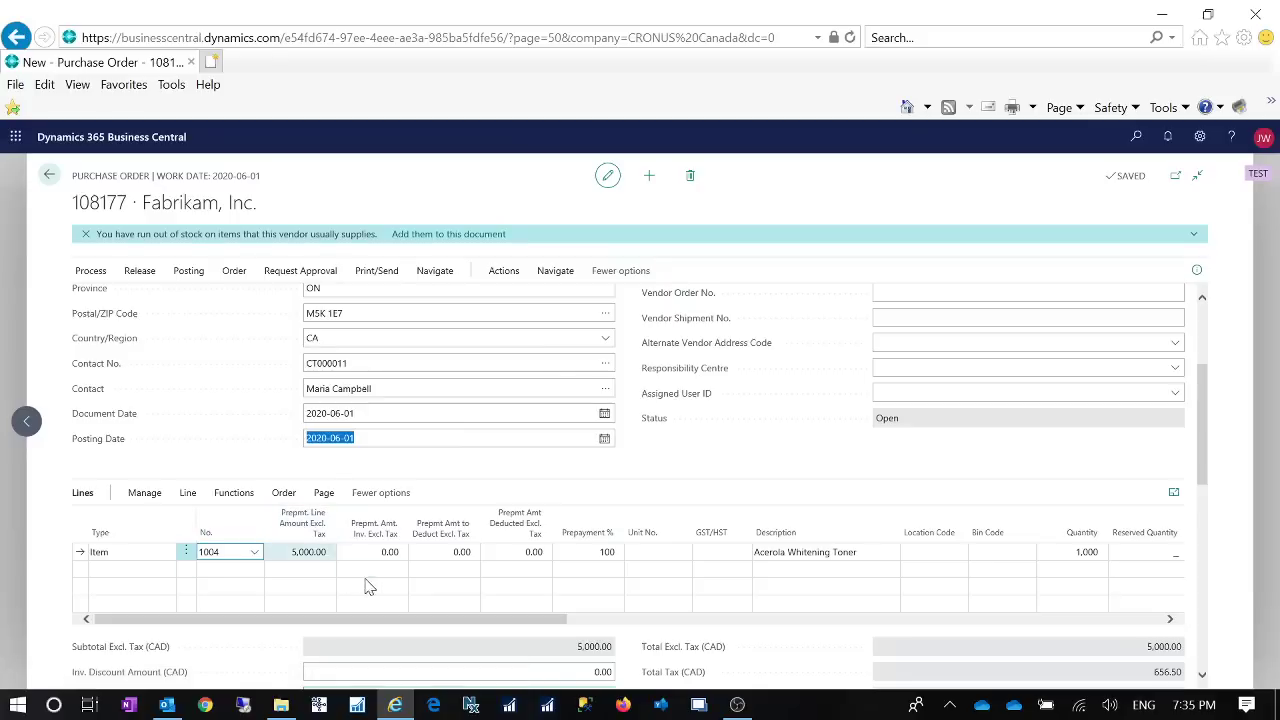
scroll(566, 611, "down", 10)
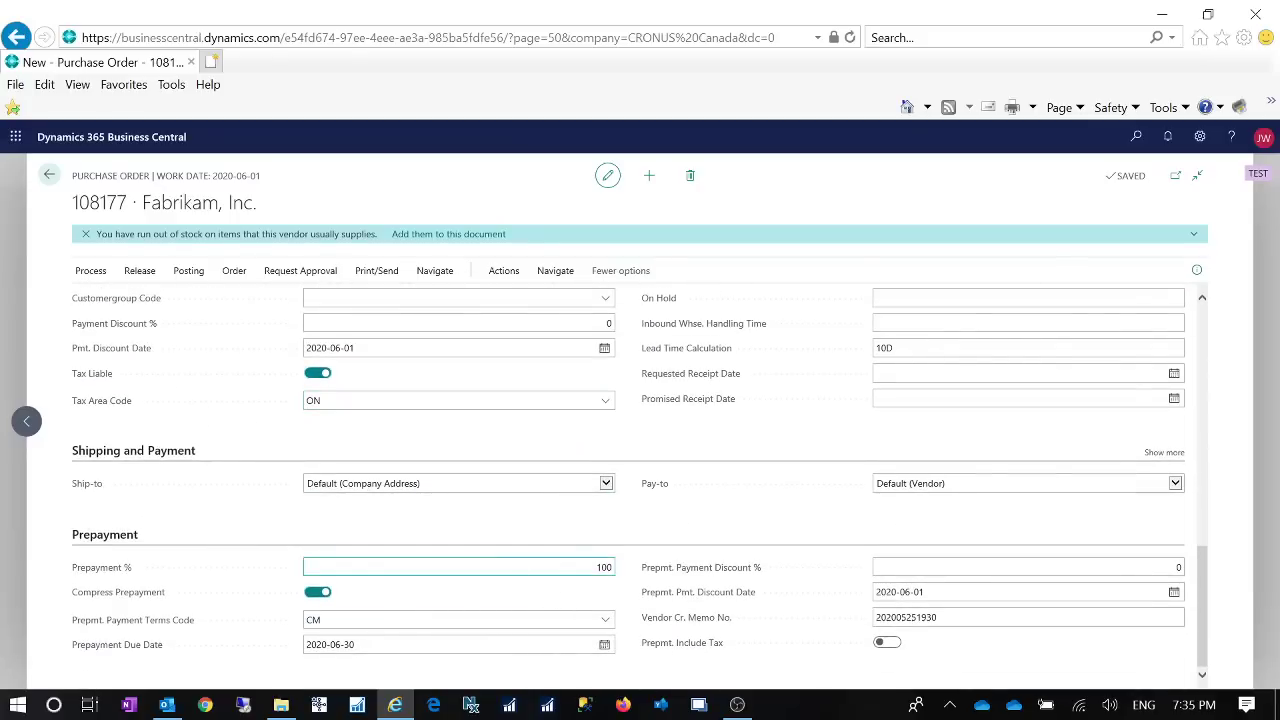
scroll(514, 566, "up", 10)
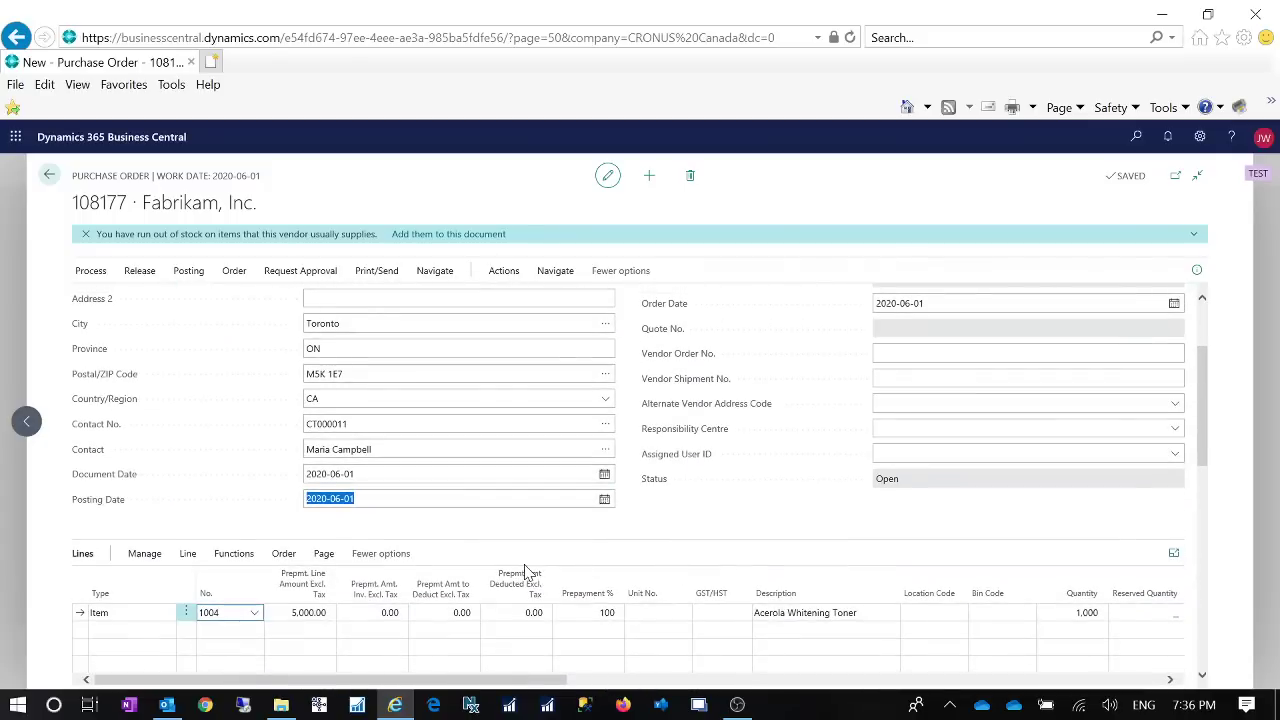
Try to post the prepayment invoice for the Fabrikam purchase order and return from the error messages to the order.
scroll(527, 570, "down", 2)
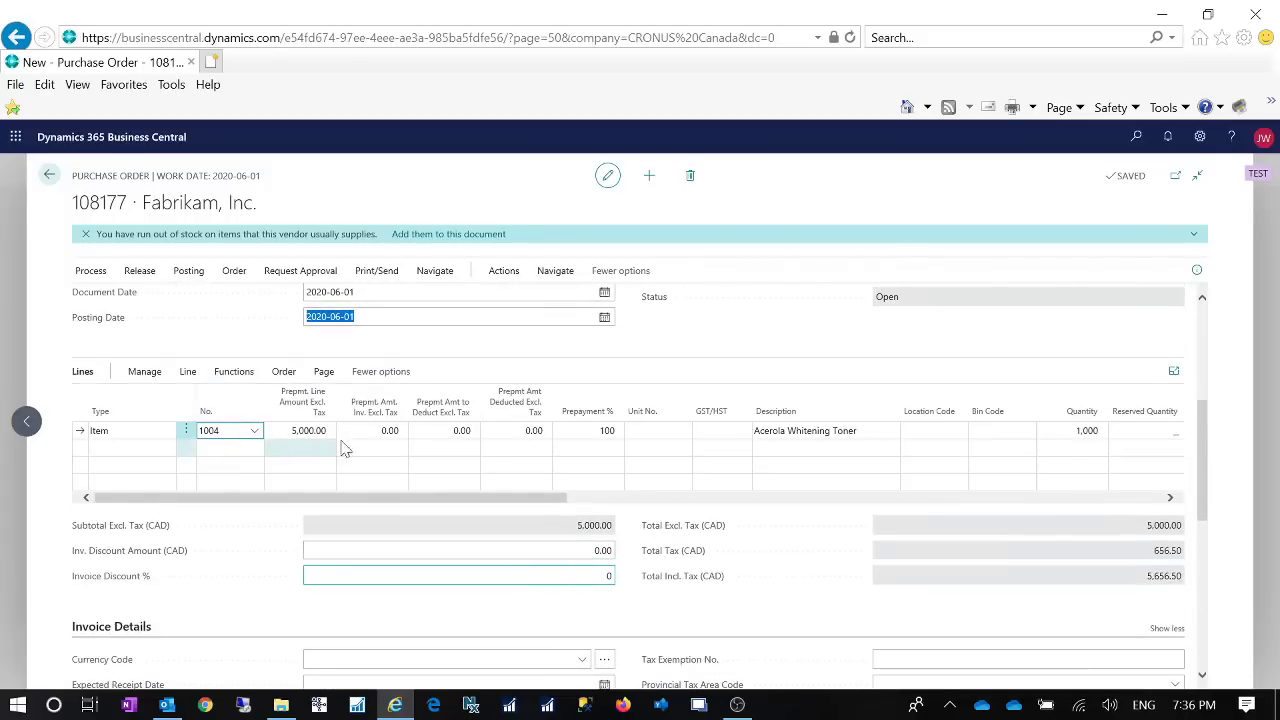
left_click(505, 272)
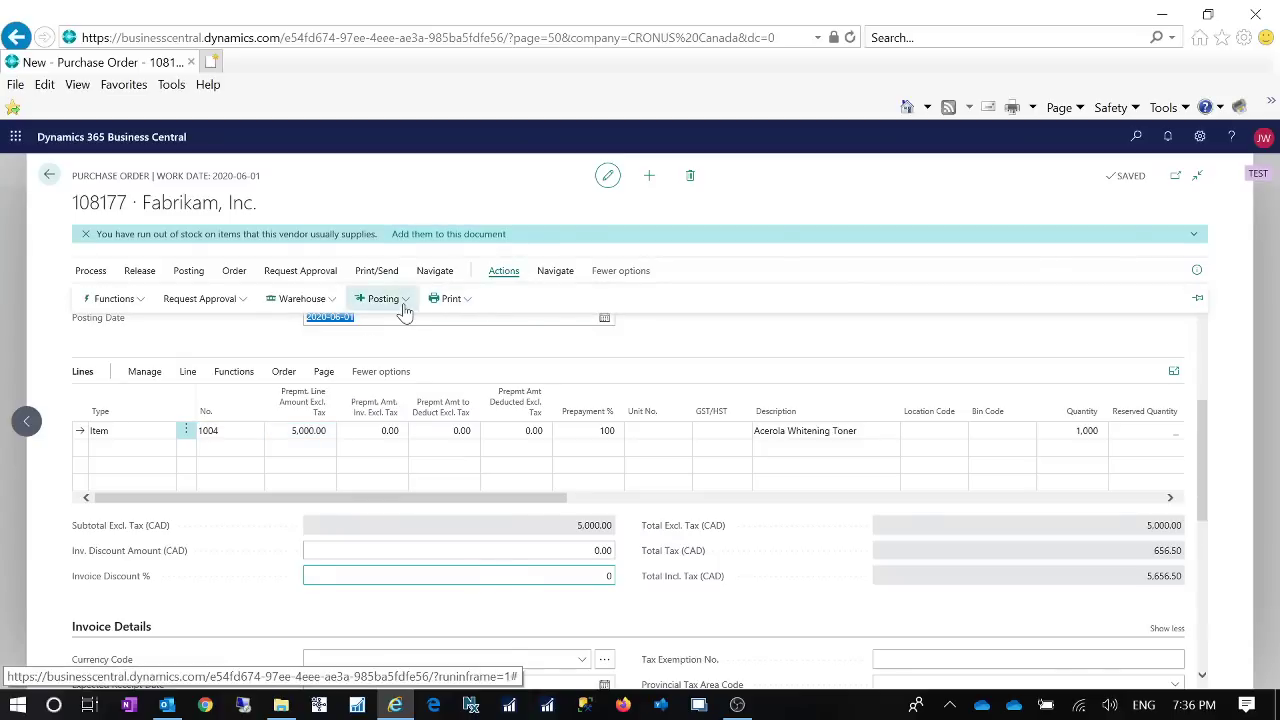
left_click(404, 308)
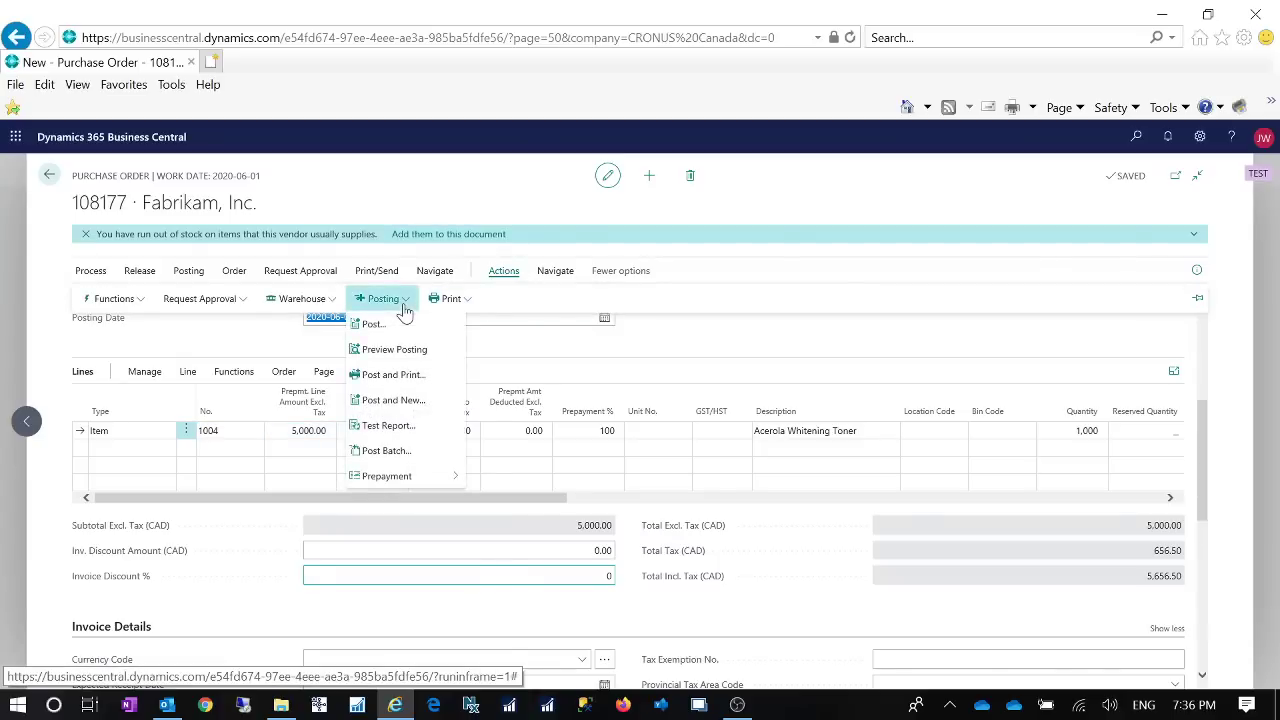
left_click(458, 482)
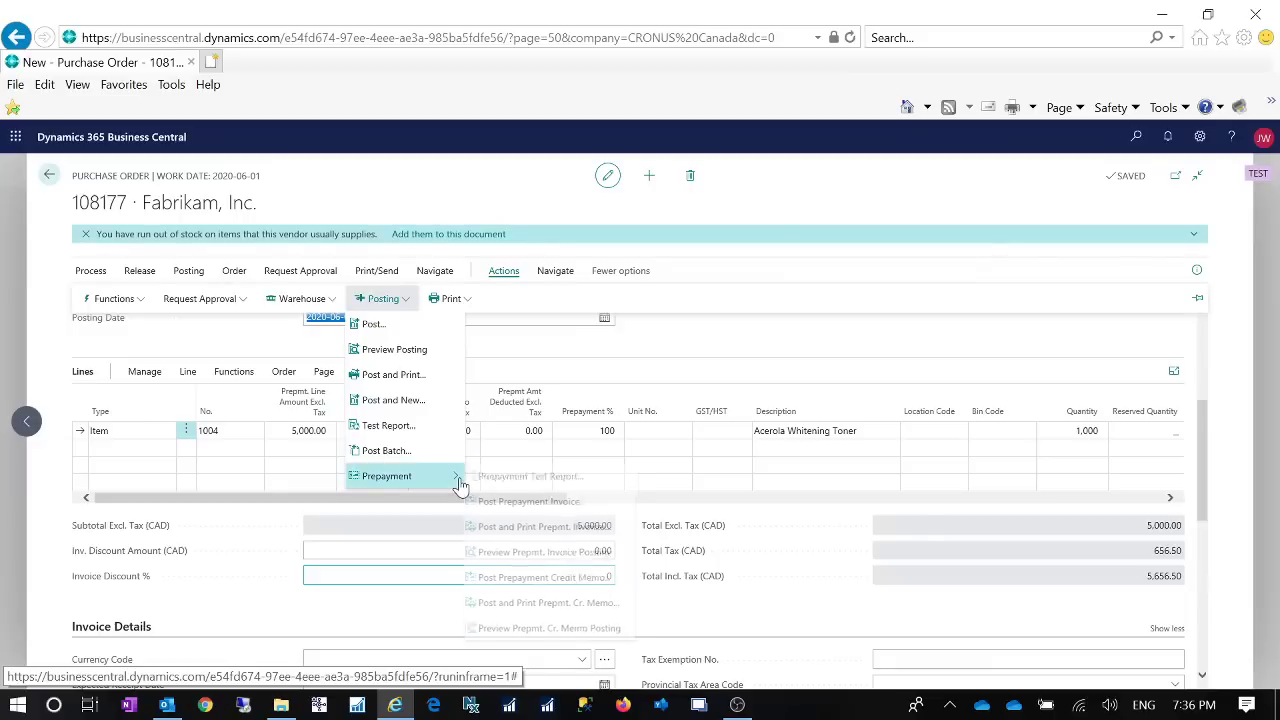
left_click(574, 503)
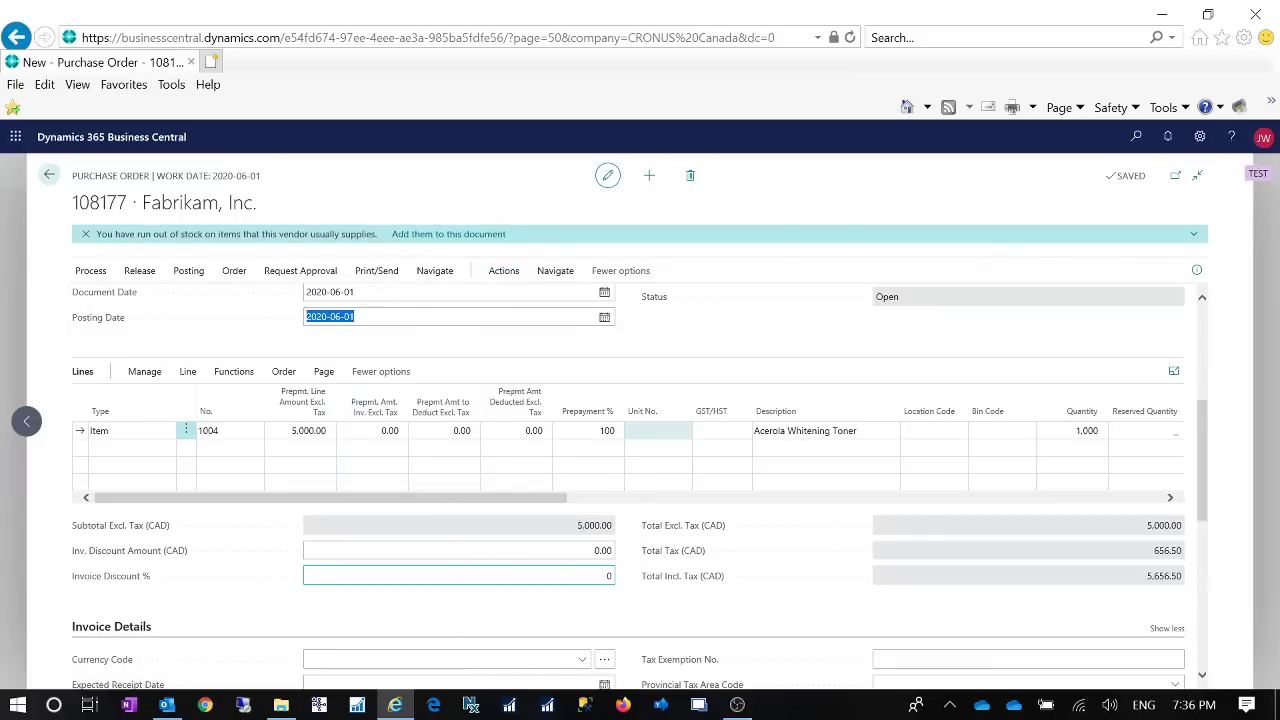
key("Return")
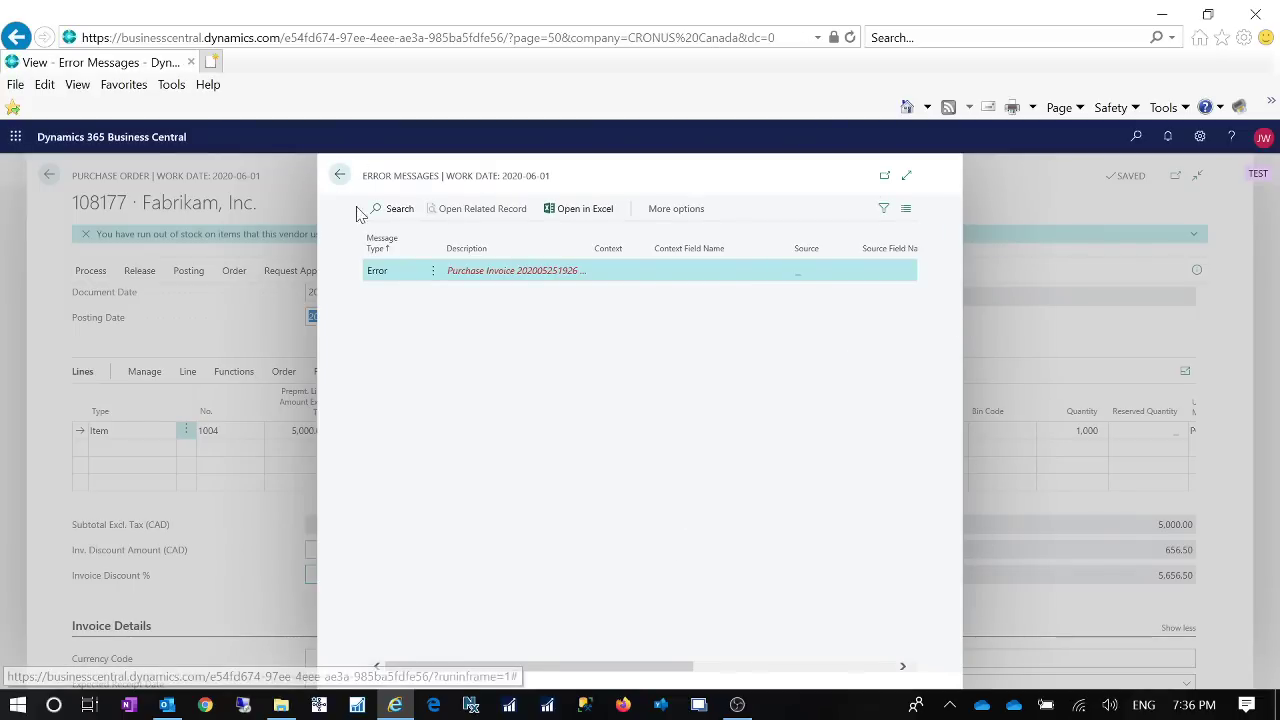
left_click(340, 176)
scroll(1028, 391, "up", 5)
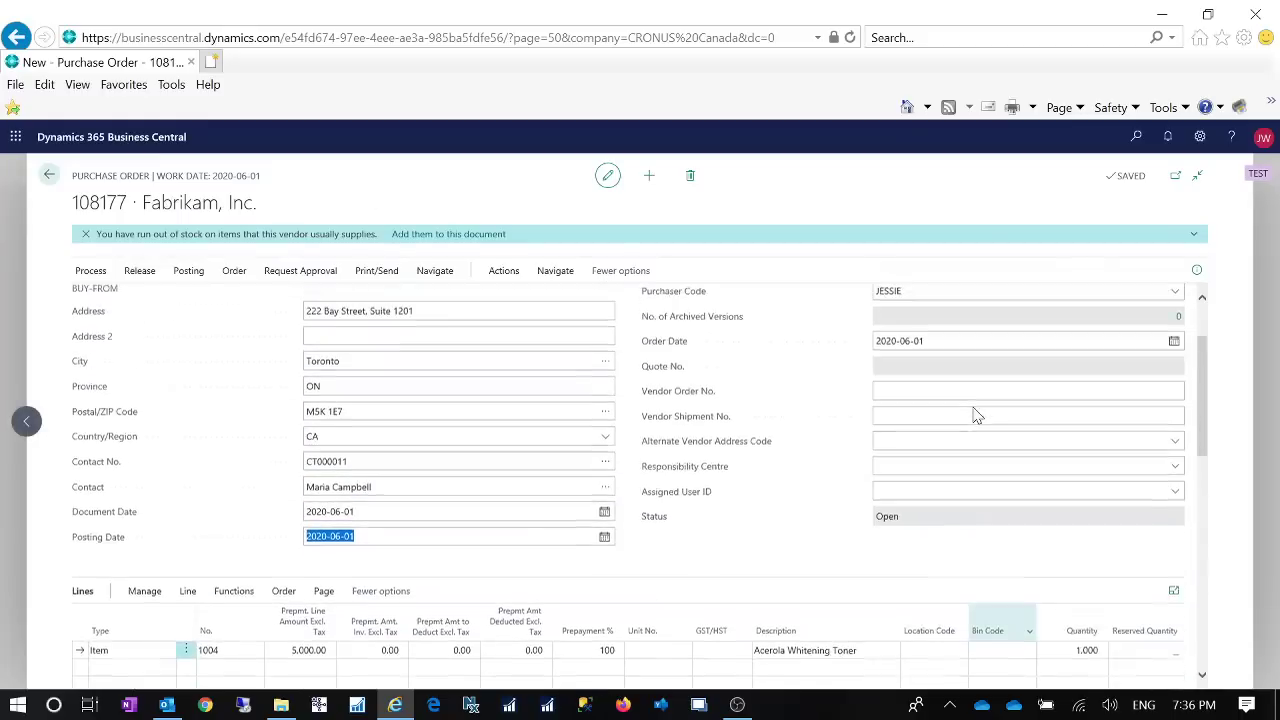
left_click(940, 291)
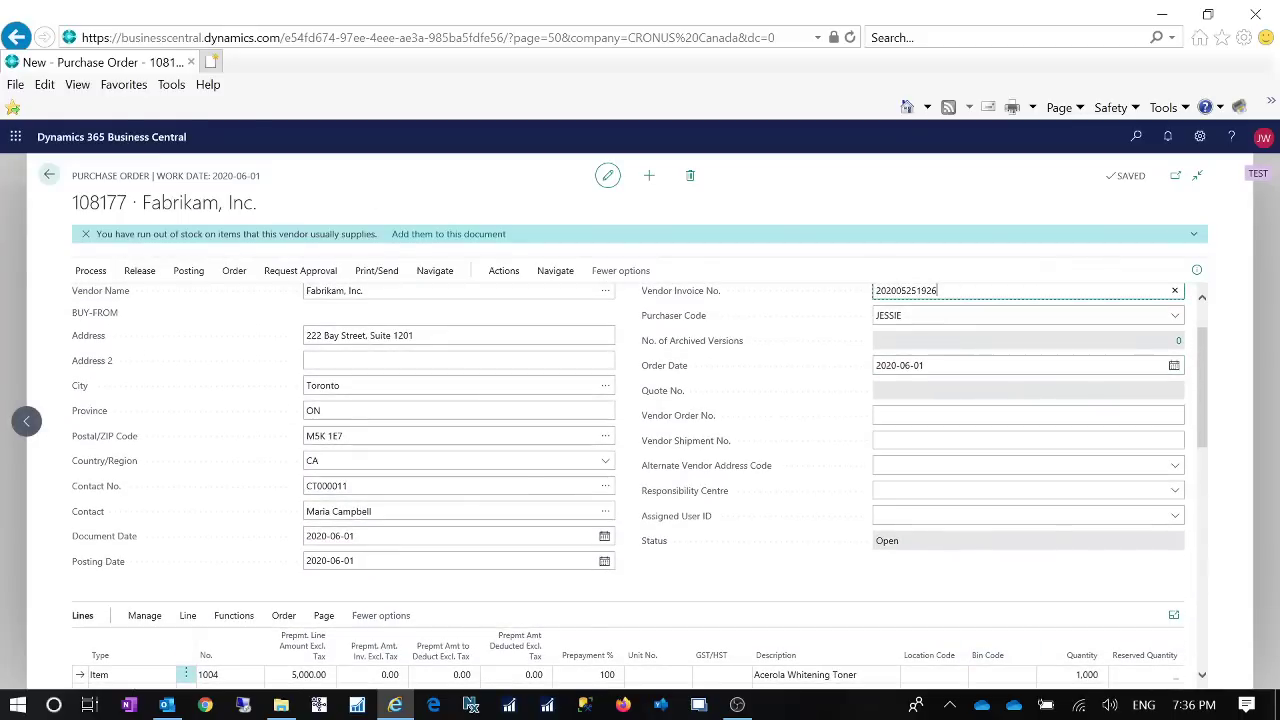
type("3")
key("Tab")
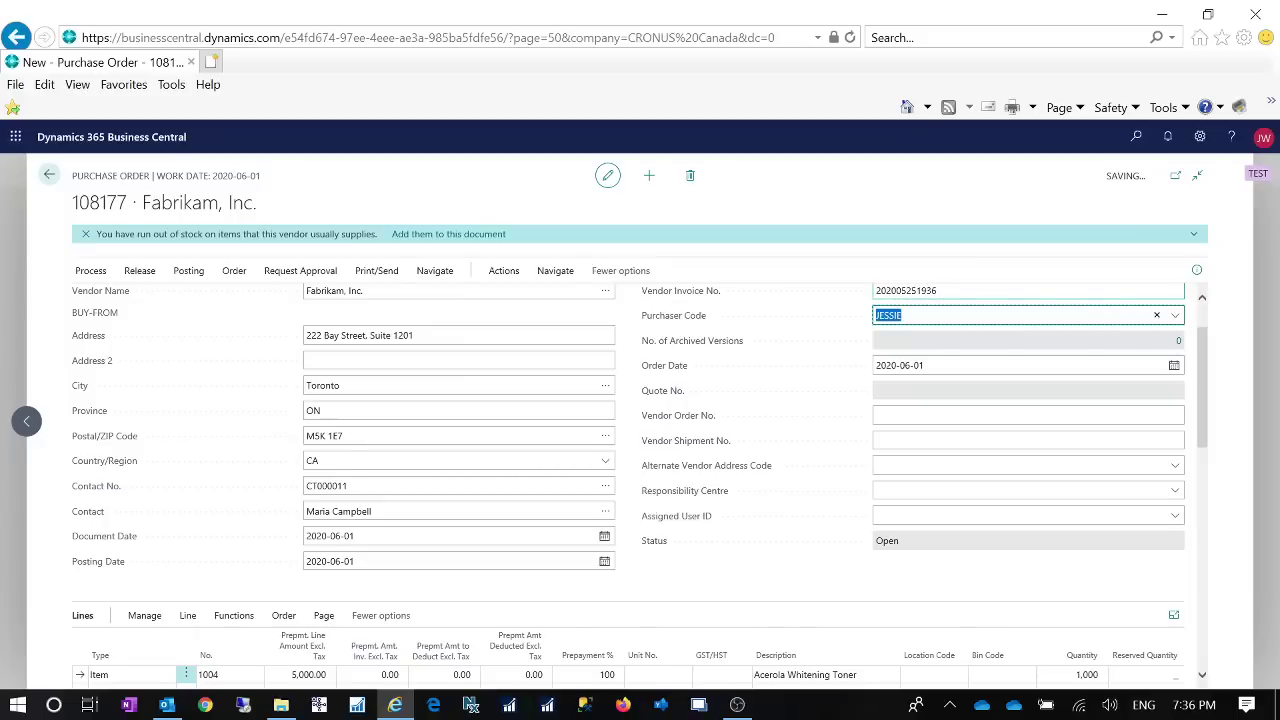
Post the prepayment invoice for the purchase order and confirm the posting.
left_click(497, 274)
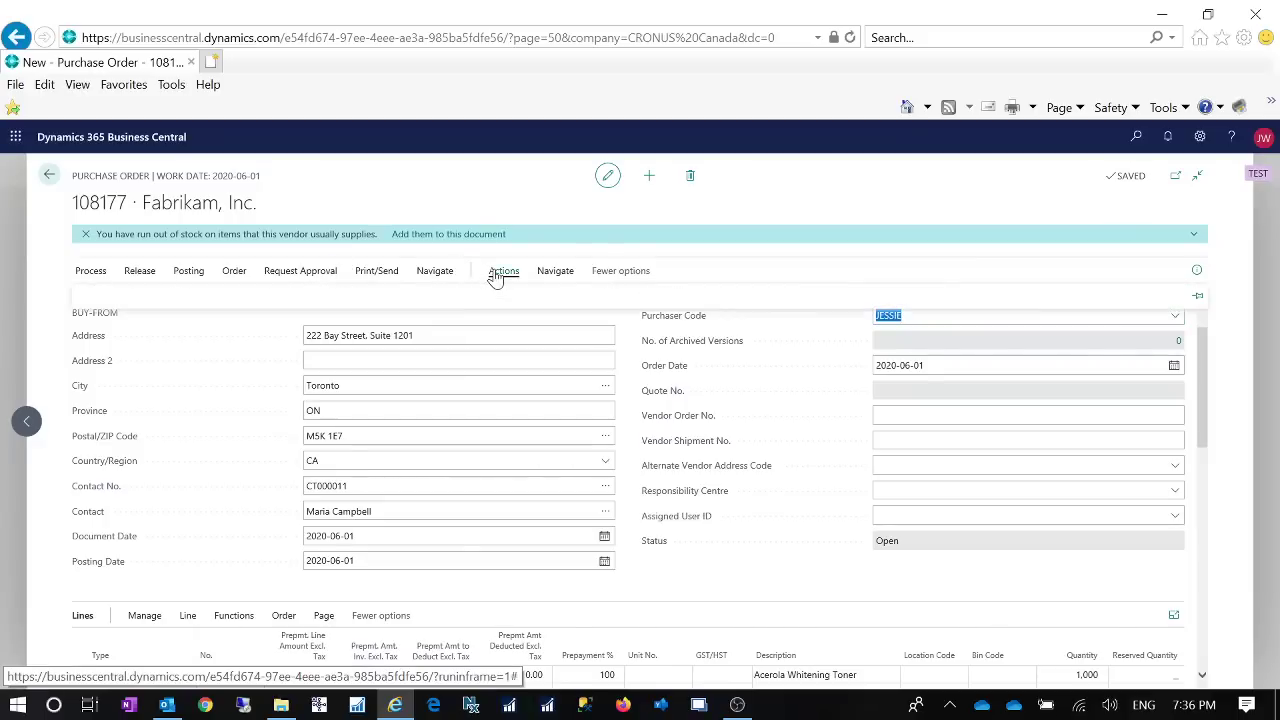
left_click(403, 303)
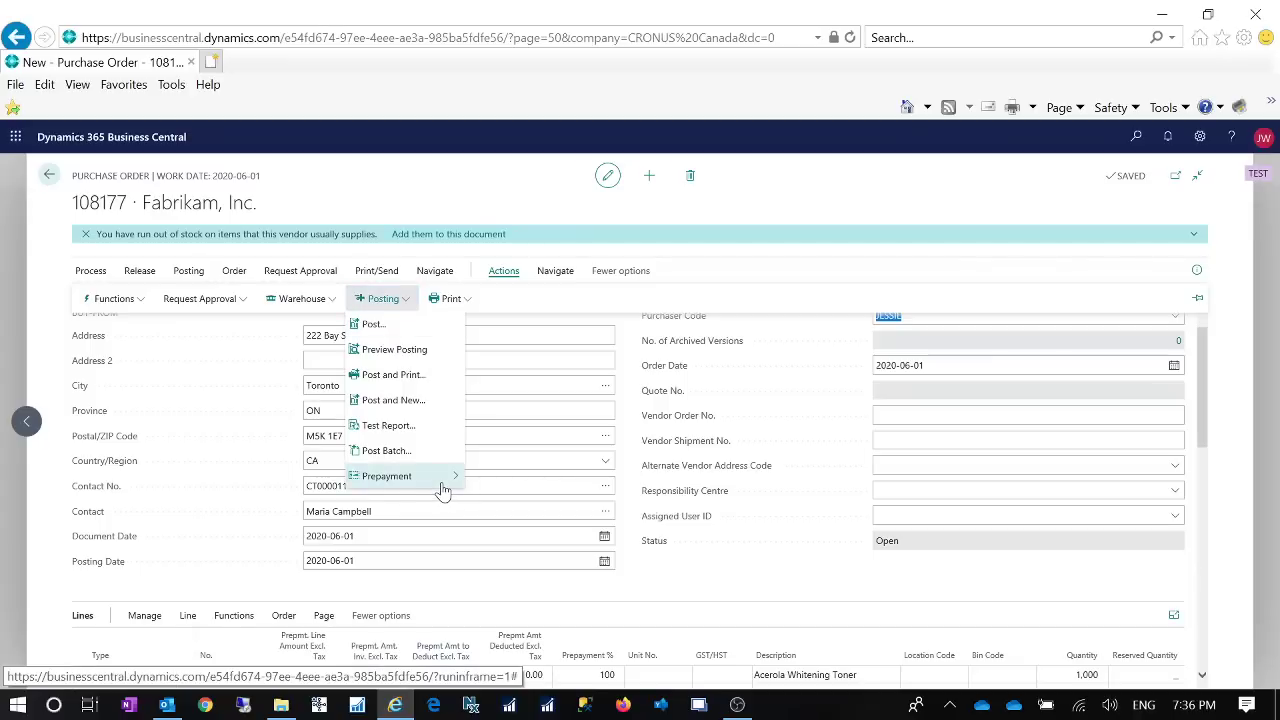
left_click(449, 484)
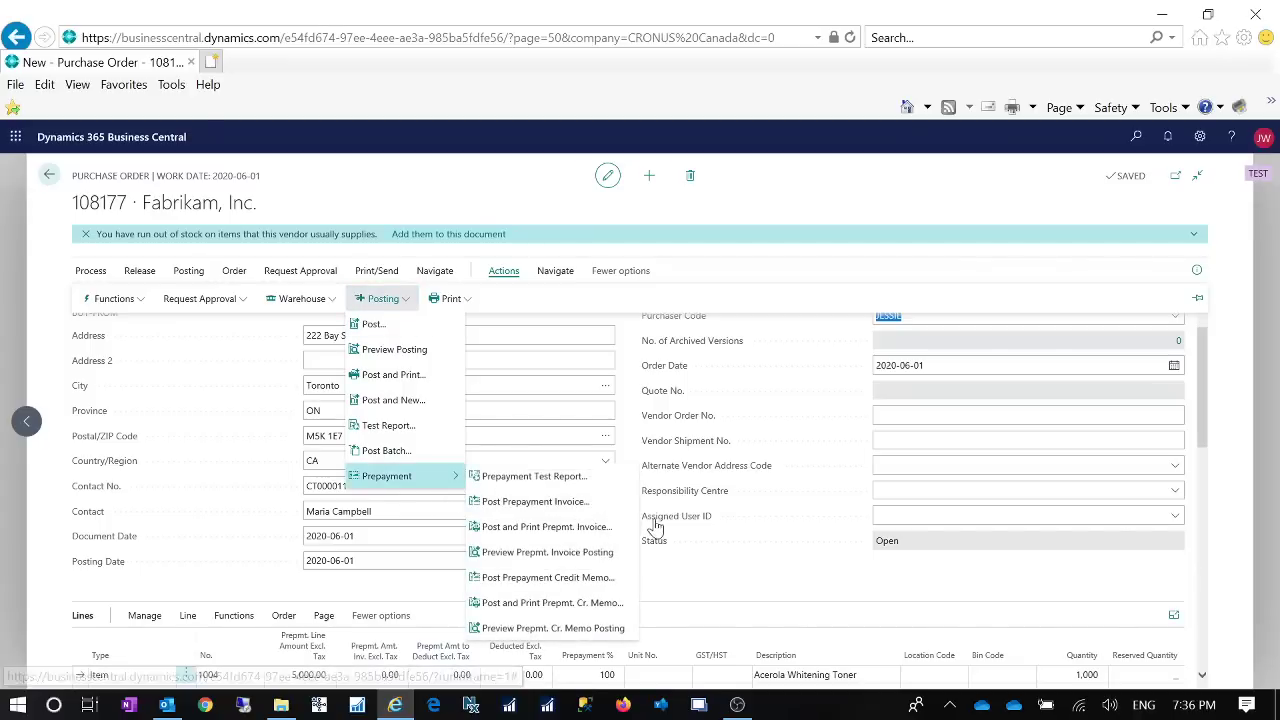
left_click(577, 511)
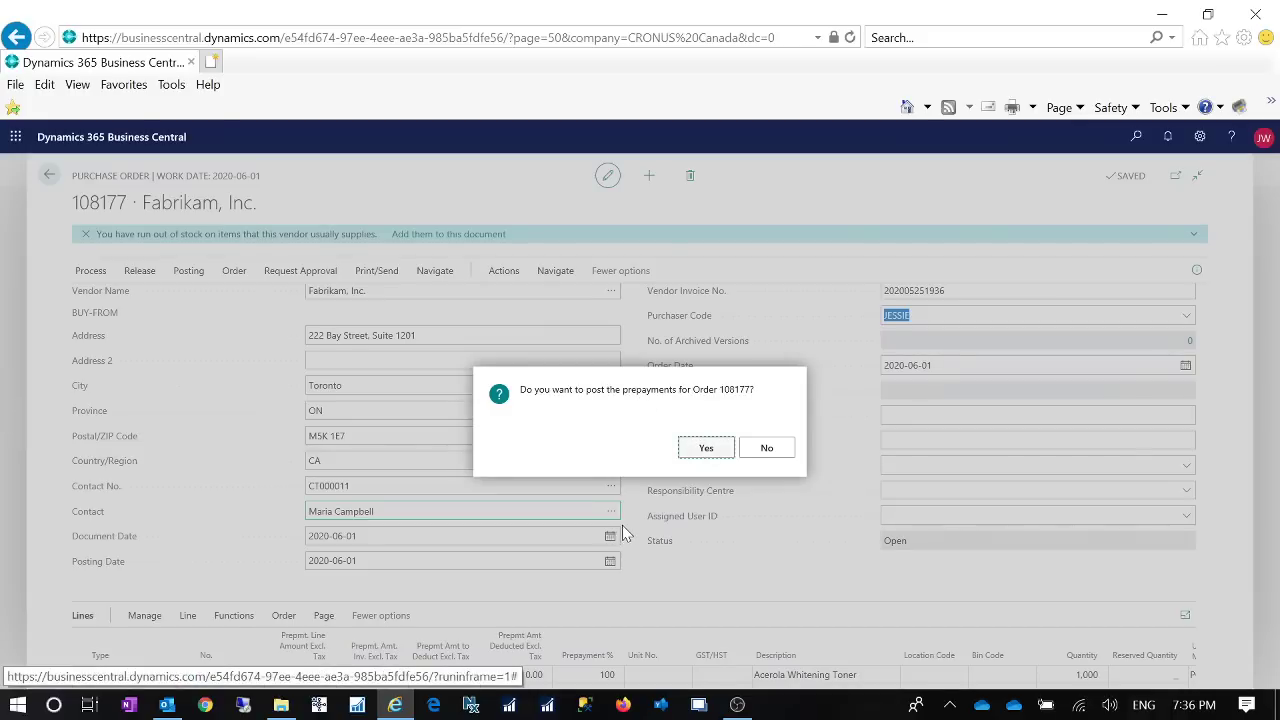
key("Return")
Check the order line's prepayment amounts and quantities, try to post the order as Receive and Invoice, and close the error messages.
scroll(722, 528, "down", 5)
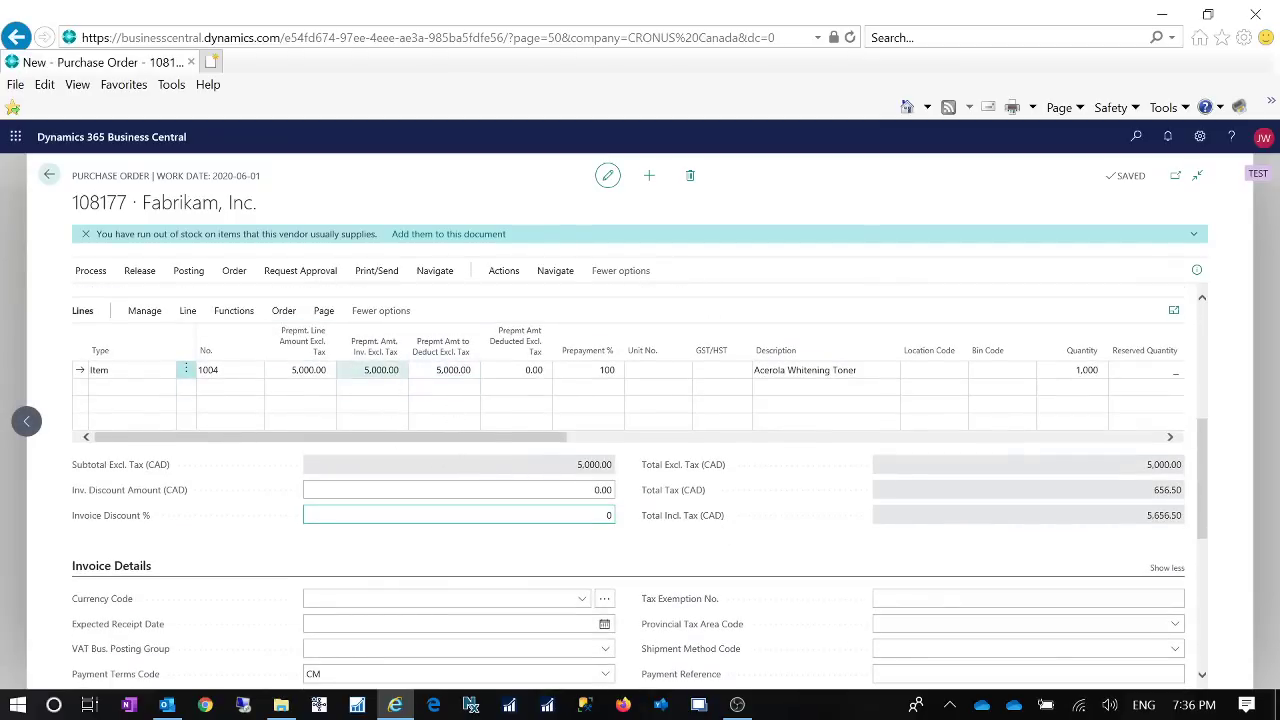
left_click_drag(557, 437, 814, 443)
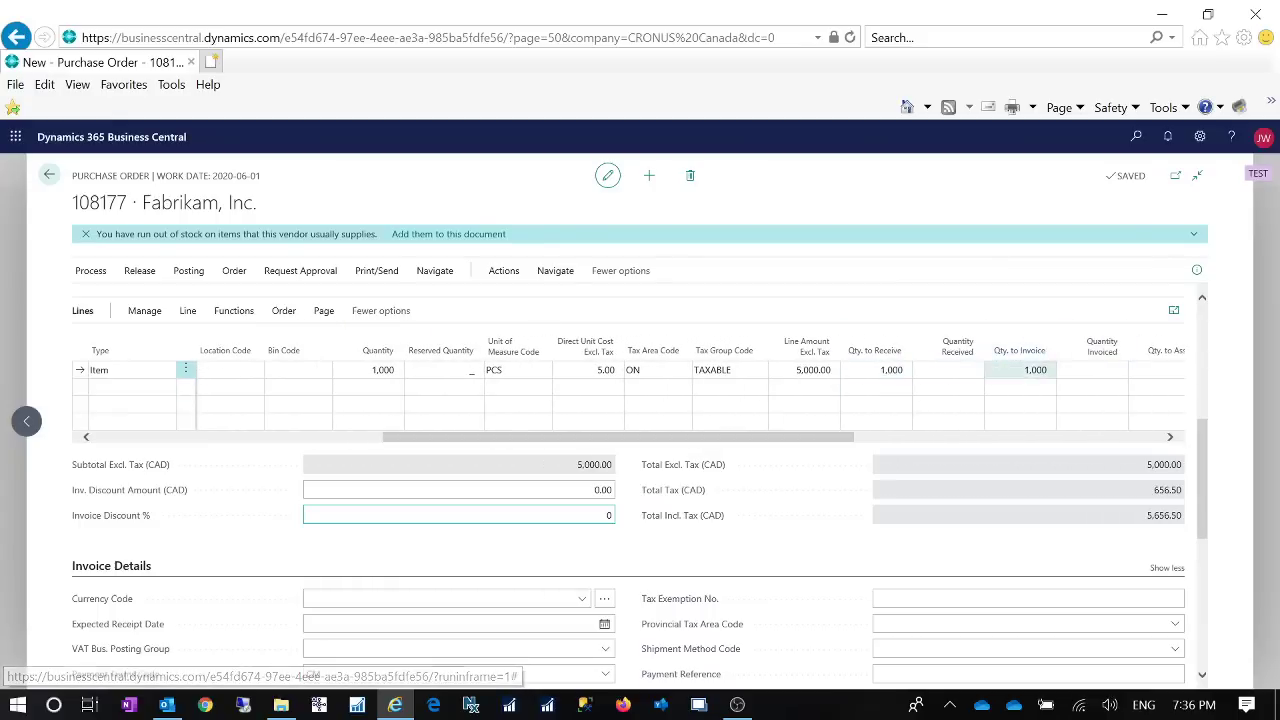
left_click(196, 278)
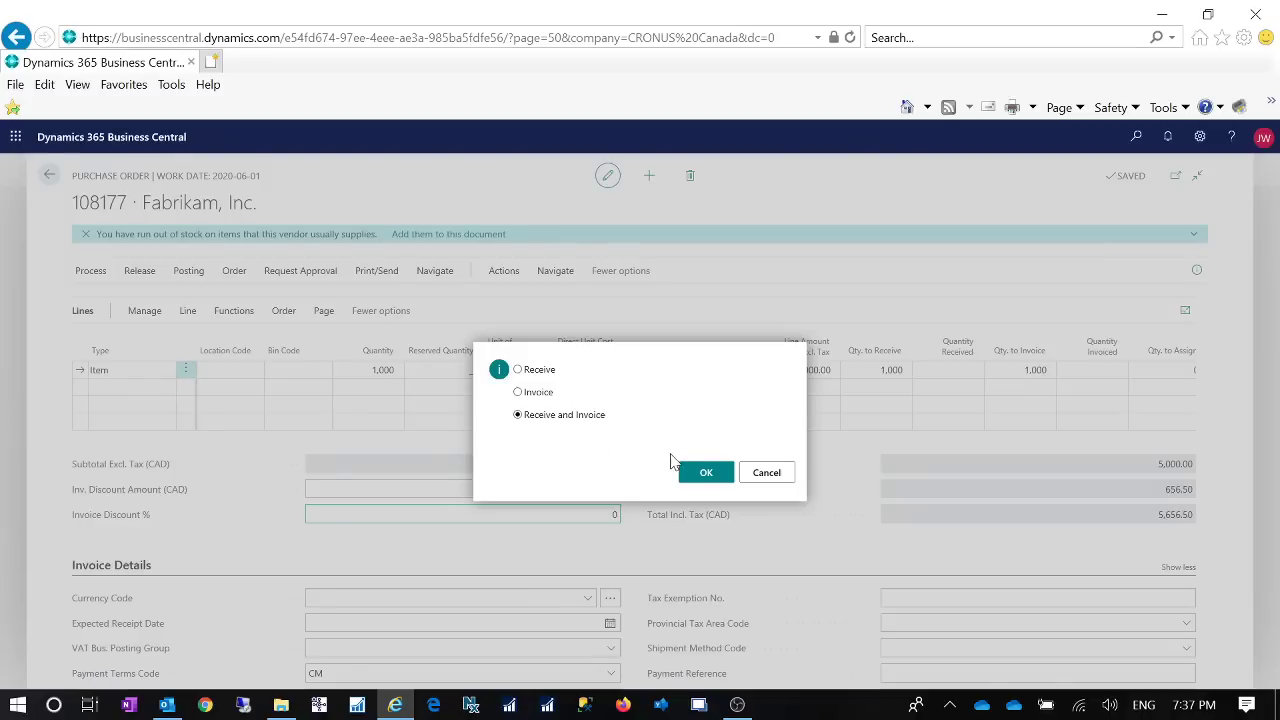
left_click(700, 472)
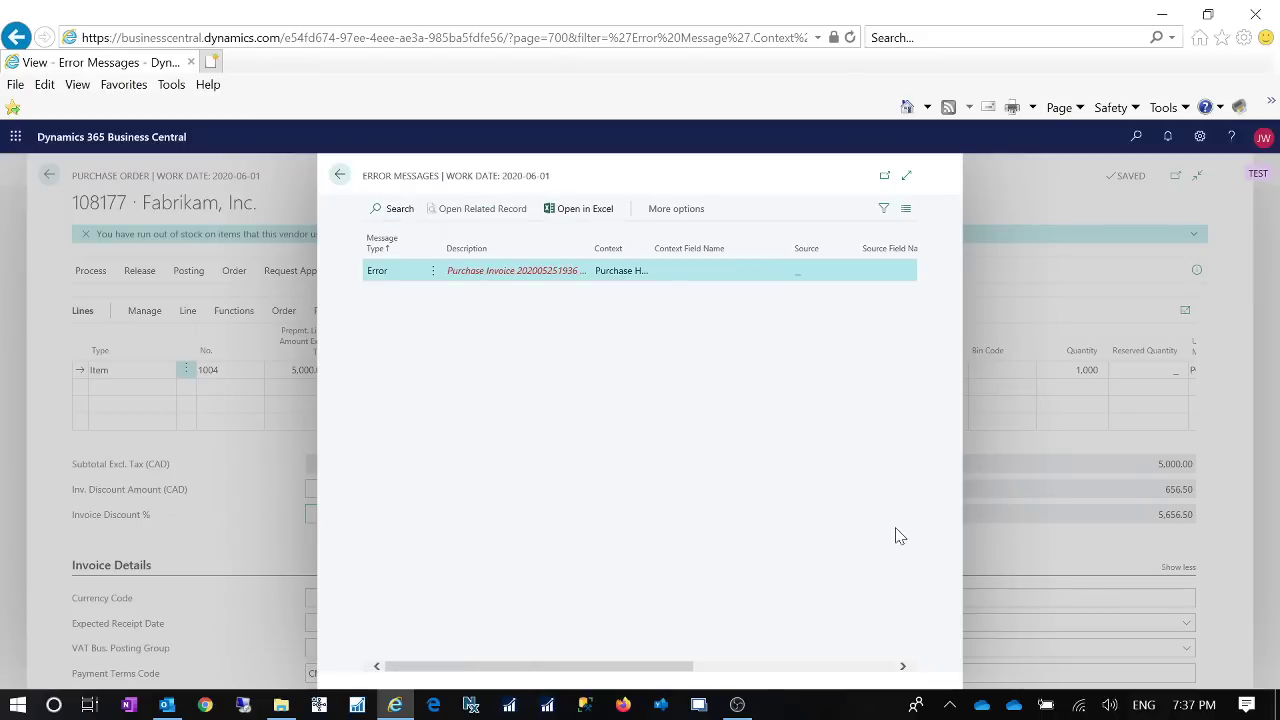
left_click(966, 600)
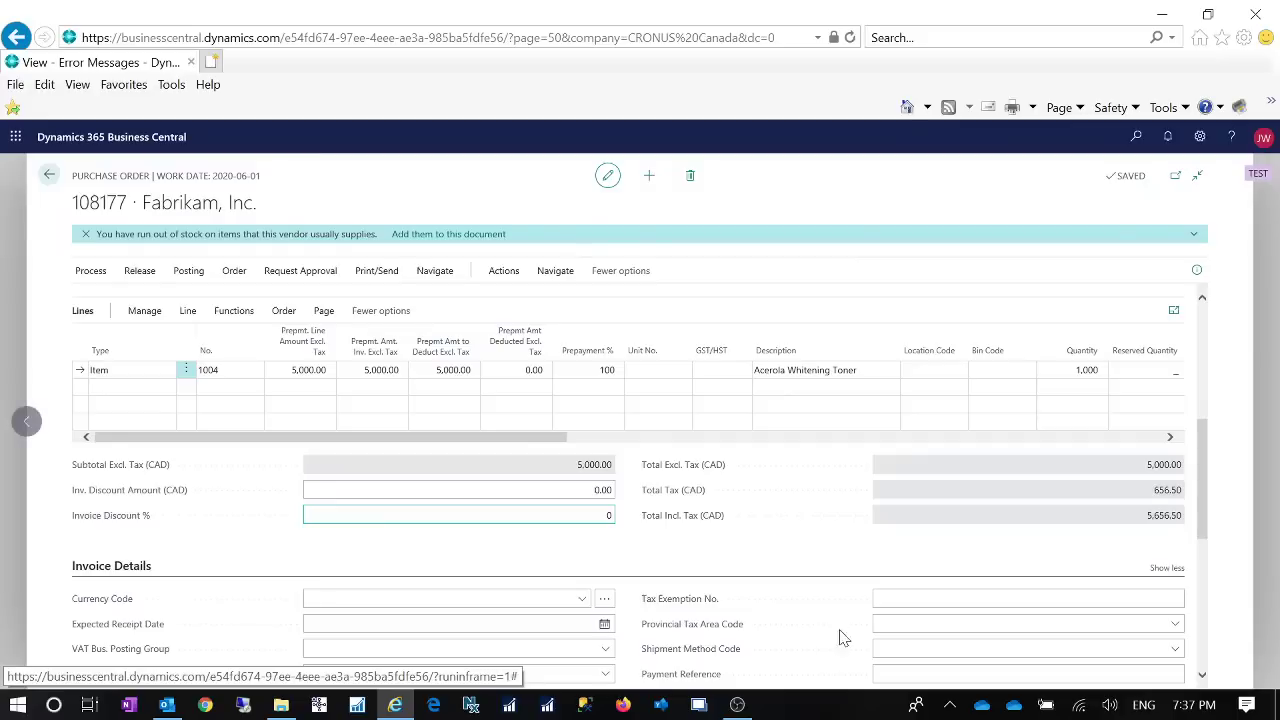
scroll(1048, 423, "up", 1)
scroll(1108, 472, "up", 5)
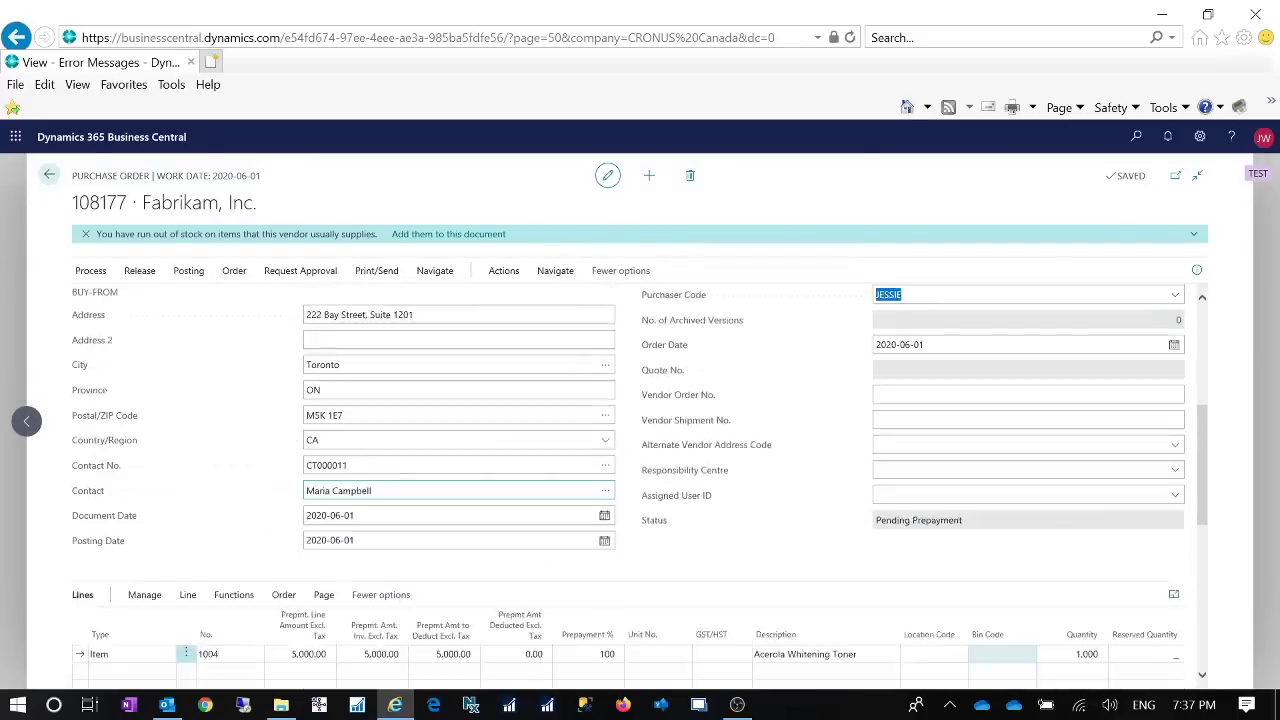
left_click(962, 361)
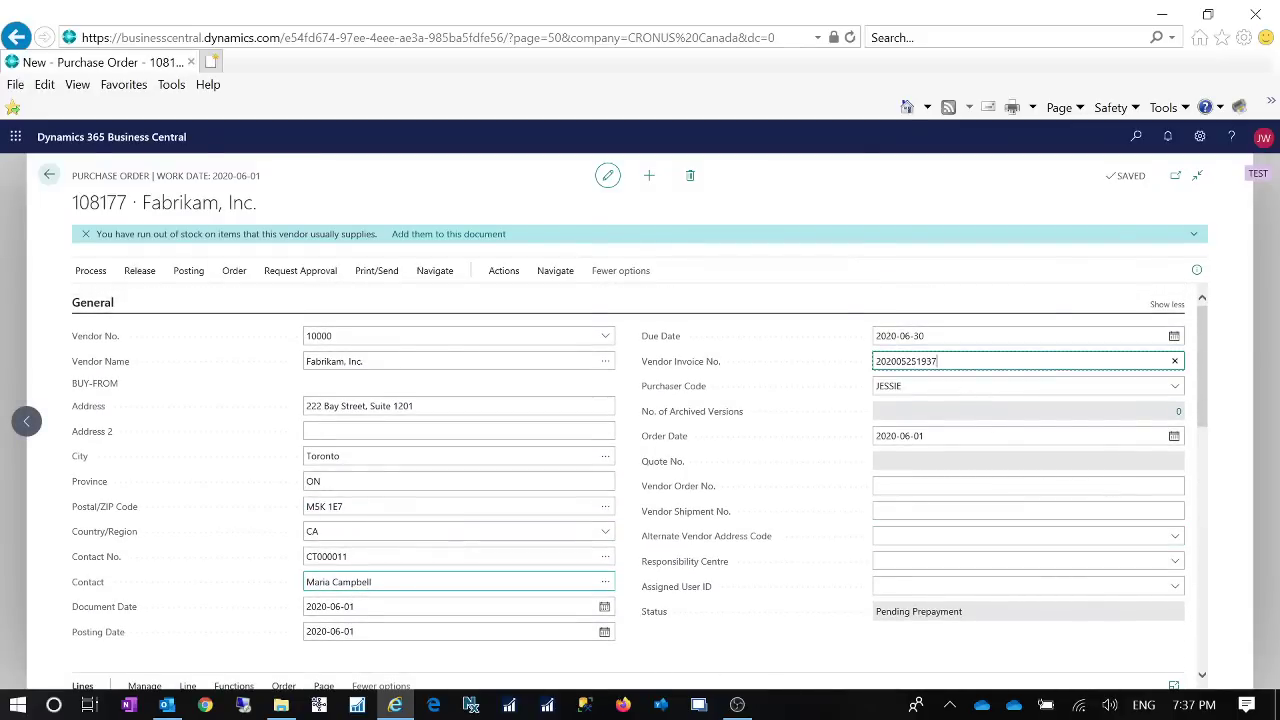
key("Tab")
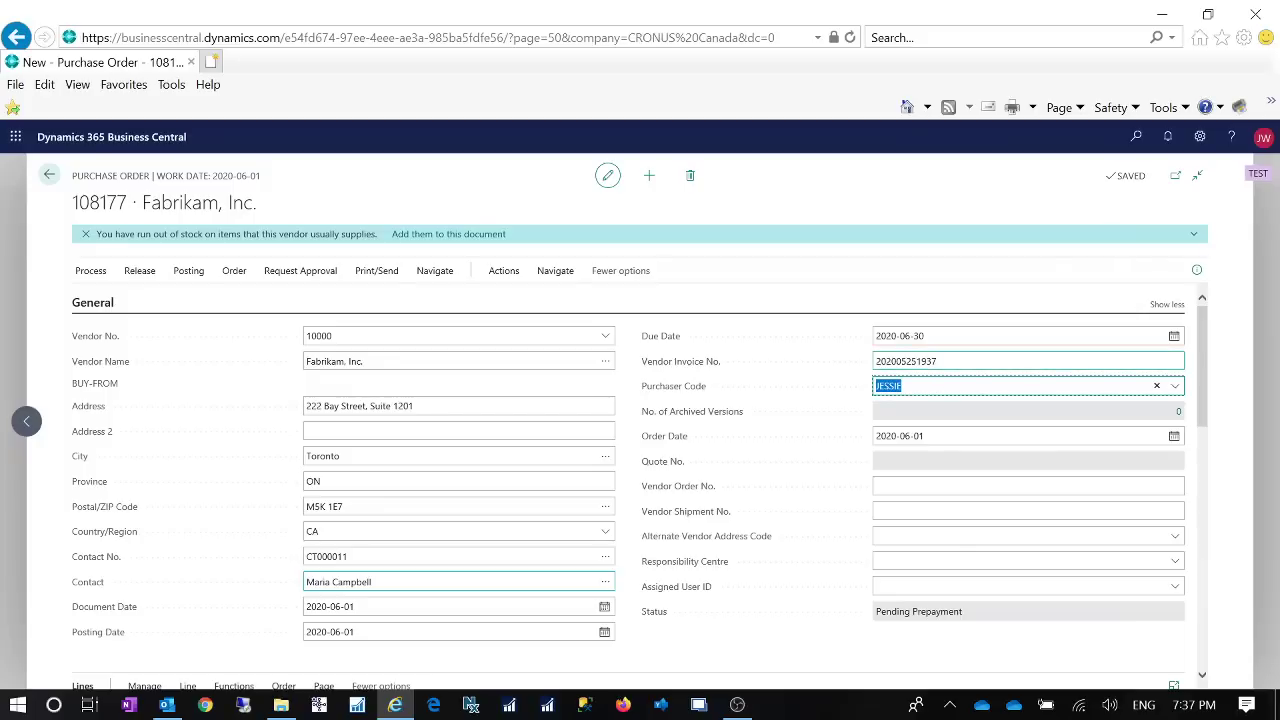
Post the purchase order with the Receive and Invoice option and choose to open the posted invoice.
left_click(191, 276)
left_click(112, 309)
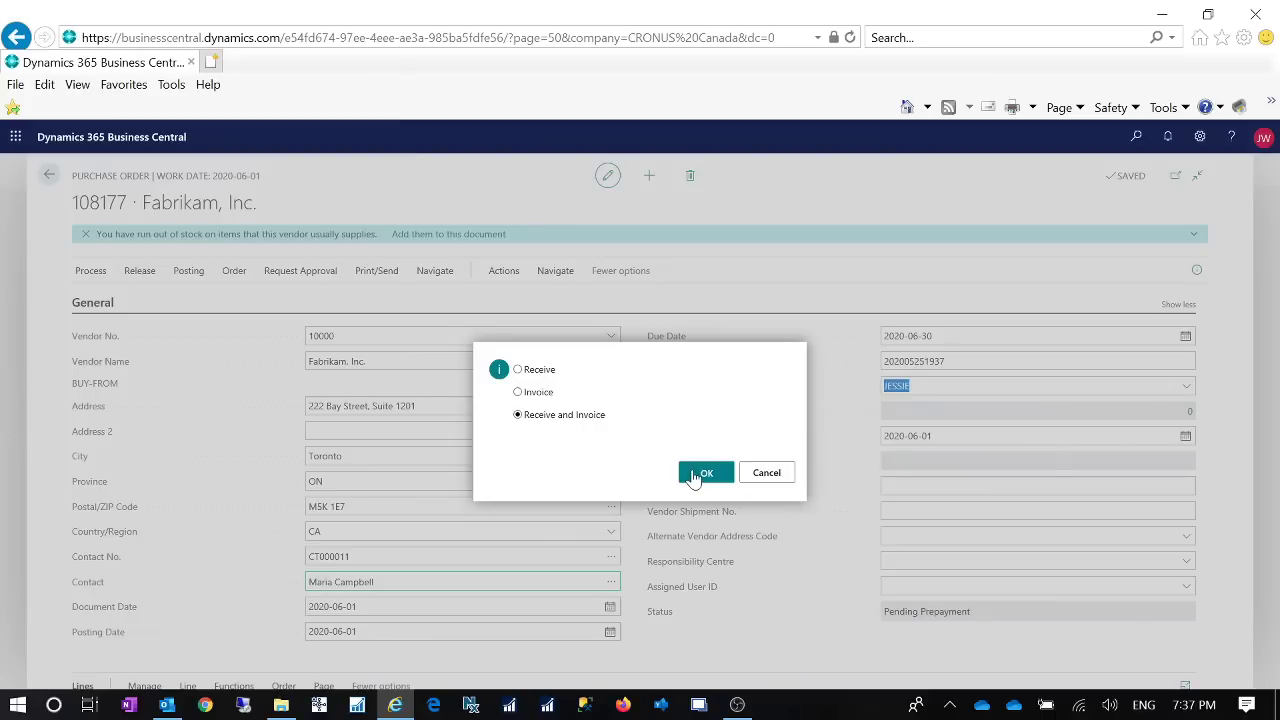
left_click(700, 474)
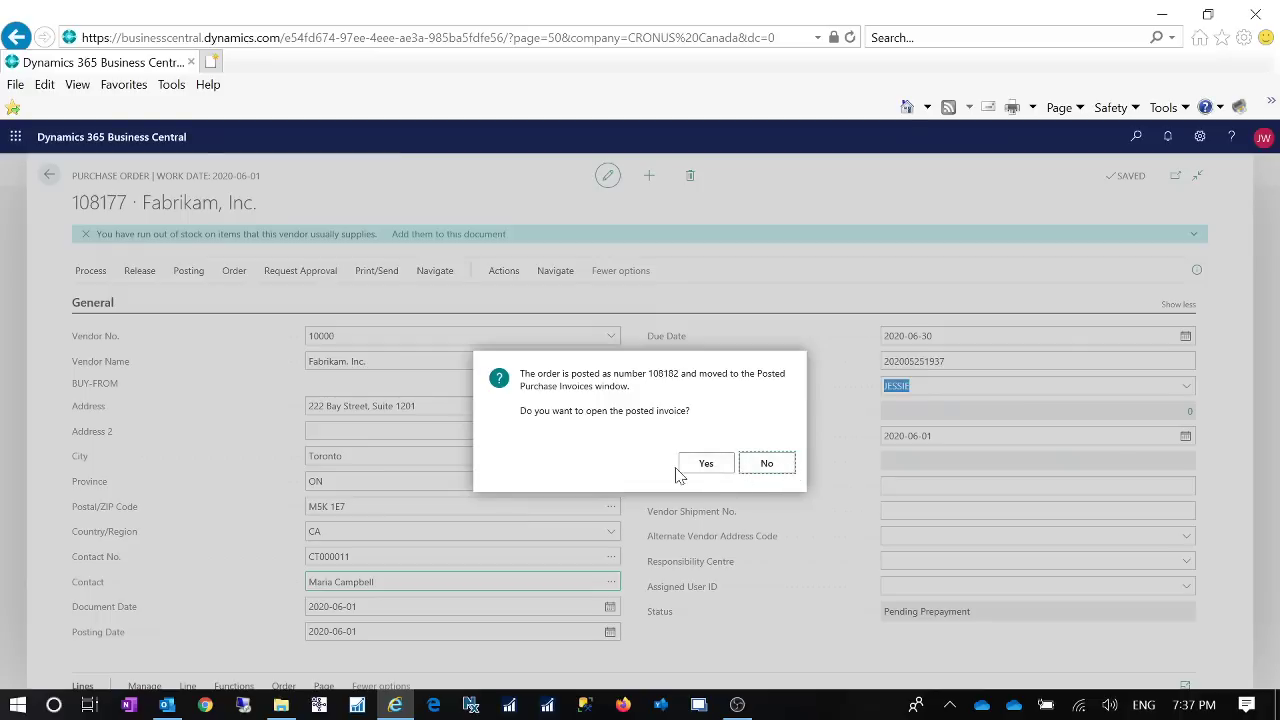
key("shift+Tab")
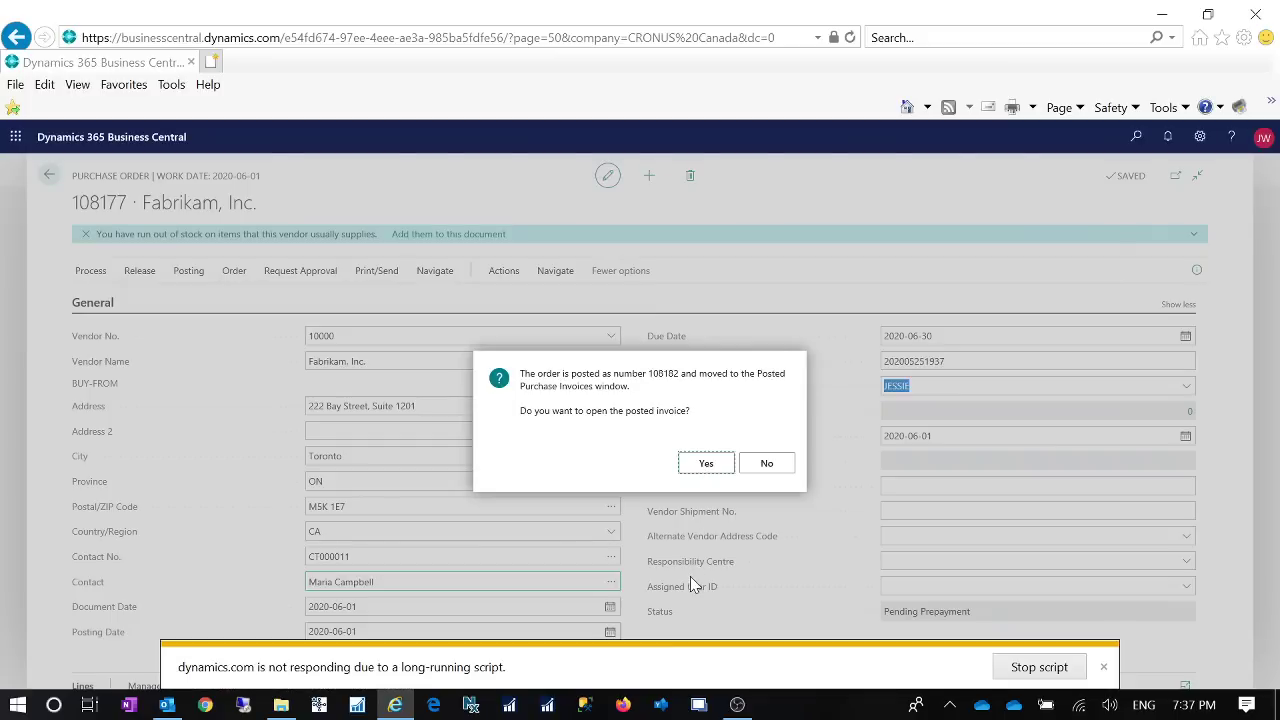
Stop the page's long-running script and dismiss the browser notifications.
left_click(1105, 666)
left_click(1045, 666)
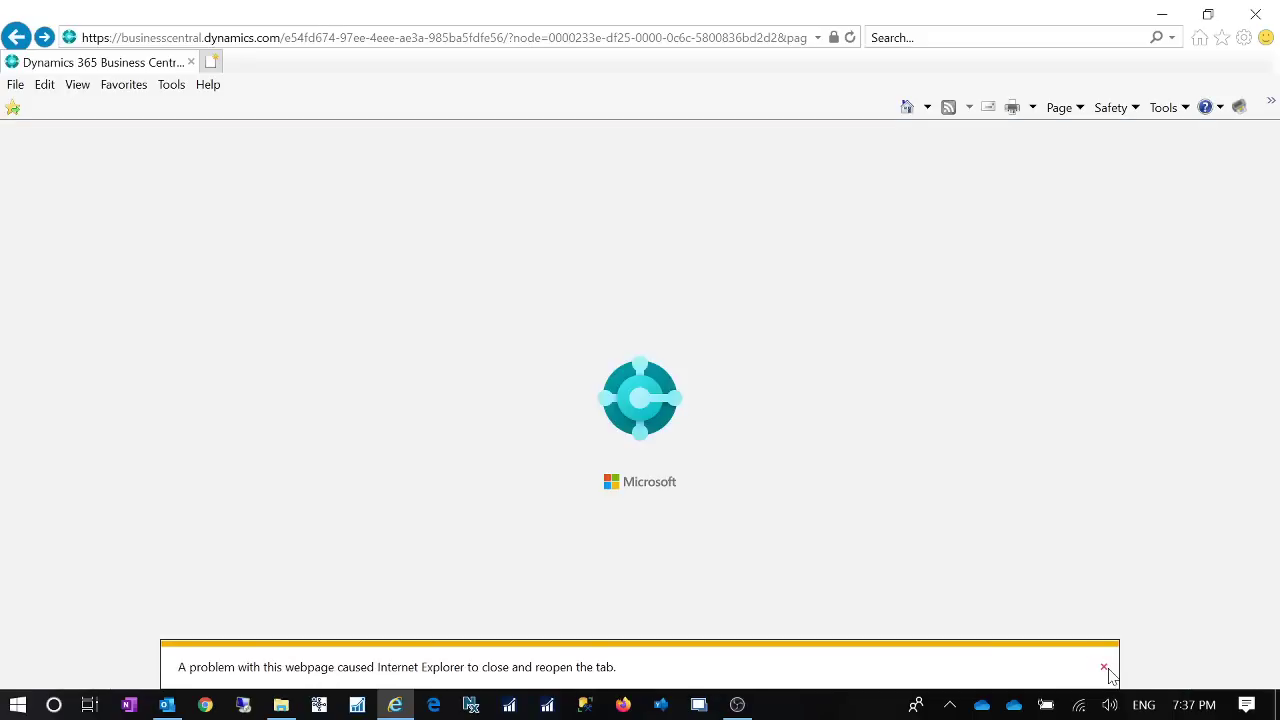
left_click(1104, 668)
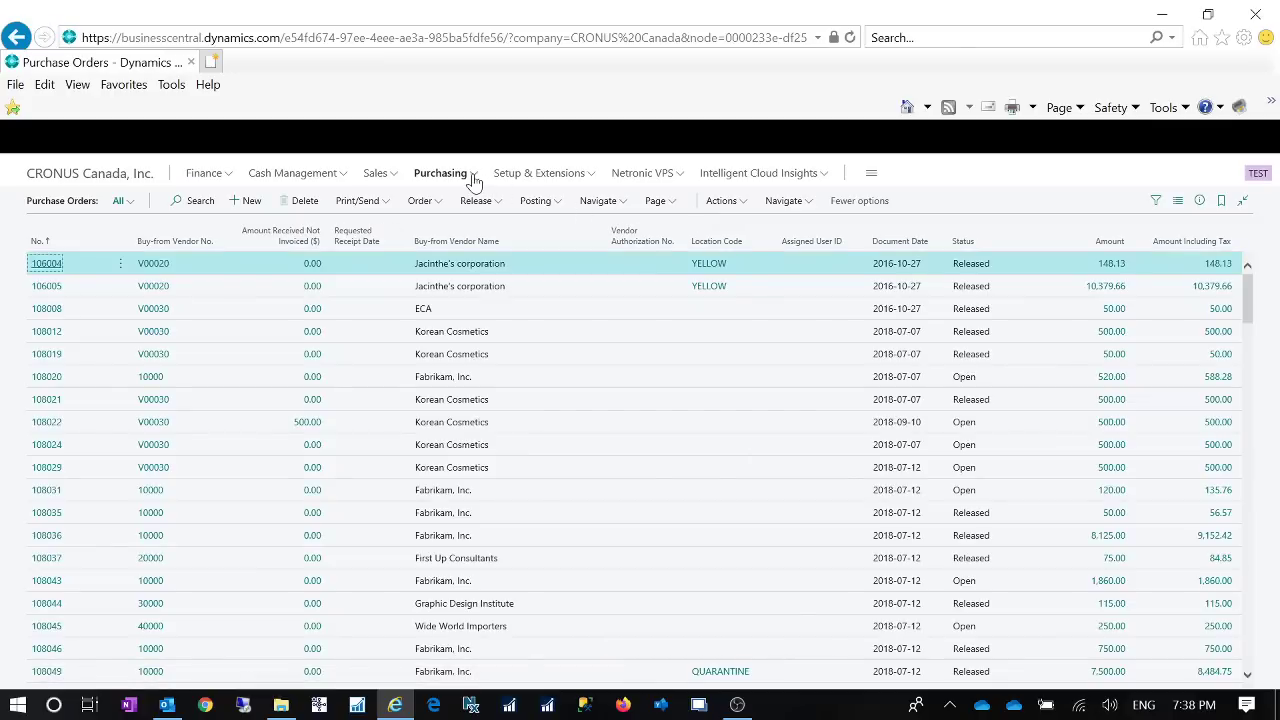
Open the Posted Purchase Invoices list and sort it by No. in descending order.
left_click(473, 178)
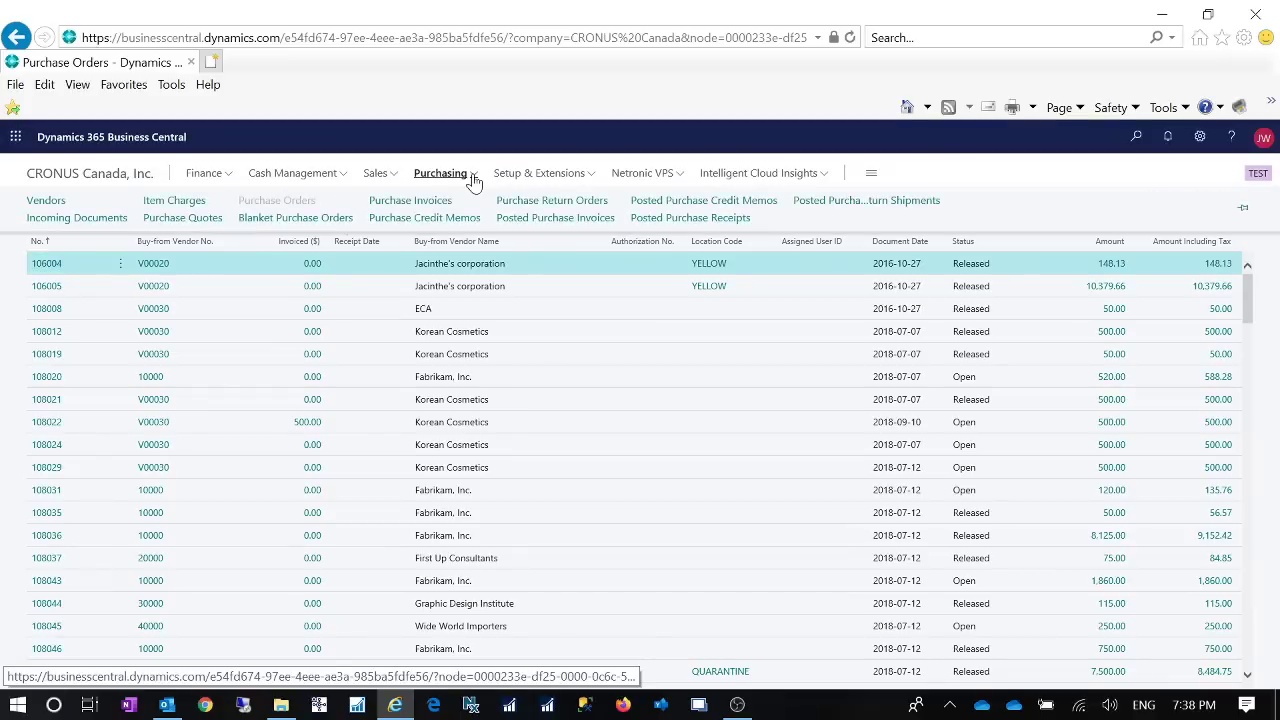
left_click(590, 222)
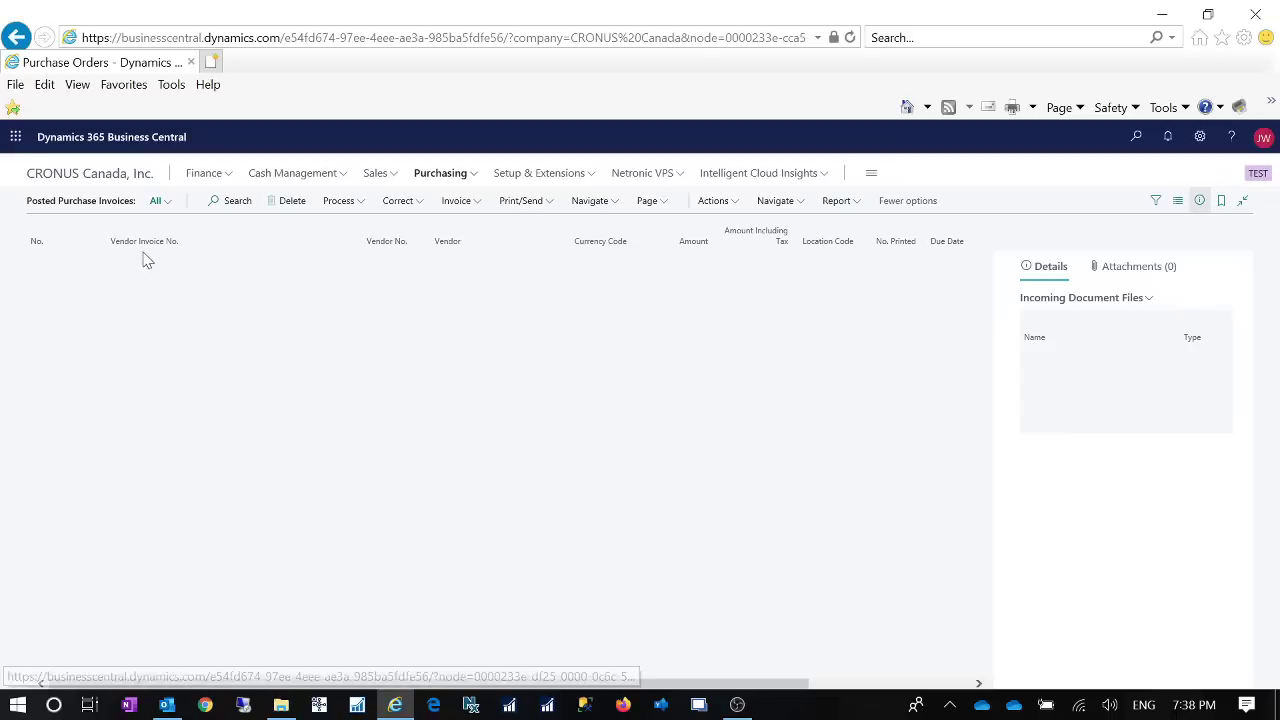
left_click(82, 243)
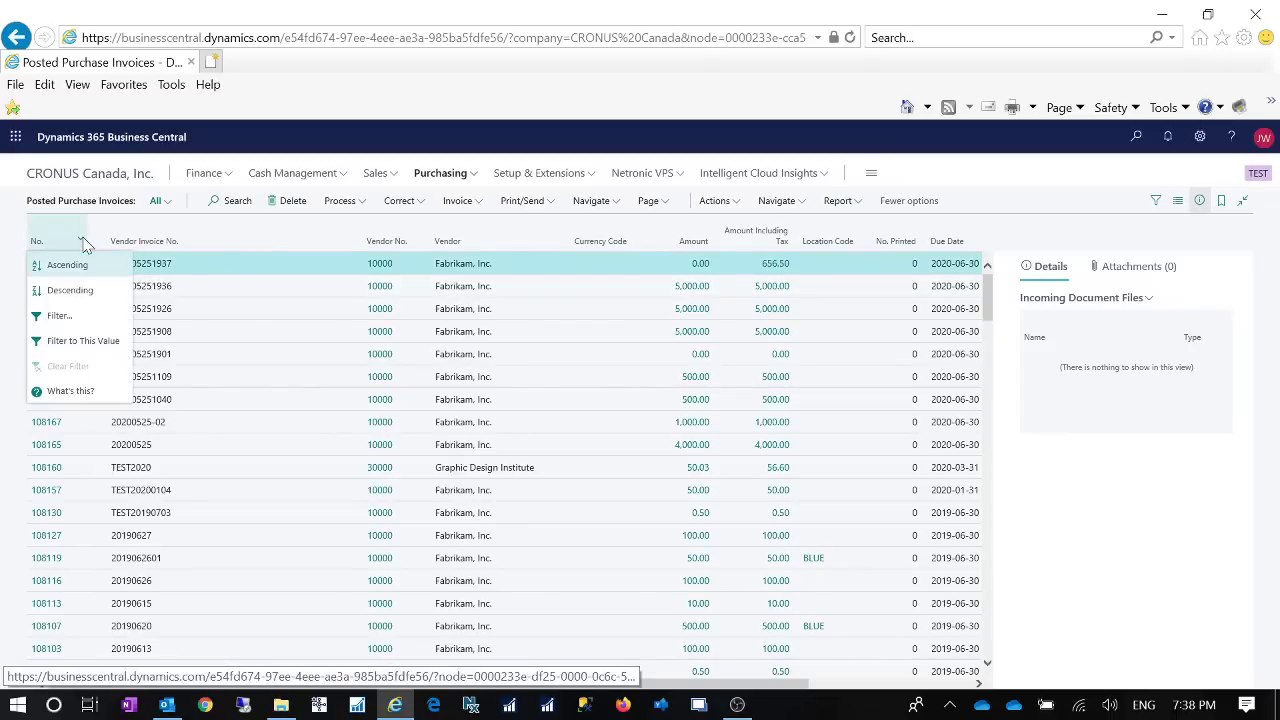
left_click(70, 295)
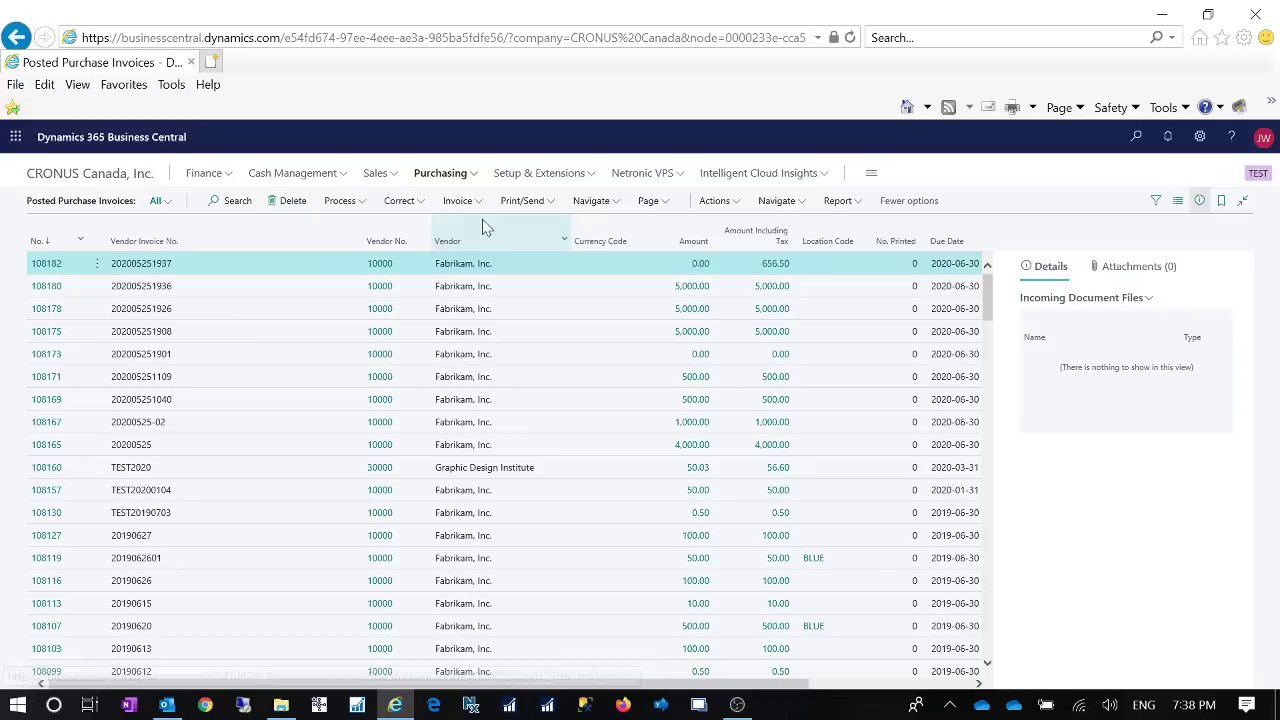